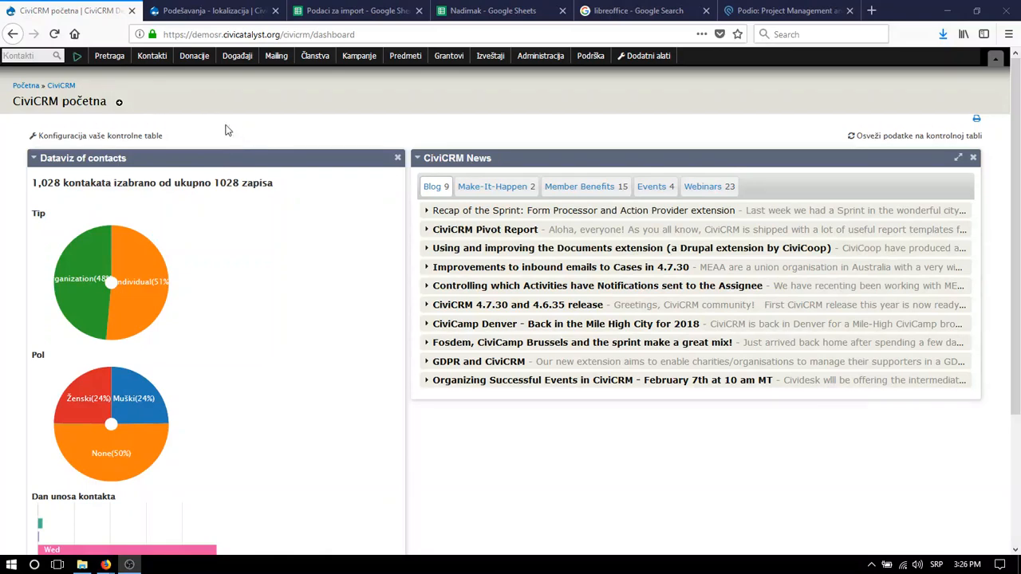
- Search the contacts for members of the Volonteri group, leaving contact type and tag unrestricted
{"action": "mouse_move", "coordinate": [109, 57]}
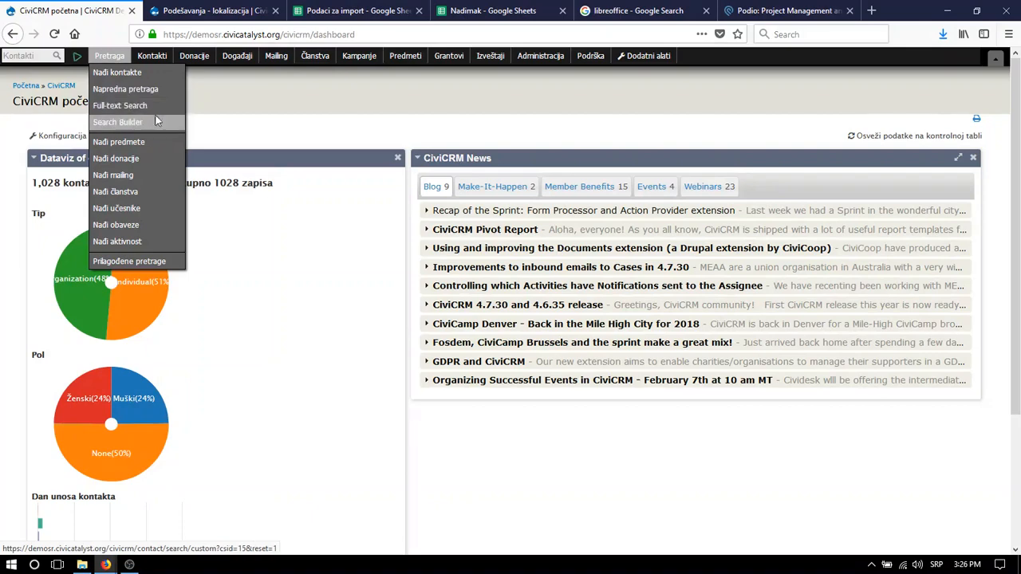
{"action": "left_click", "coordinate": [152, 75]}
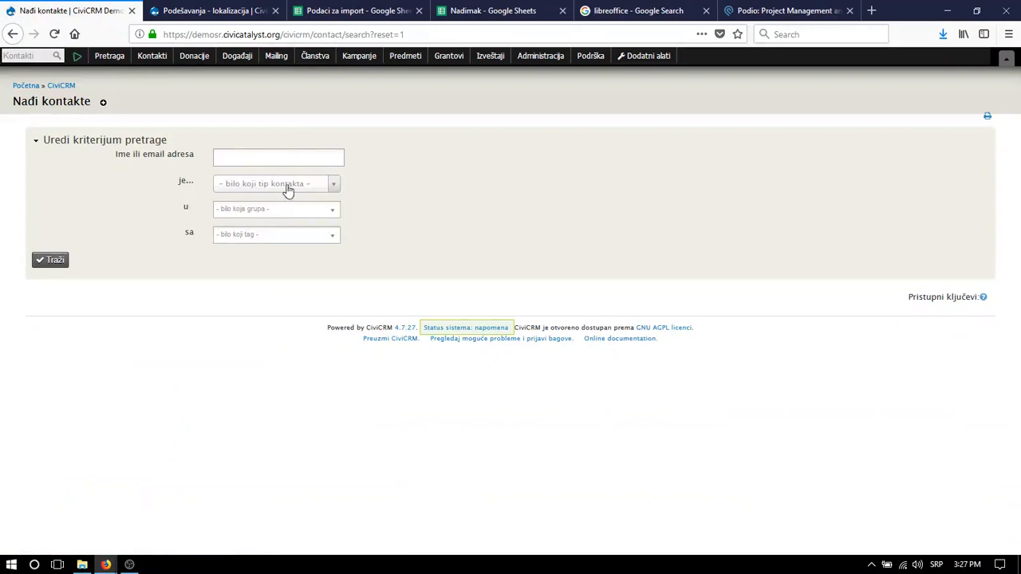
{"action": "left_click", "coordinate": [287, 189]}
{"action": "left_click", "coordinate": [289, 190]}
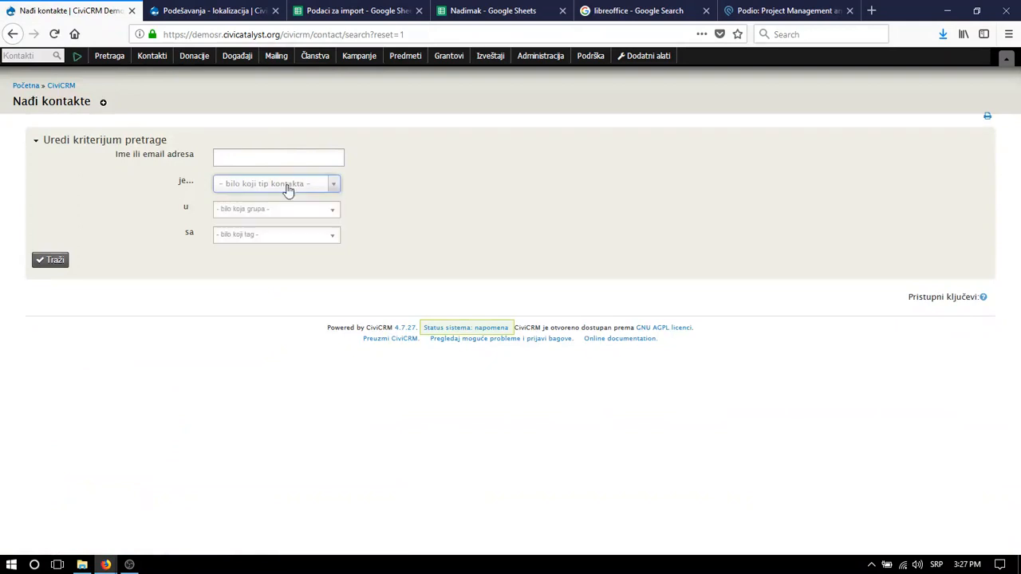
{"action": "left_click", "coordinate": [283, 210]}
{"action": "type", "text": "v"}
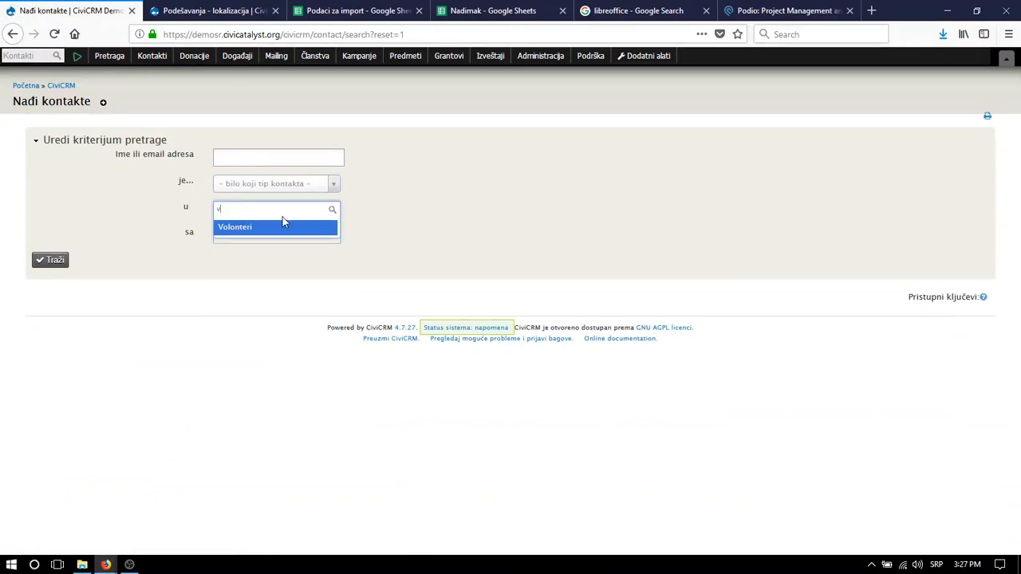
{"action": "type", "text": "ols"}
{"action": "key", "text": "BackSpace"}
{"action": "left_click", "coordinate": [238, 228]}
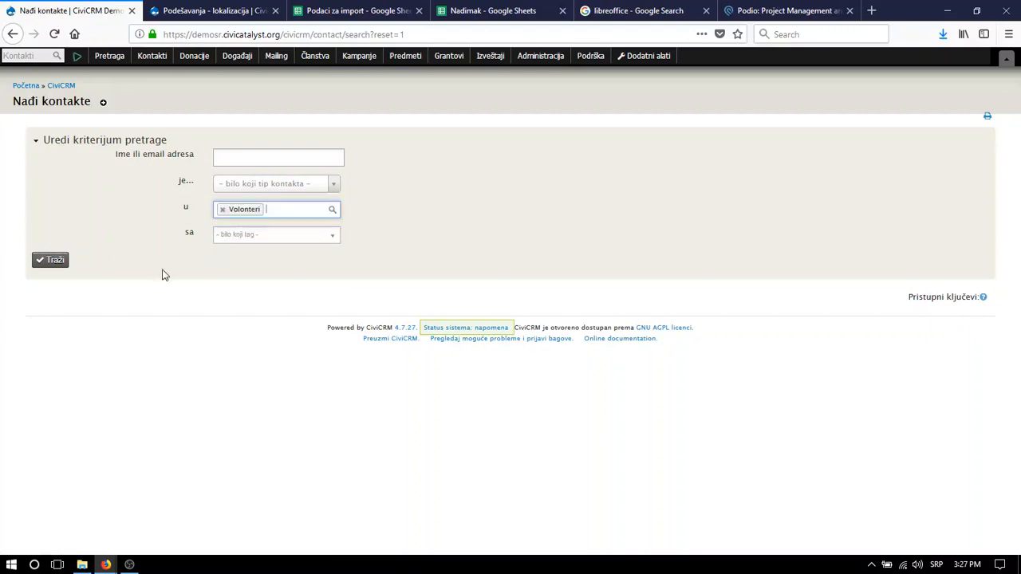
{"action": "left_click", "coordinate": [59, 263]}
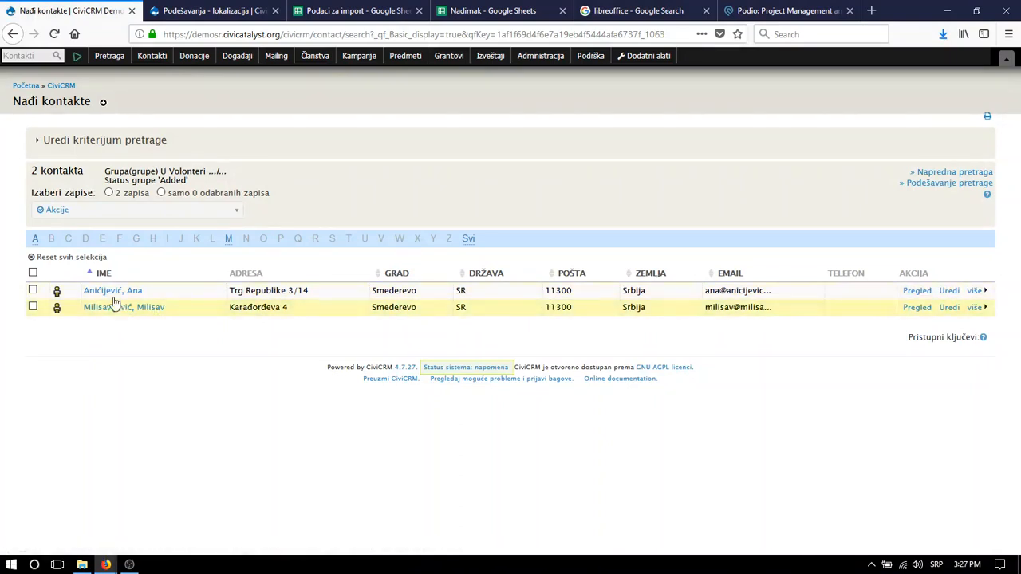
- Open the first volunteer's record and review which types of new activity are offered under its Aktivnosti
{"action": "left_click", "coordinate": [113, 295]}
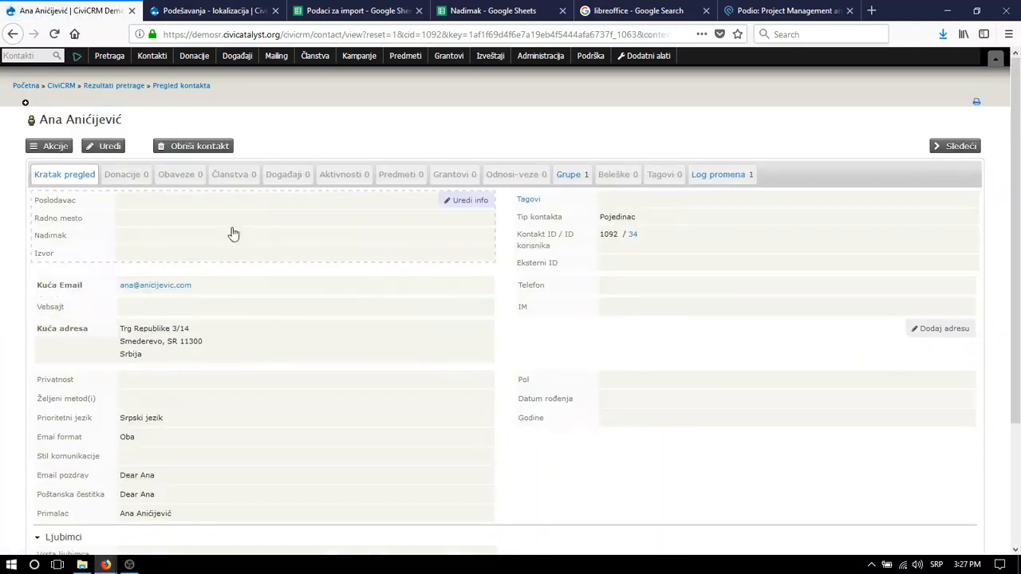
{"action": "left_click", "coordinate": [345, 174]}
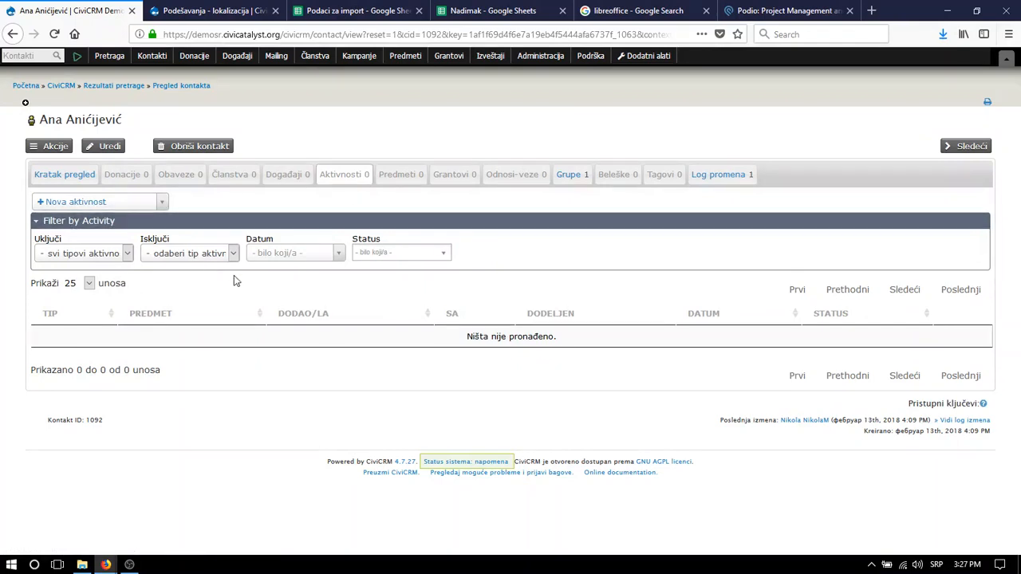
{"action": "left_click", "coordinate": [82, 202]}
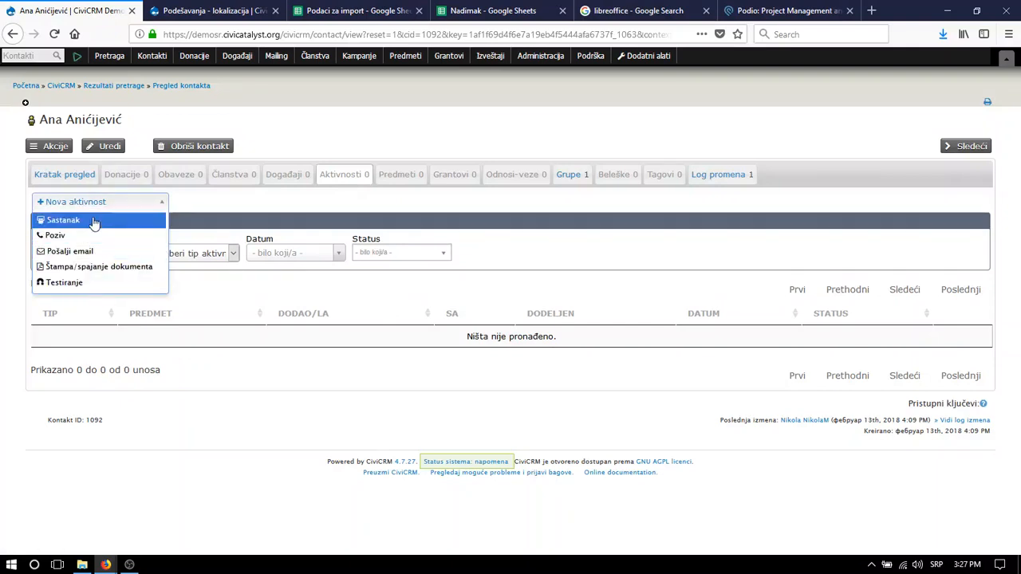
{"action": "left_click", "coordinate": [165, 201]}
{"action": "left_click", "coordinate": [156, 204]}
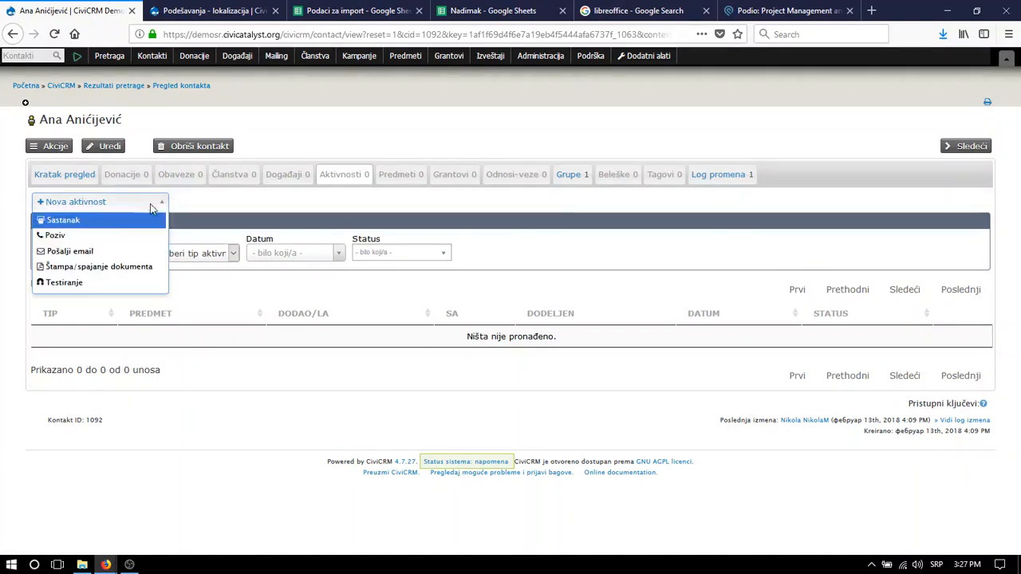
{"action": "left_click", "coordinate": [231, 205]}
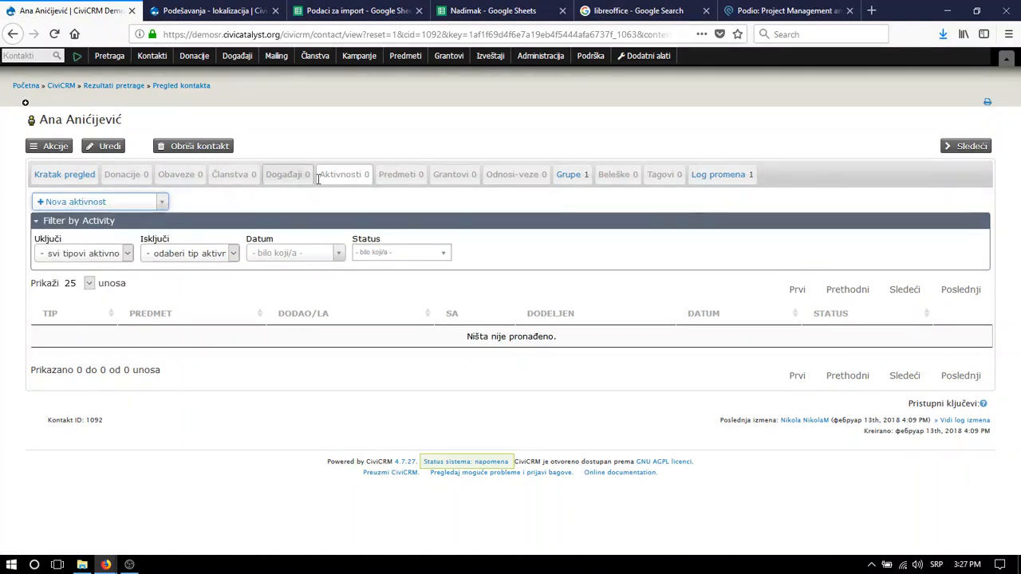
{"action": "left_click", "coordinate": [115, 204]}
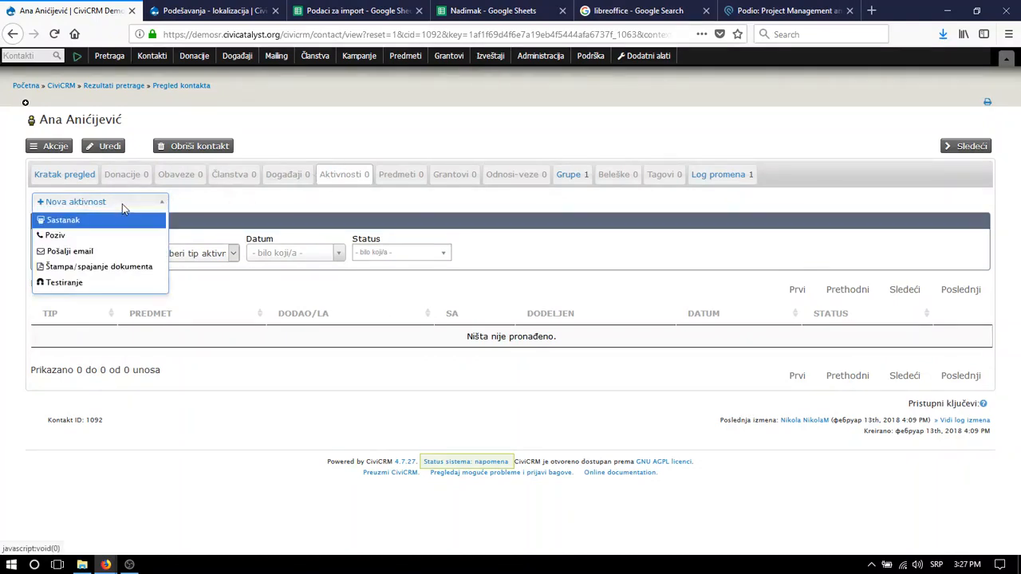
{"action": "left_click", "coordinate": [256, 207]}
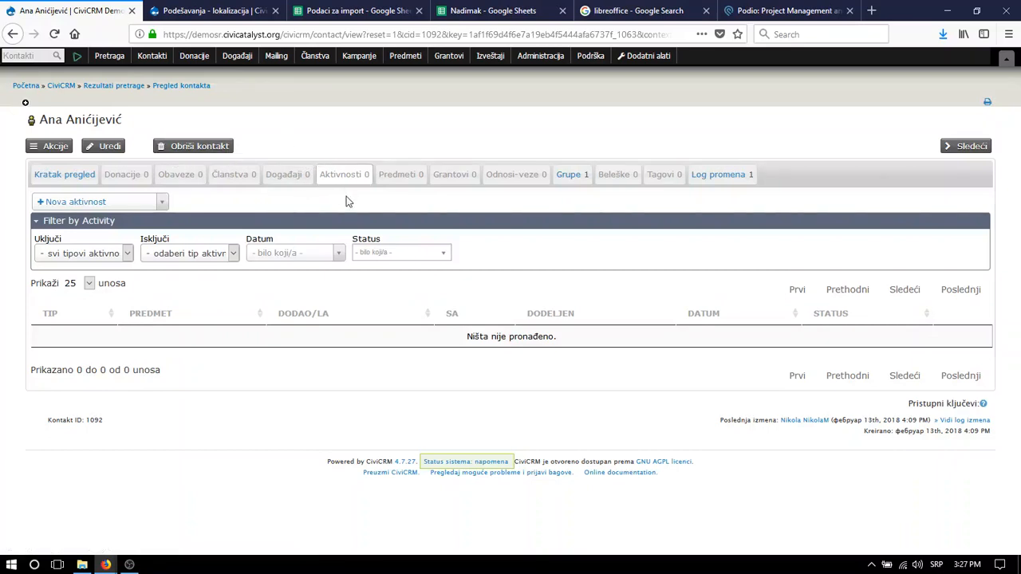
{"action": "left_click", "coordinate": [491, 136]}
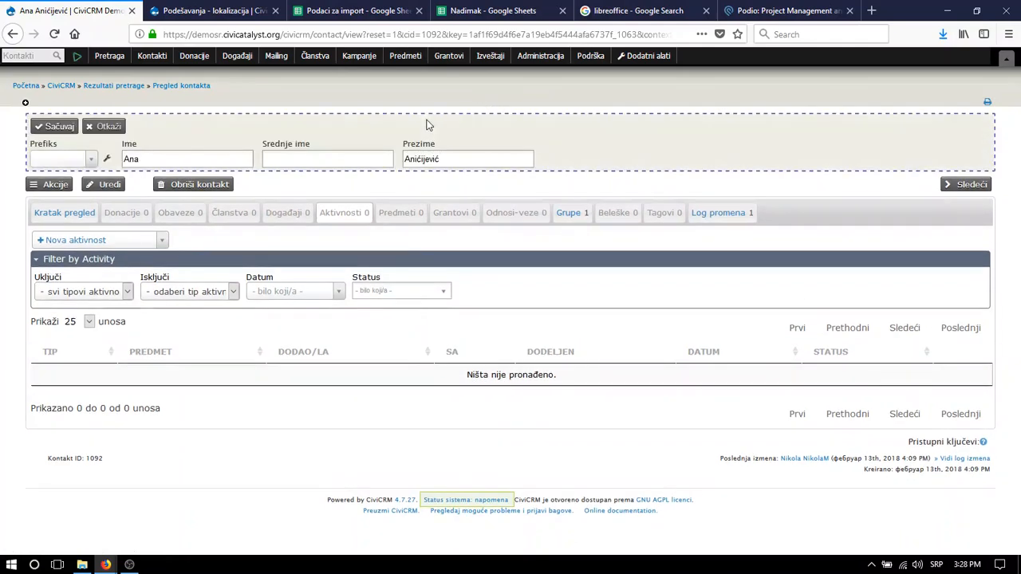
{"action": "left_click", "coordinate": [118, 128]}
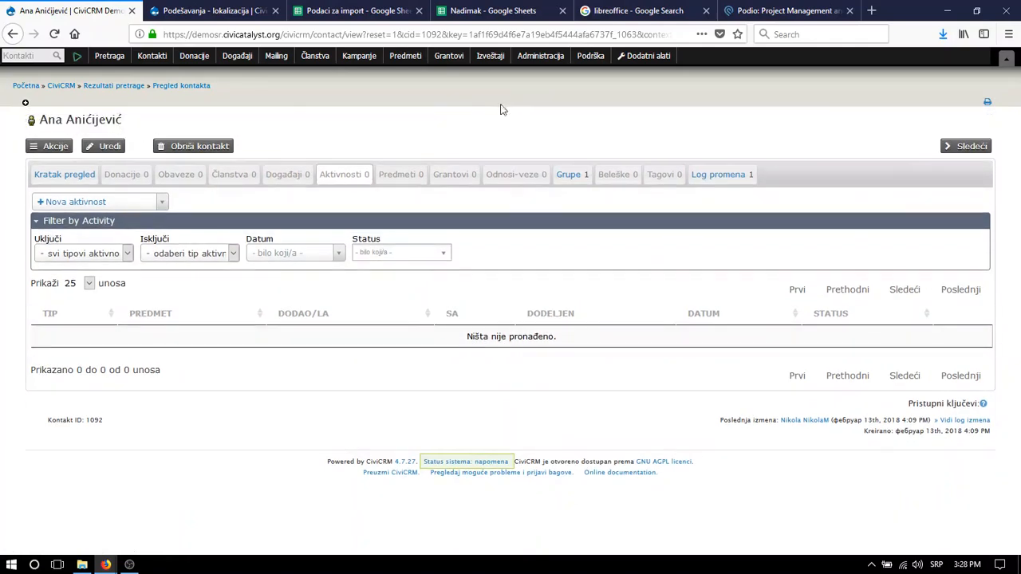
- Open the Tip aktivnosti settings and look through the list of existing activity types
{"action": "left_click", "coordinate": [528, 58]}
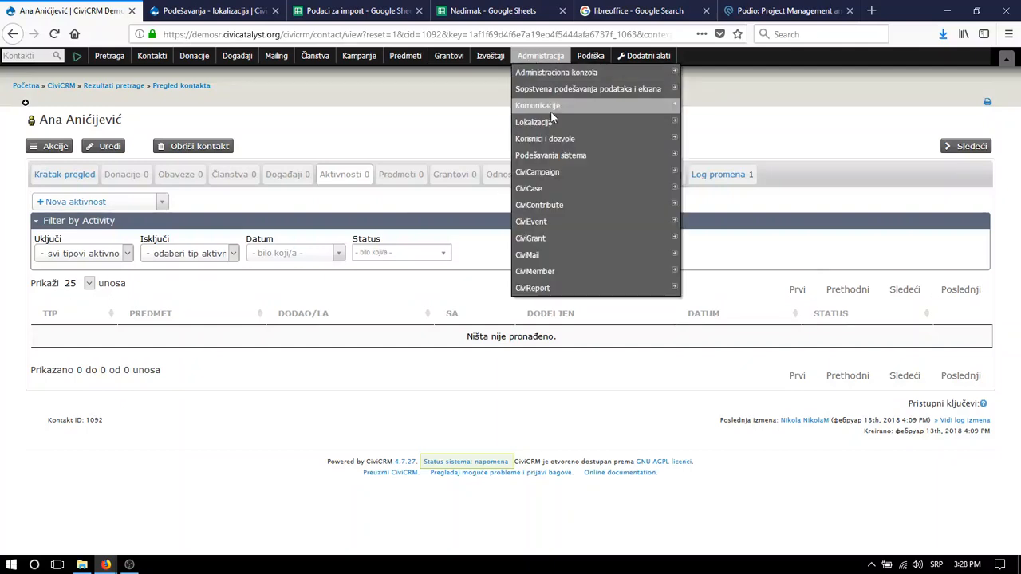
{"action": "mouse_move", "coordinate": [565, 91]}
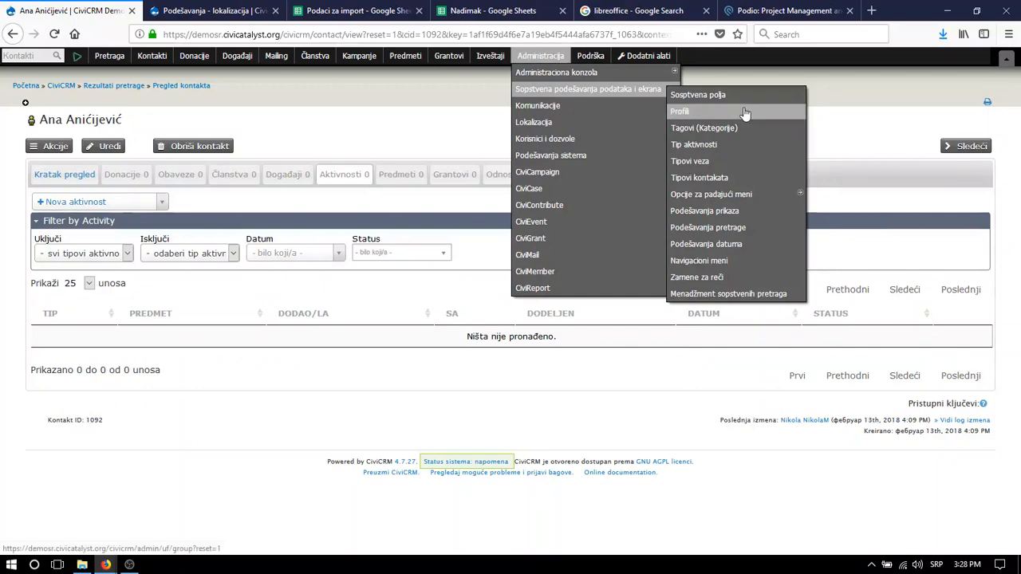
{"action": "left_click", "coordinate": [741, 149]}
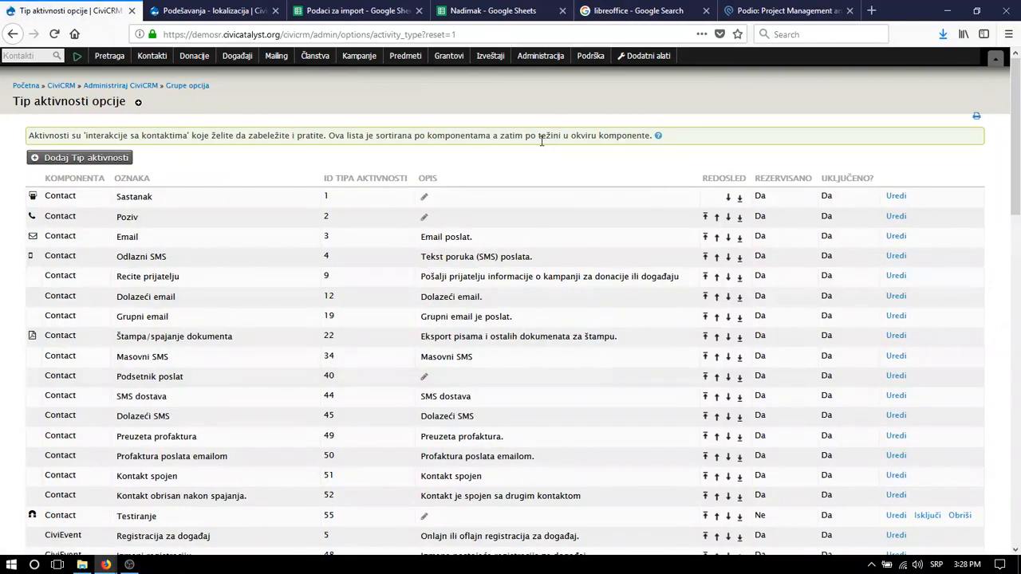
{"action": "scroll", "coordinate": [221, 198], "scroll_direction": "down", "scroll_amount": 15}
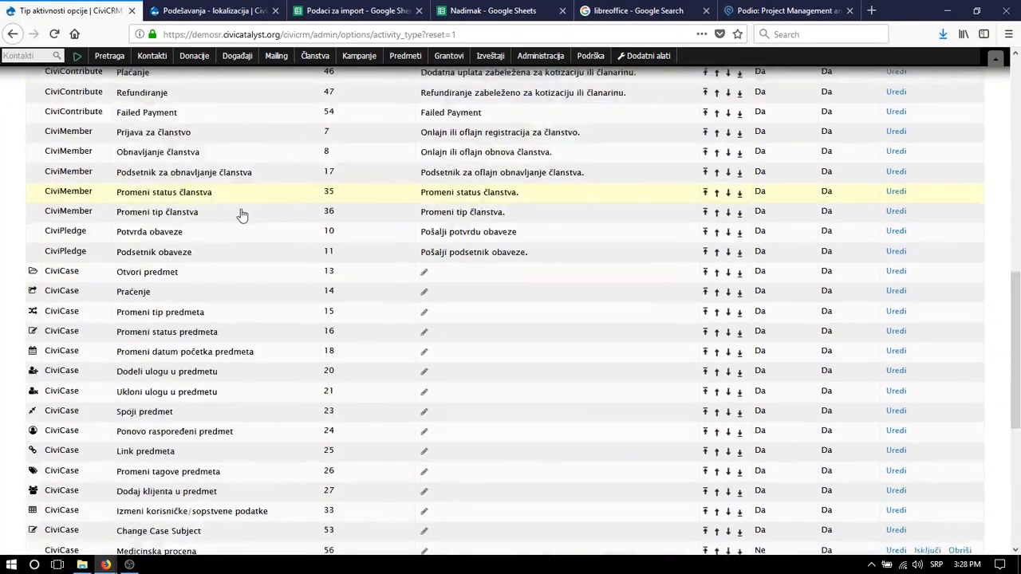
{"action": "scroll", "coordinate": [100, 395], "scroll_direction": "up", "scroll_amount": 6}
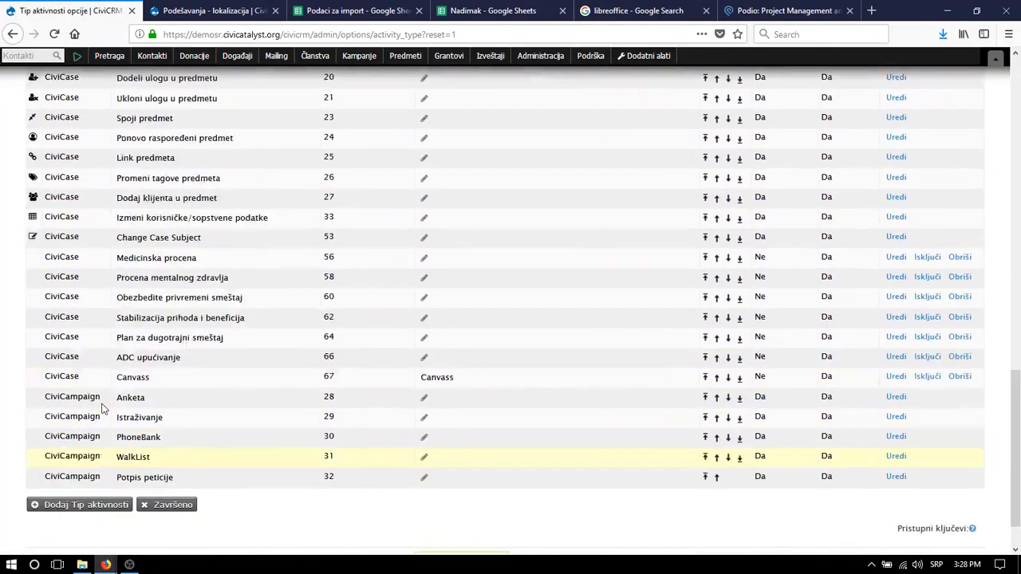
{"action": "scroll", "coordinate": [89, 367], "scroll_direction": "up", "scroll_amount": 1}
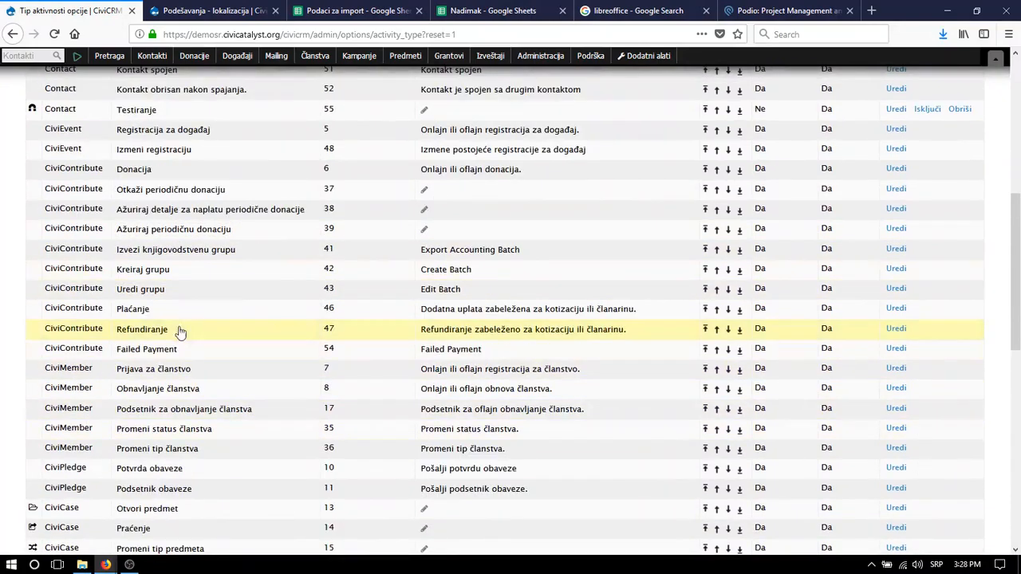
{"action": "scroll", "coordinate": [179, 330], "scroll_direction": "up", "scroll_amount": 2}
{"action": "scroll", "coordinate": [160, 319], "scroll_direction": "up", "scroll_amount": 1}
{"action": "scroll", "coordinate": [152, 227], "scroll_direction": "up", "scroll_amount": 3}
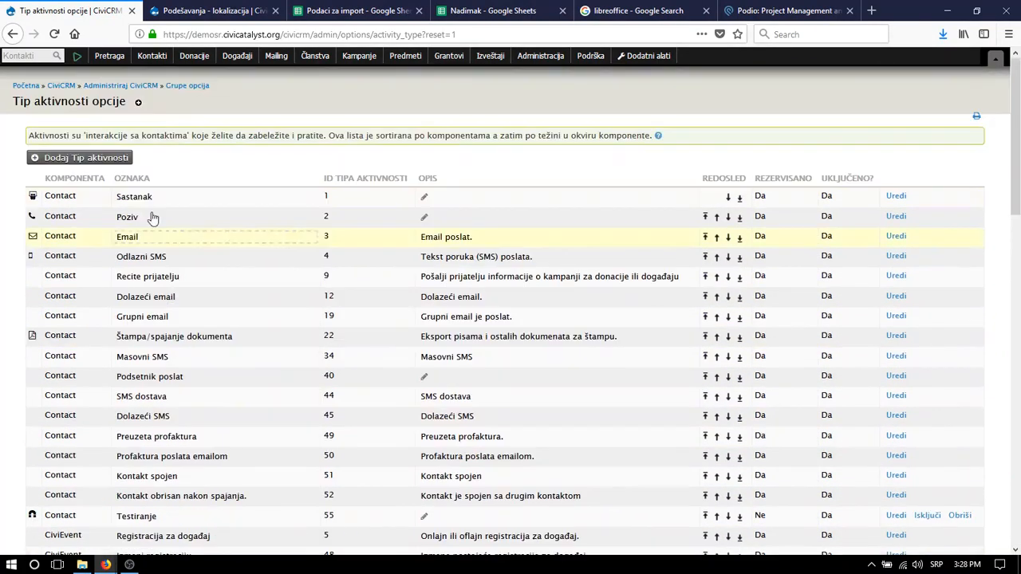
- Start a new activity type labelled "Ocena učinka" and set its Redosled to 1
{"action": "left_click", "coordinate": [112, 163]}
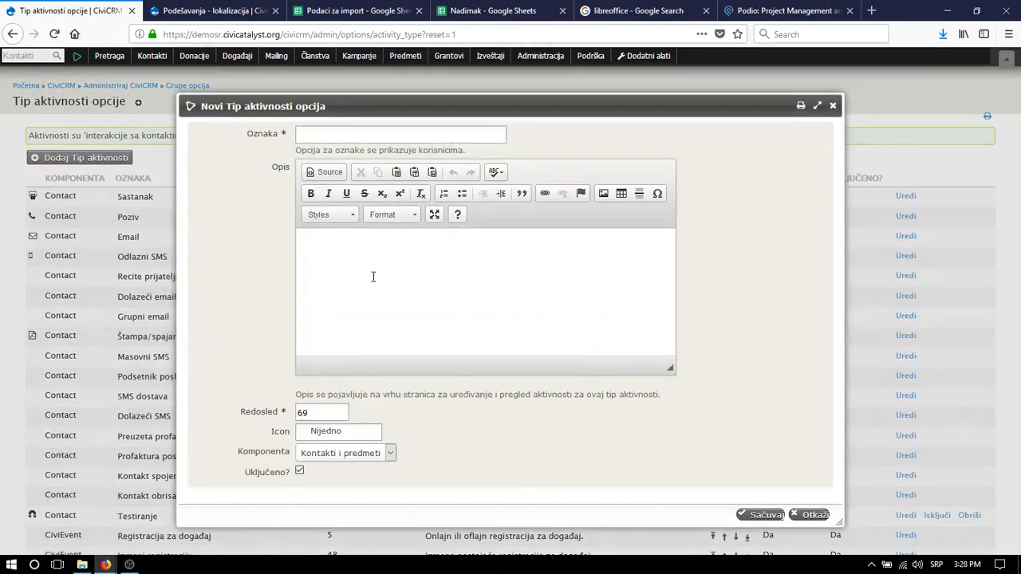
{"action": "left_click", "coordinate": [341, 134]}
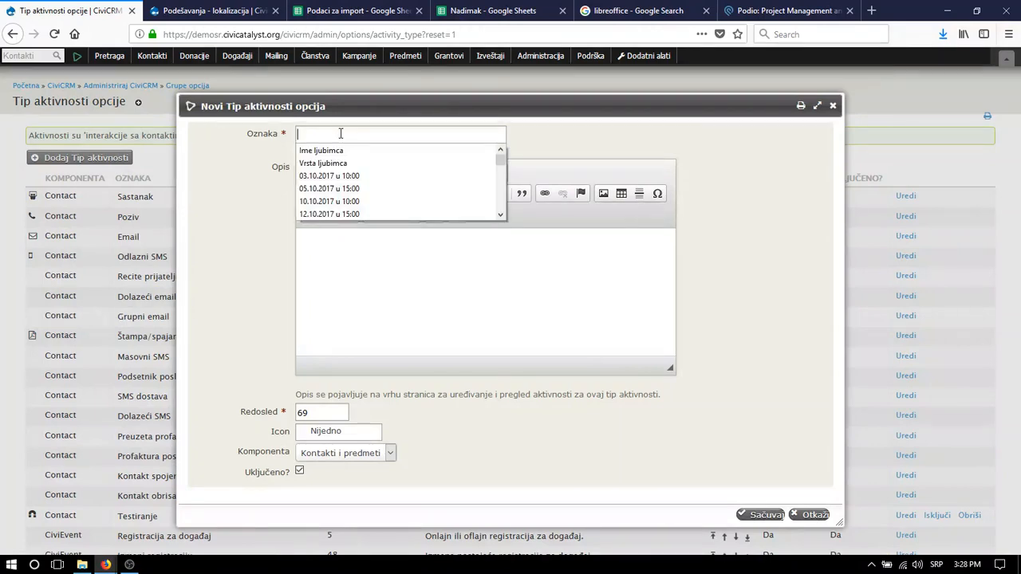
{"action": "left_click", "coordinate": [323, 135]}
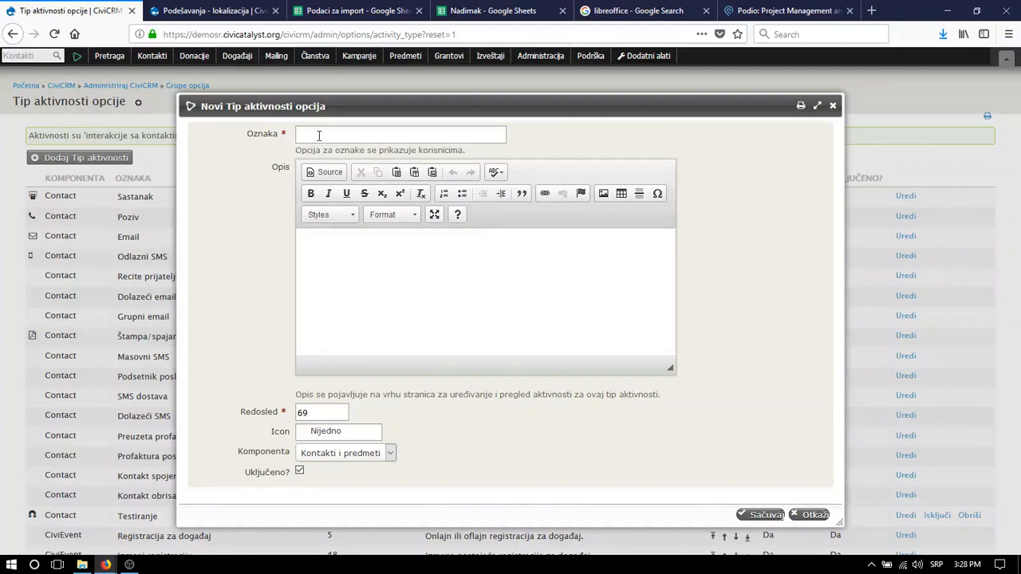
{"action": "type", "text": "T"}
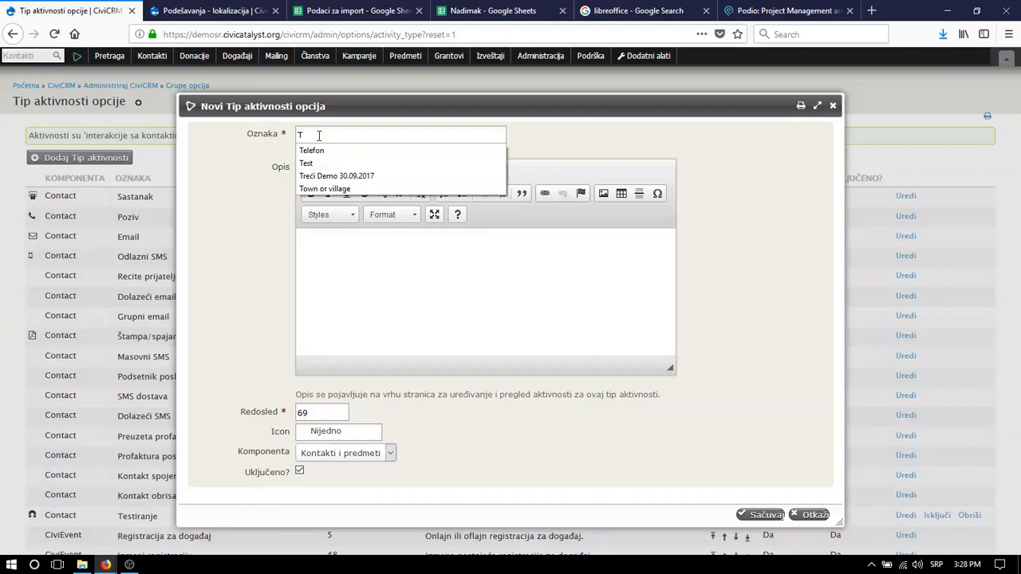
{"action": "key", "text": "BackSpace"}
{"action": "type", "text": "T"}
{"action": "key", "text": "BackSpace"}
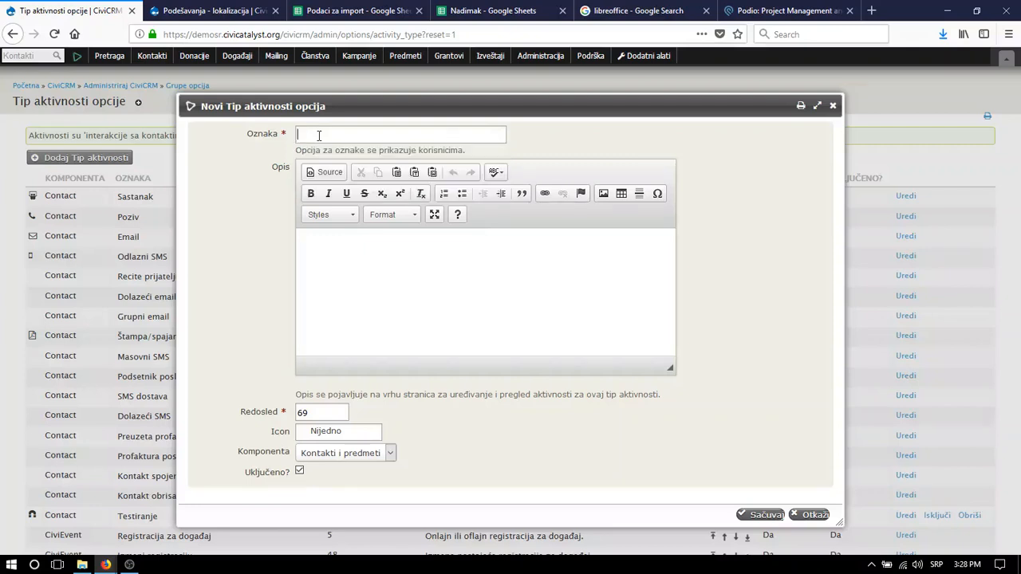
{"action": "type", "text": "P"}
{"action": "key", "text": "BackSpace"}
{"action": "type", "text": "1"}
{"action": "left_click", "coordinate": [338, 317]}
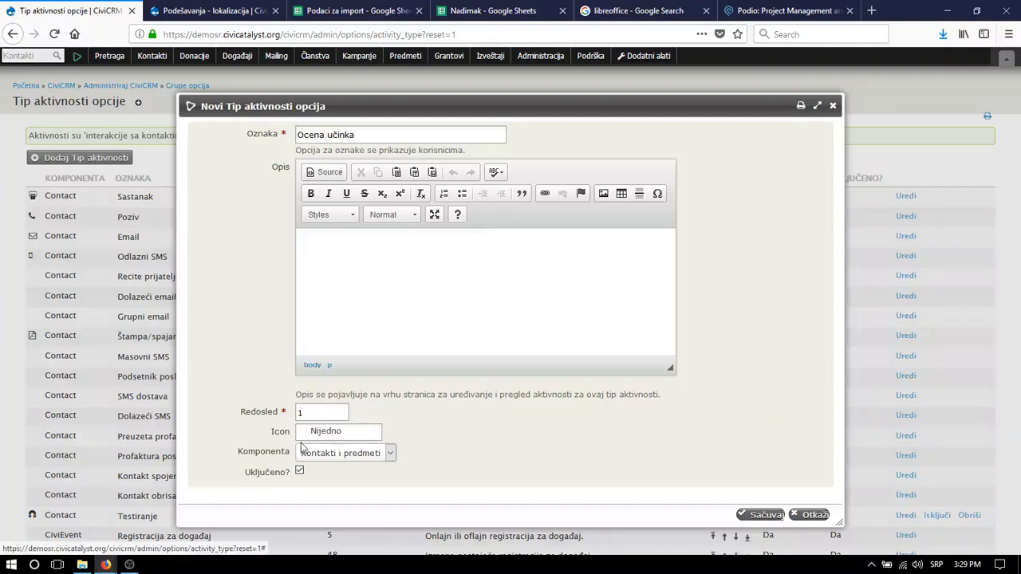
- Search the icon library for "gav" and assign the fa-gavel icon to the new activity type
{"action": "left_click", "coordinate": [347, 431]}
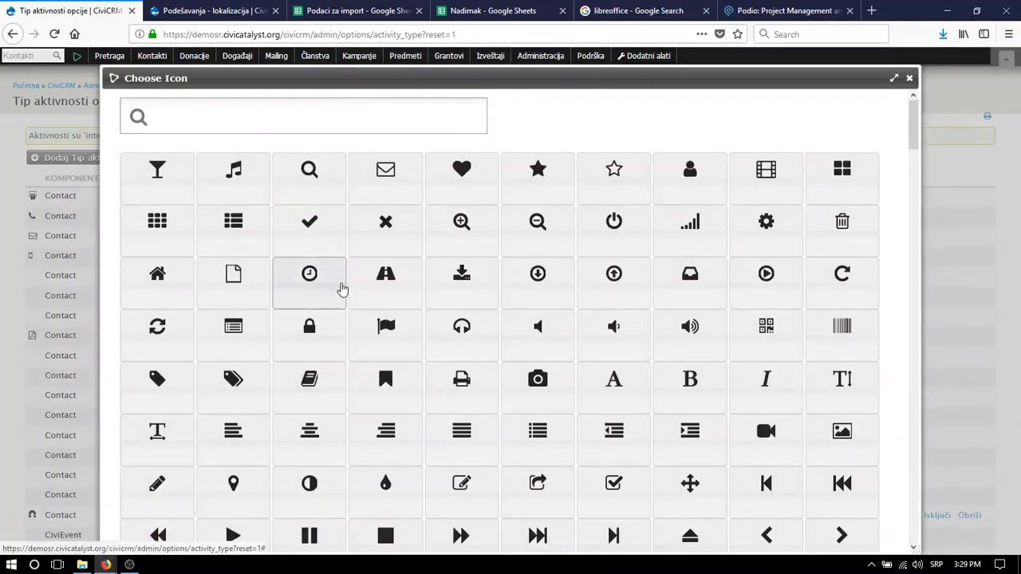
{"action": "scroll", "coordinate": [343, 294], "scroll_direction": "down", "scroll_amount": 5}
{"action": "scroll", "coordinate": [346, 297], "scroll_direction": "up", "scroll_amount": 5}
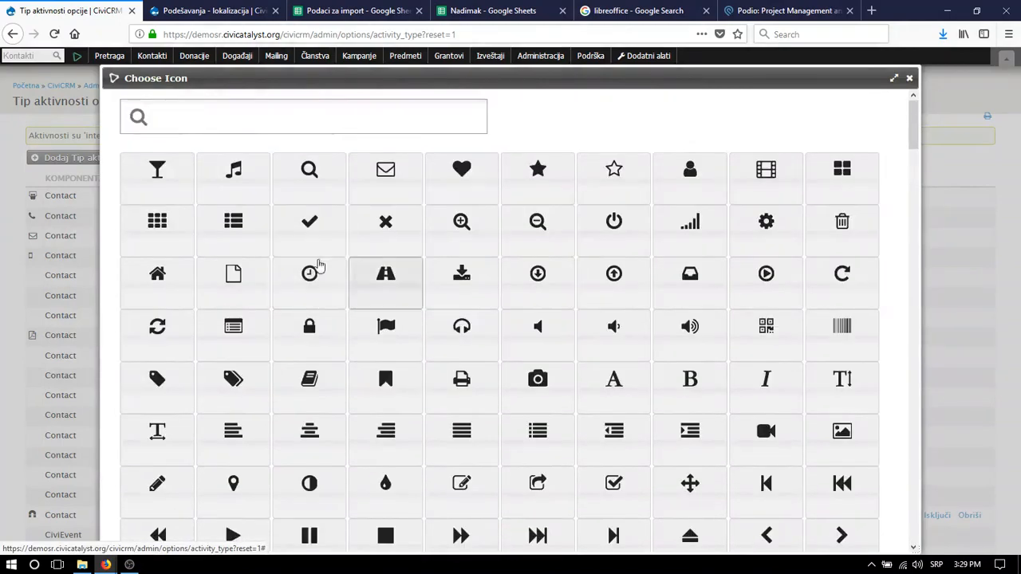
{"action": "scroll", "coordinate": [401, 272], "scroll_direction": "down", "scroll_amount": 1}
{"action": "scroll", "coordinate": [400, 271], "scroll_direction": "down", "scroll_amount": 15}
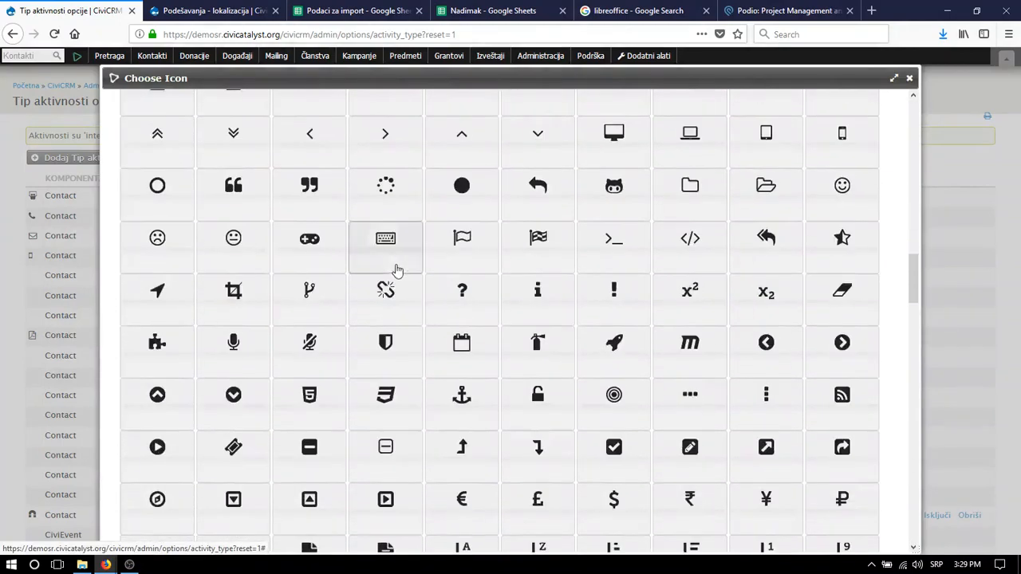
{"action": "scroll", "coordinate": [394, 272], "scroll_direction": "down", "scroll_amount": 10}
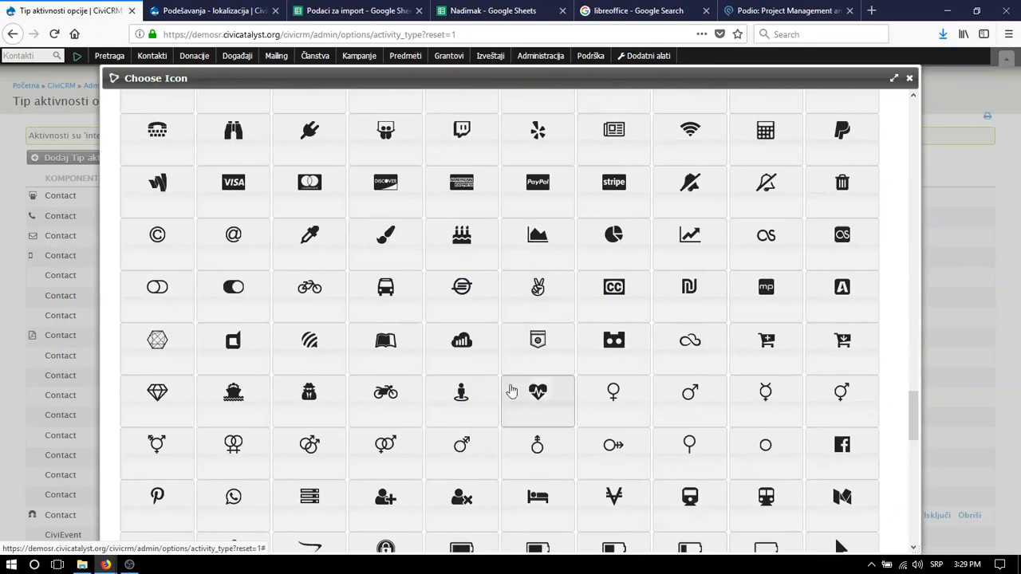
{"action": "scroll", "coordinate": [513, 391], "scroll_direction": "down", "scroll_amount": 4}
{"action": "scroll", "coordinate": [391, 387], "scroll_direction": "down", "scroll_amount": 3}
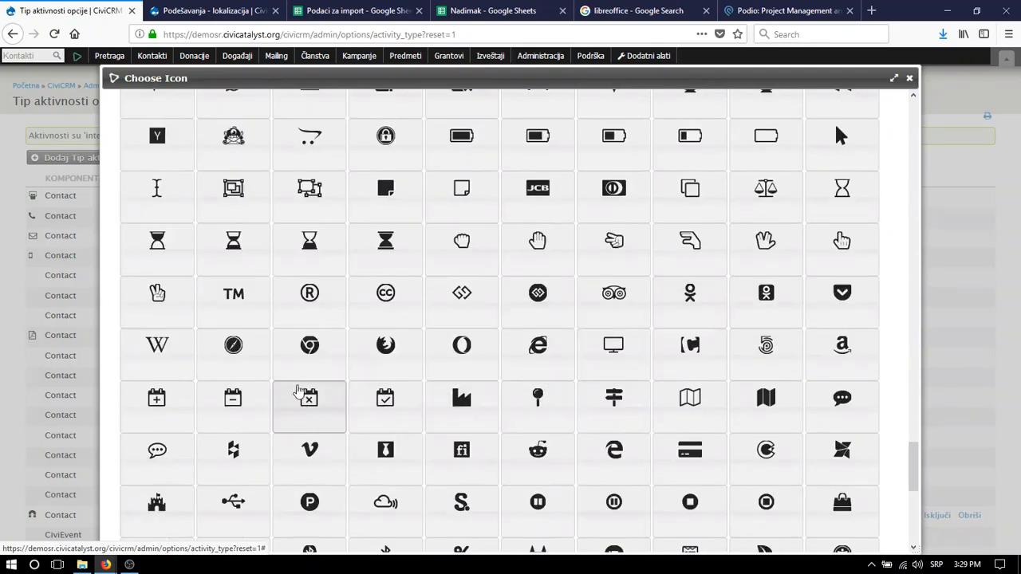
{"action": "scroll", "coordinate": [303, 391], "scroll_direction": "up", "scroll_amount": 10}
{"action": "scroll", "coordinate": [304, 391], "scroll_direction": "up", "scroll_amount": 10}
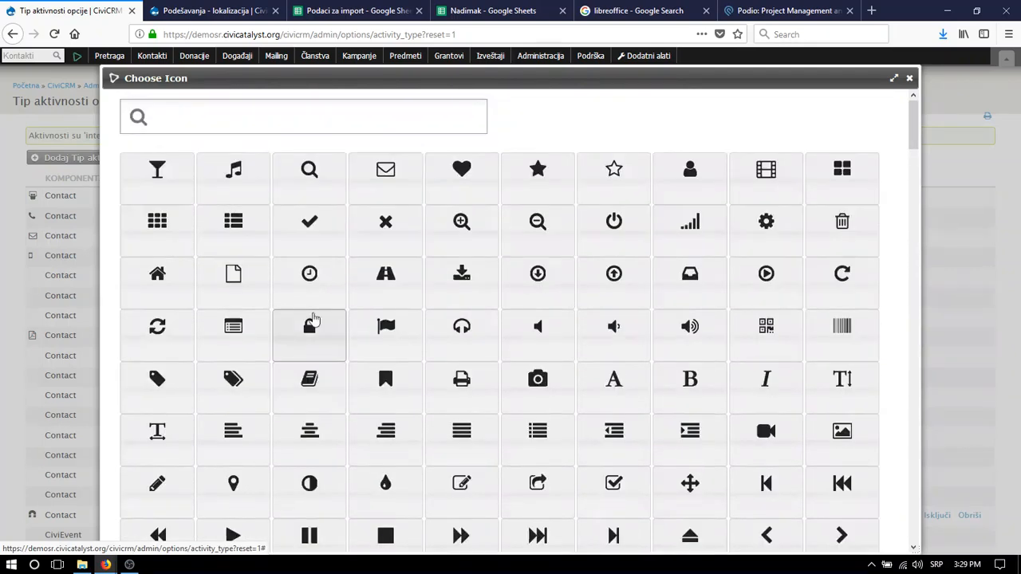
{"action": "left_click", "coordinate": [245, 118]}
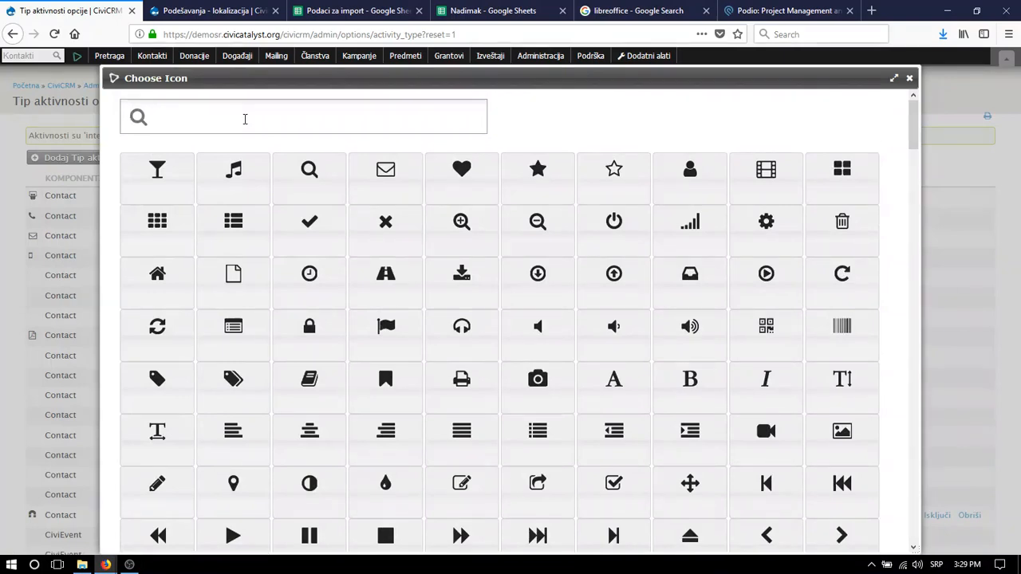
{"action": "type", "text": "gav"}
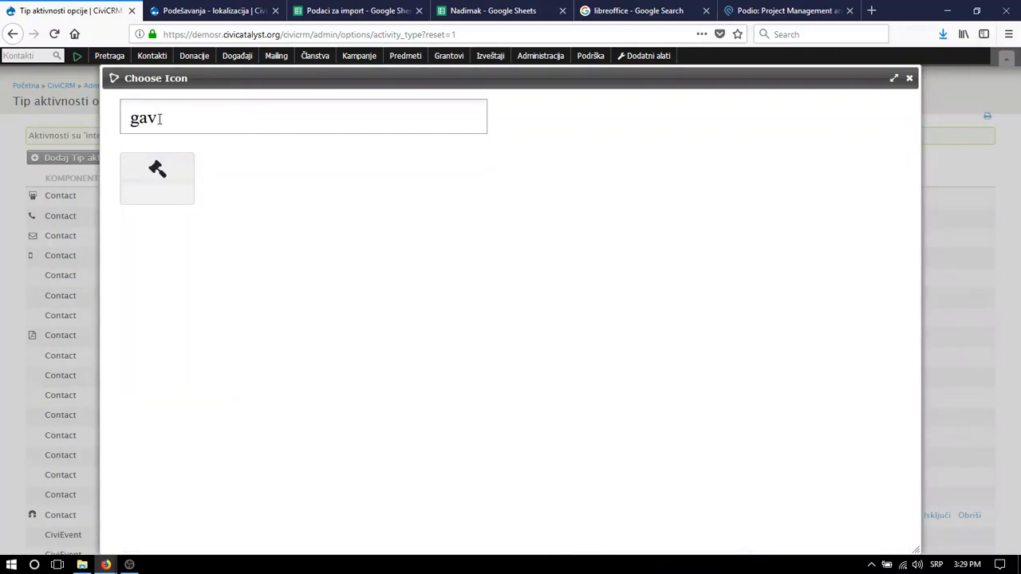
{"action": "left_click", "coordinate": [153, 172]}
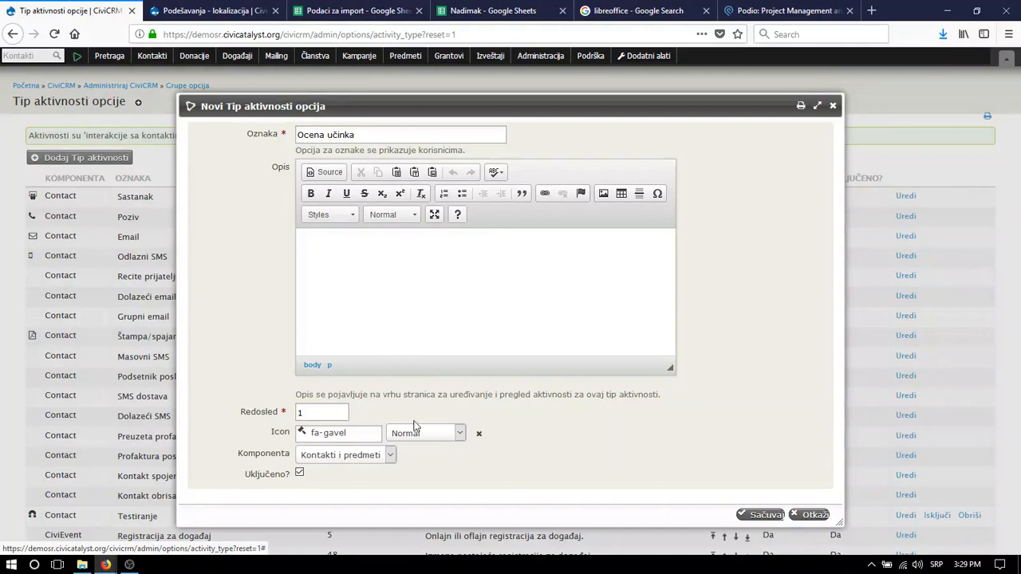
- Try the Rotate right style on the gavel icon and return it to Normal
{"action": "left_click", "coordinate": [458, 433]}
{"action": "left_click", "coordinate": [427, 464]}
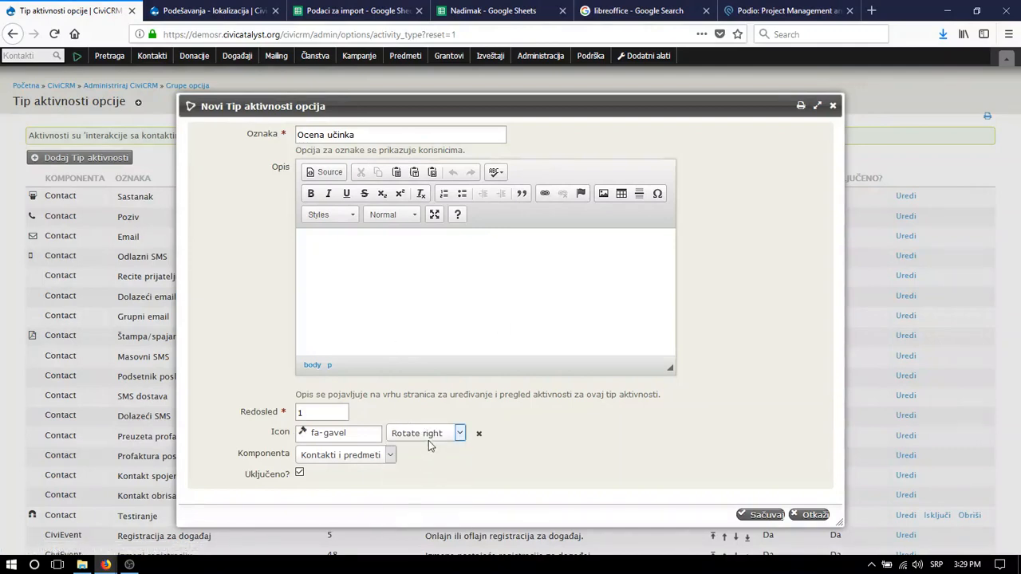
{"action": "left_click", "coordinate": [428, 437]}
{"action": "left_click", "coordinate": [422, 450]}
- Keep Komponenta set to Kontakti i predmeti and save the new activity type
{"action": "left_click", "coordinate": [342, 457]}
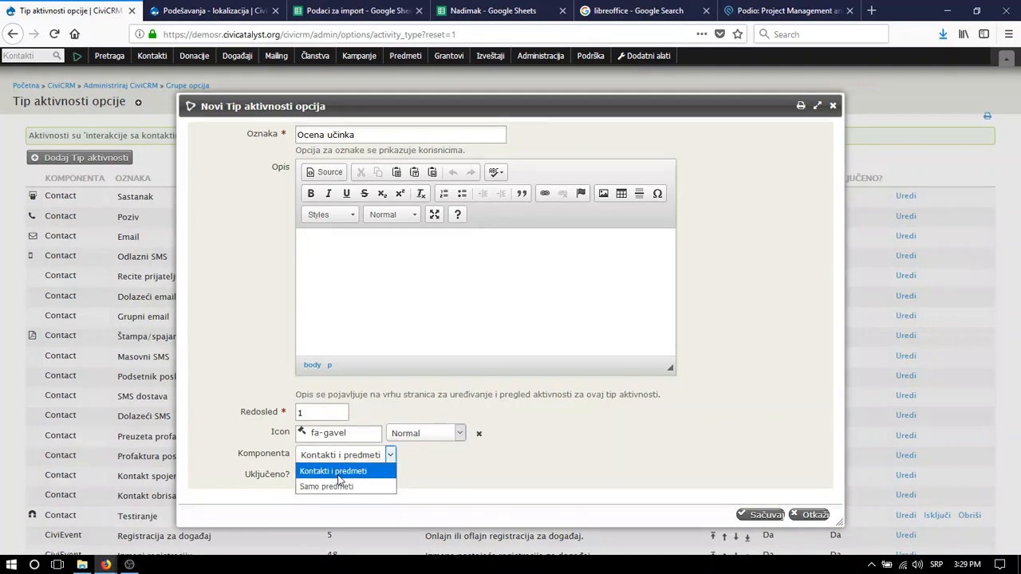
{"action": "left_click", "coordinate": [338, 475]}
{"action": "left_click", "coordinate": [355, 459]}
{"action": "left_click", "coordinate": [345, 471]}
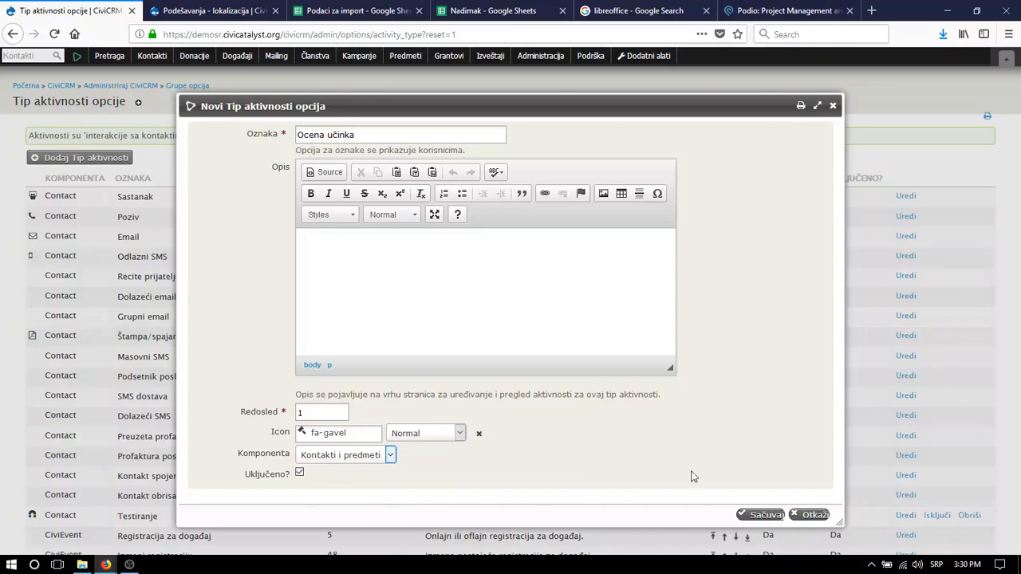
{"action": "left_click", "coordinate": [754, 516]}
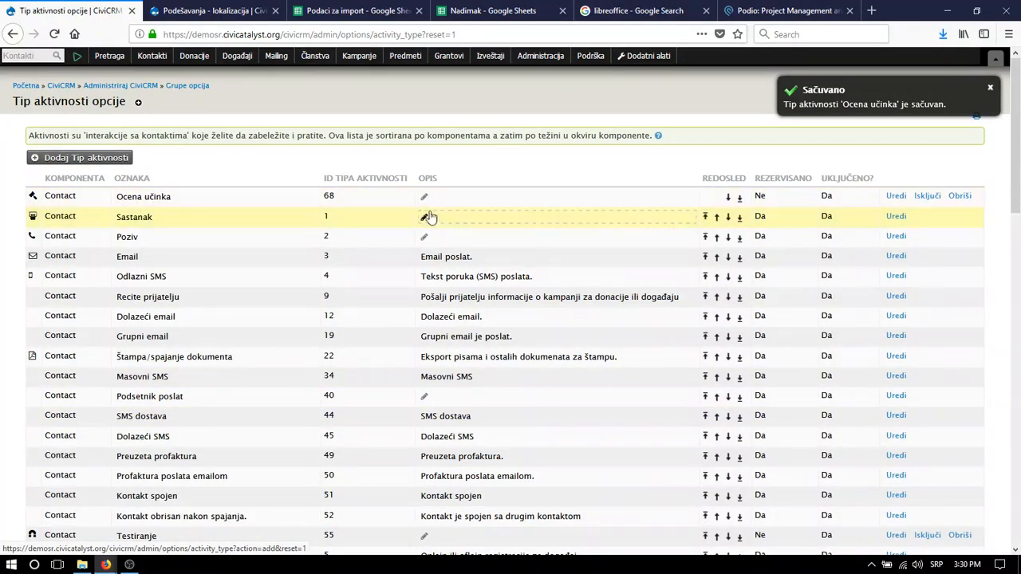
- Search the contacts for members of the Volonteri group
{"action": "mouse_move", "coordinate": [109, 61]}
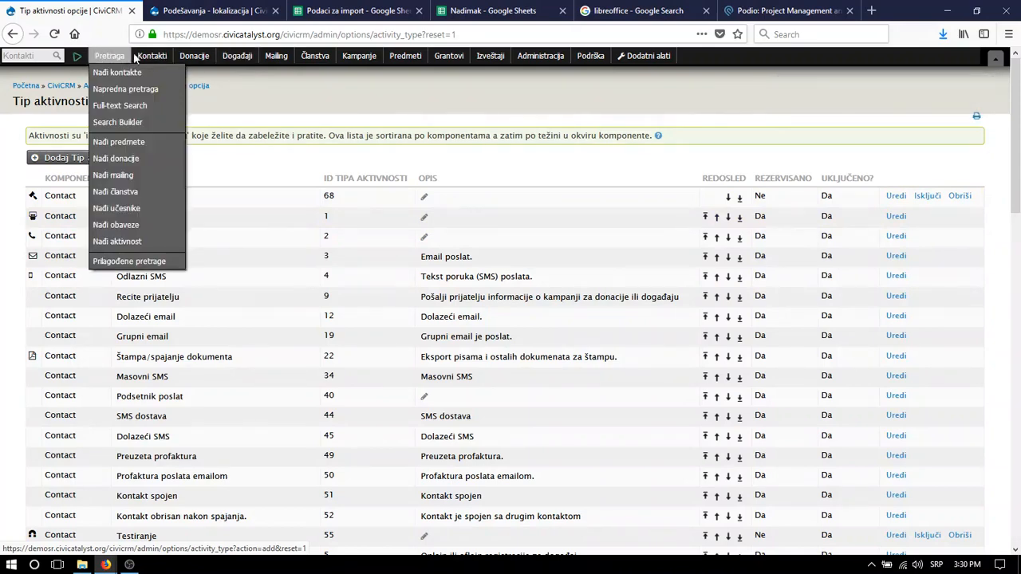
{"action": "left_click", "coordinate": [117, 71]}
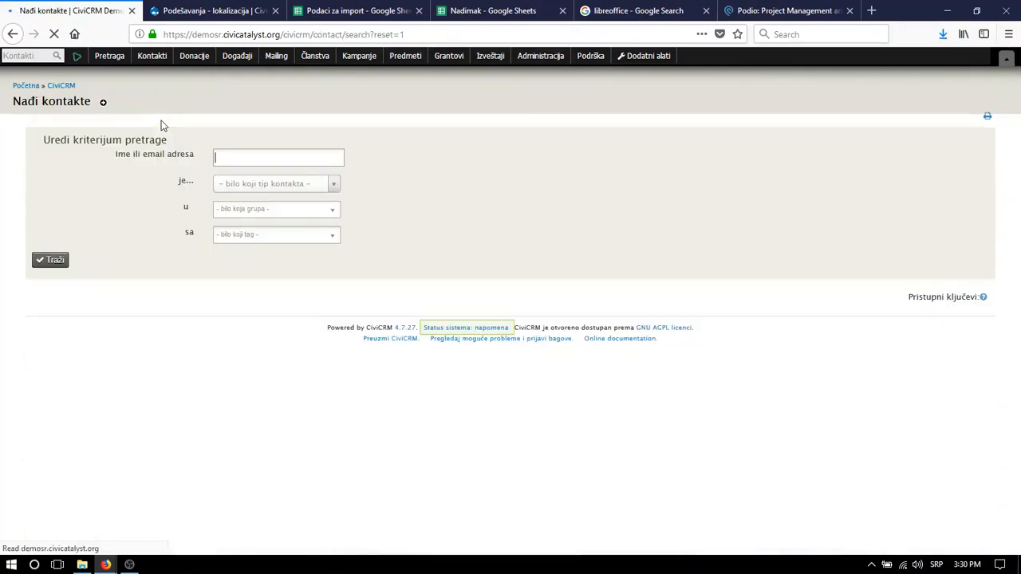
{"action": "left_click", "coordinate": [250, 211]}
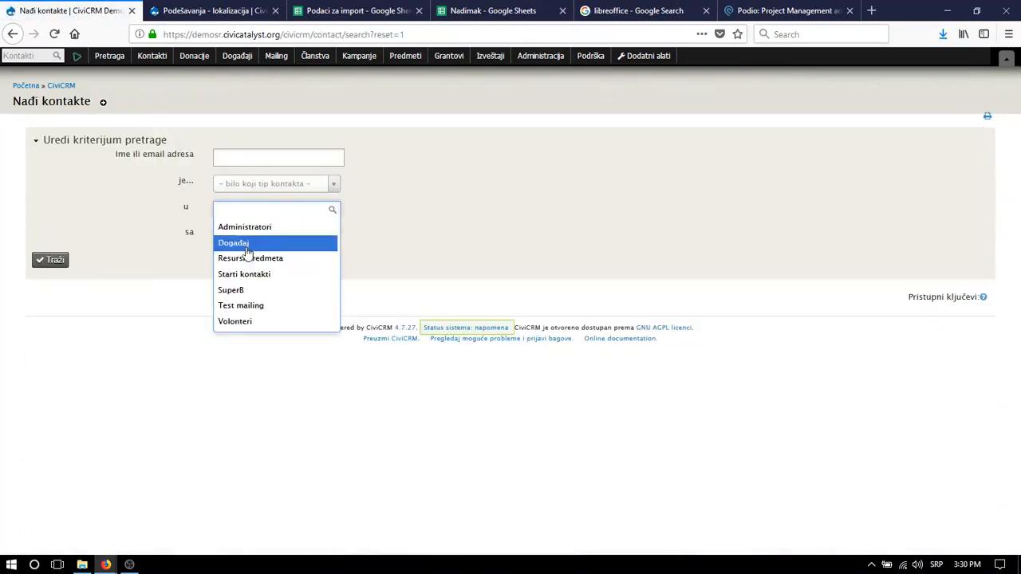
{"action": "left_click", "coordinate": [260, 322]}
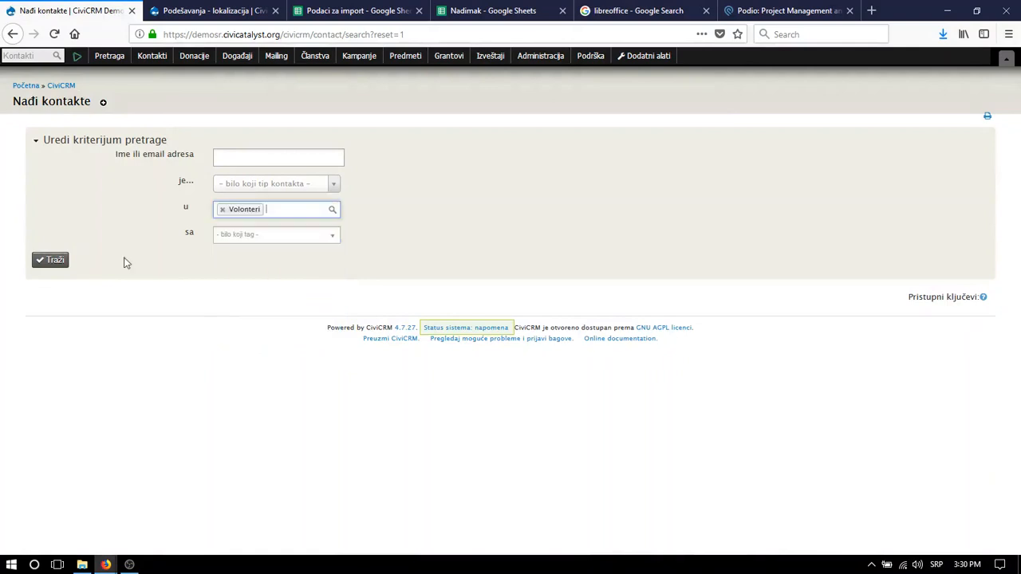
{"action": "left_click", "coordinate": [55, 261]}
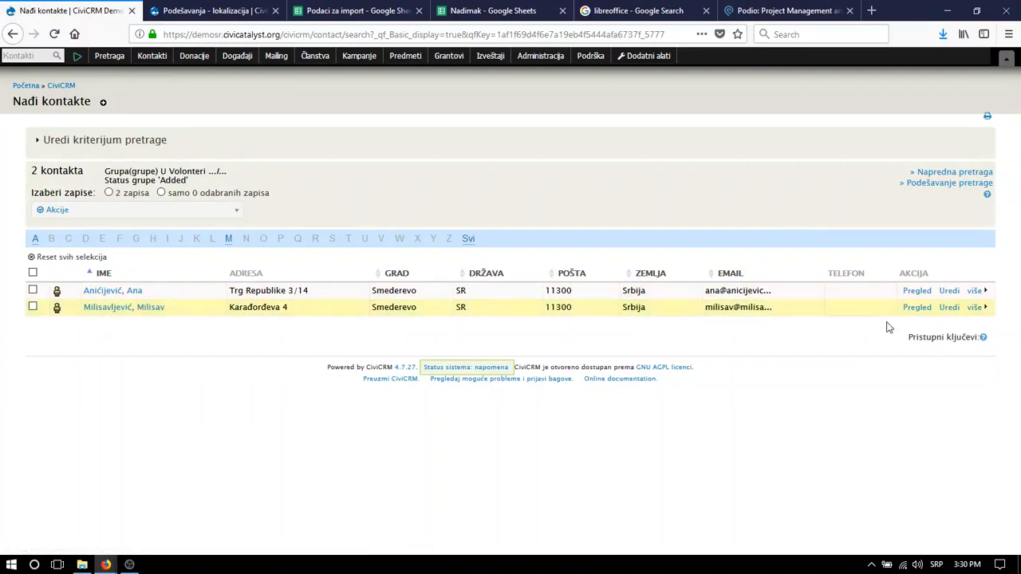
- Open the second volunteer's record from the search results and look over its summary
{"action": "left_click", "coordinate": [914, 307]}
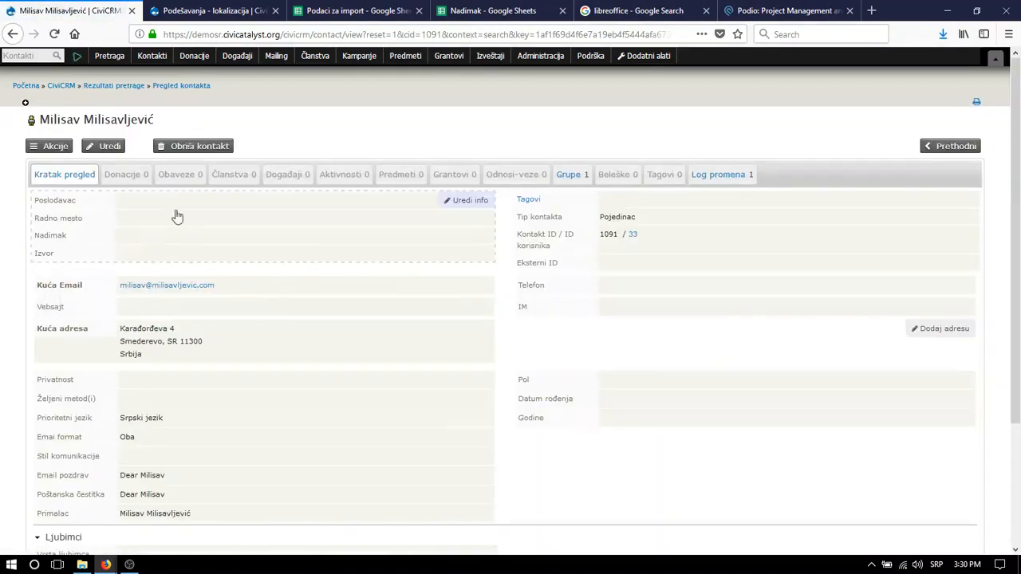
{"action": "scroll", "coordinate": [631, 282], "scroll_direction": "down", "scroll_amount": 3}
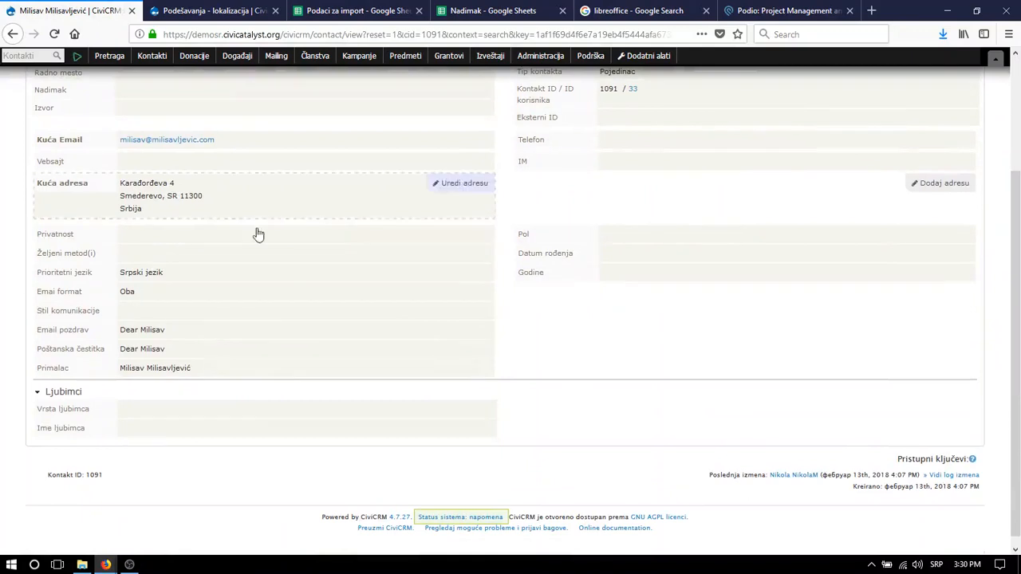
{"action": "scroll", "coordinate": [282, 248], "scroll_direction": "up", "scroll_amount": 2}
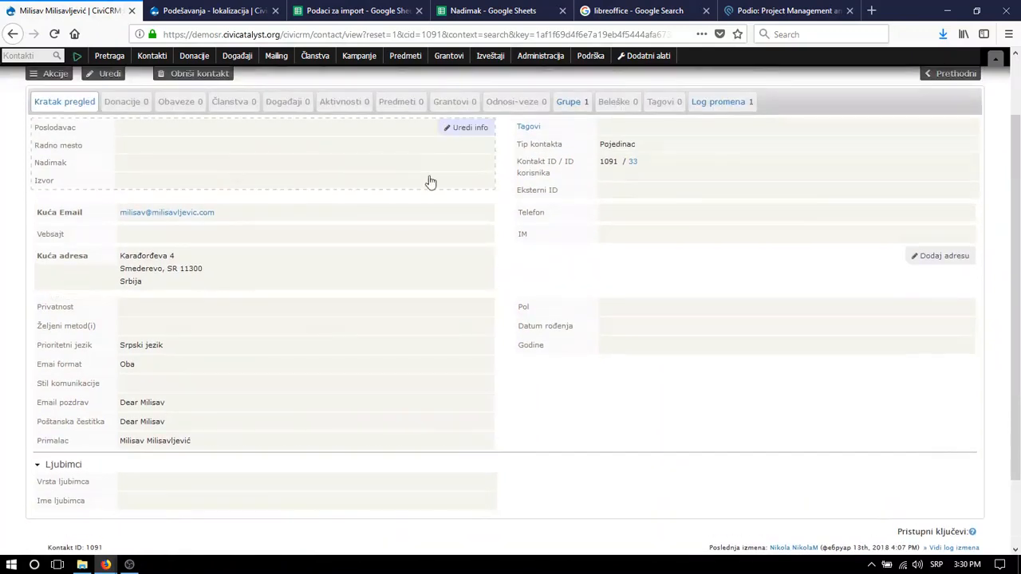
{"action": "scroll", "coordinate": [288, 217], "scroll_direction": "up", "scroll_amount": 2}
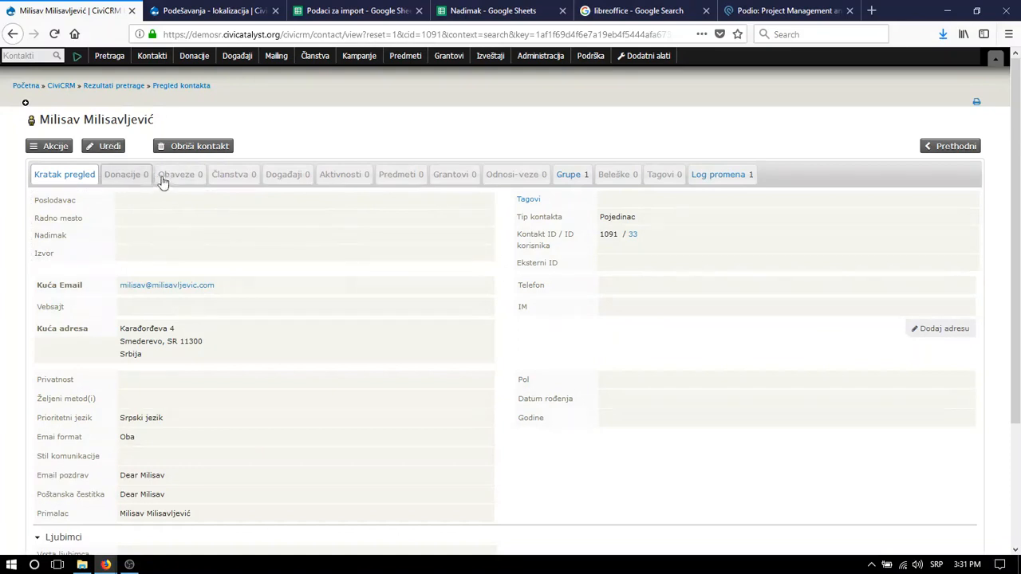
- Check that Ocena učinka is offered among the volunteer's actions and among the new activity types under Aktivnosti
{"action": "left_click", "coordinate": [72, 153]}
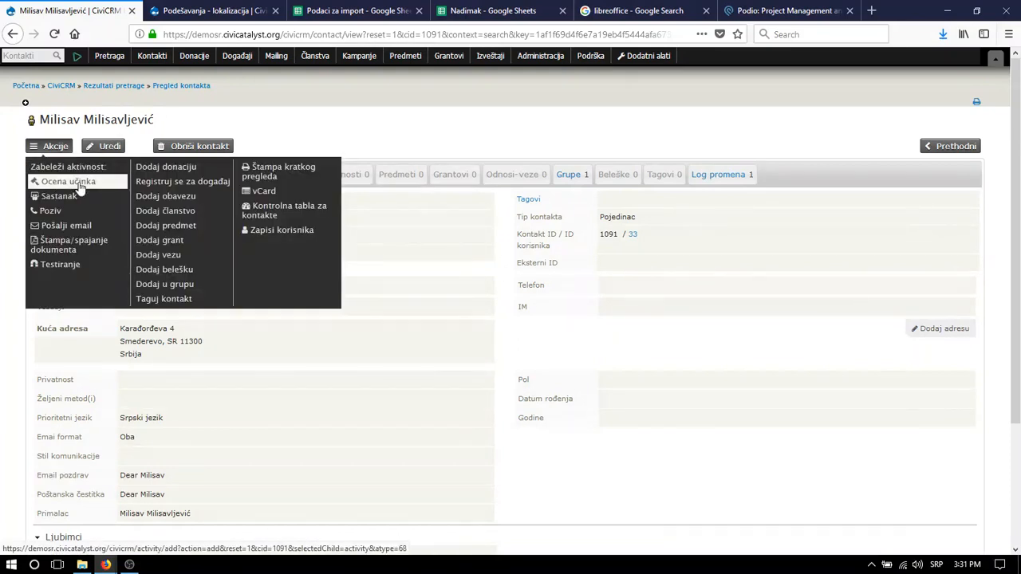
{"action": "left_click", "coordinate": [380, 121]}
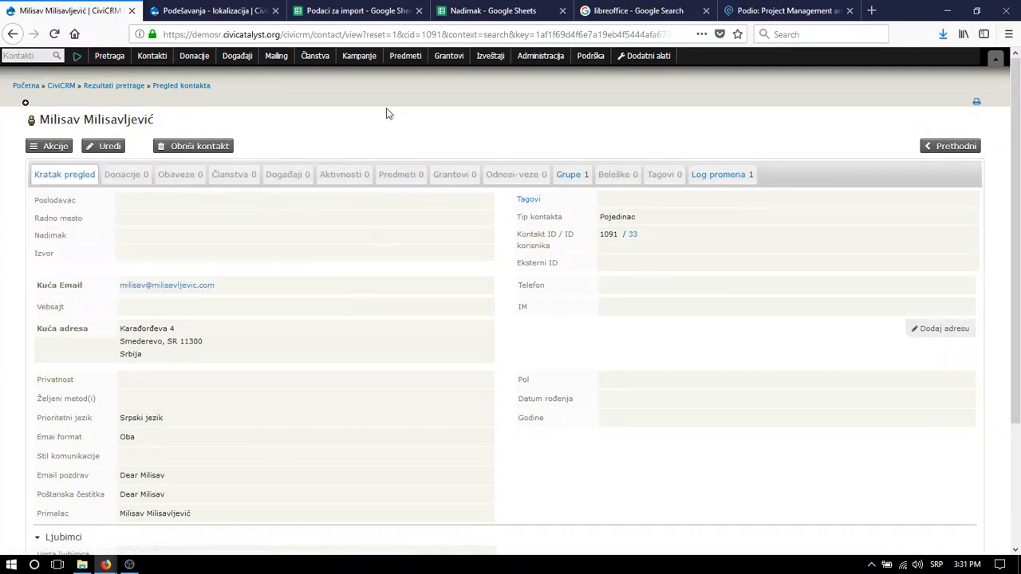
{"action": "left_click", "coordinate": [58, 152]}
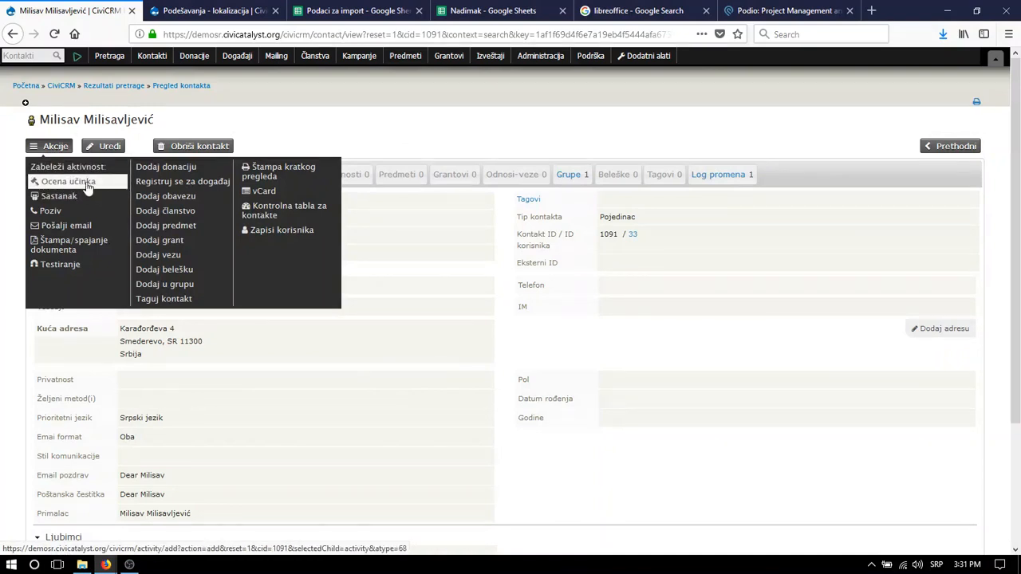
{"action": "left_click", "coordinate": [334, 176]}
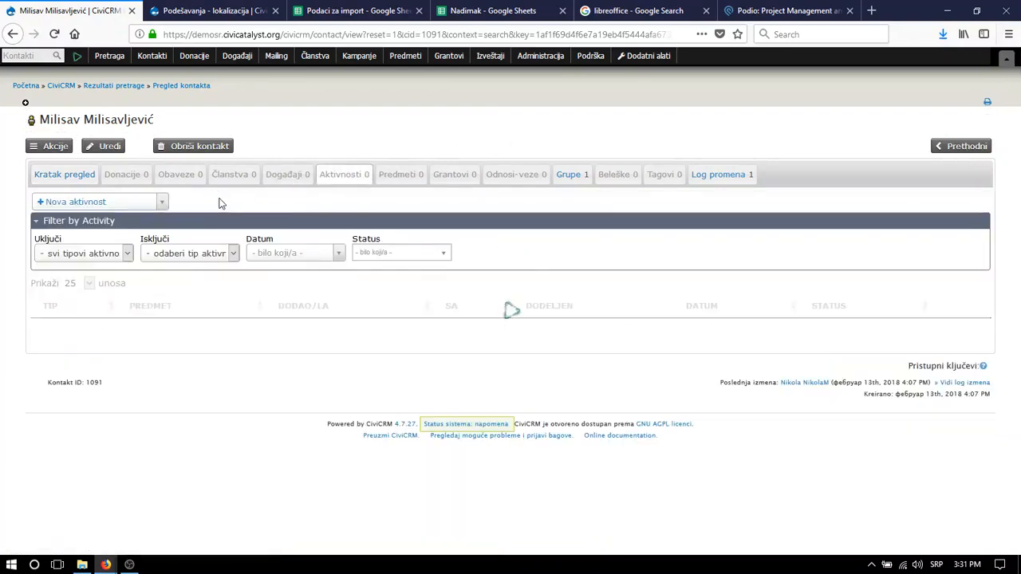
{"action": "left_click", "coordinate": [91, 203]}
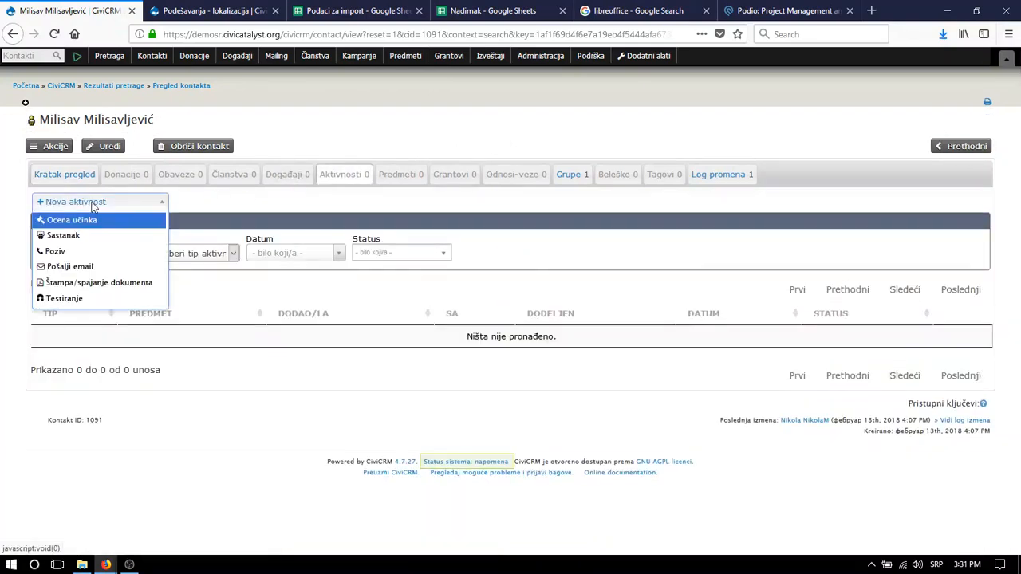
{"action": "left_click", "coordinate": [232, 207]}
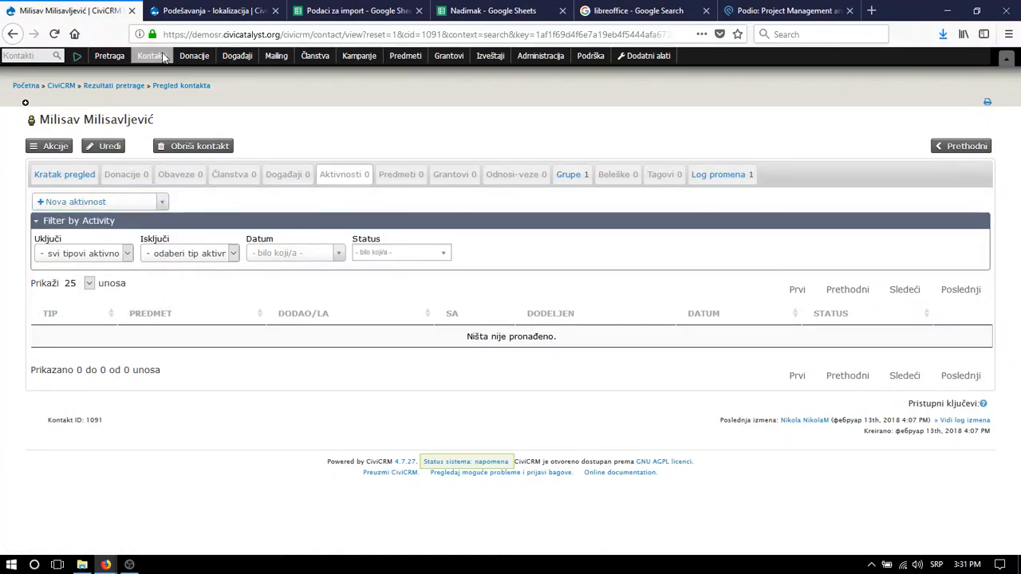
- Start recording a new Ocena učinka activity for this volunteer
{"action": "mouse_move", "coordinate": [164, 58]}
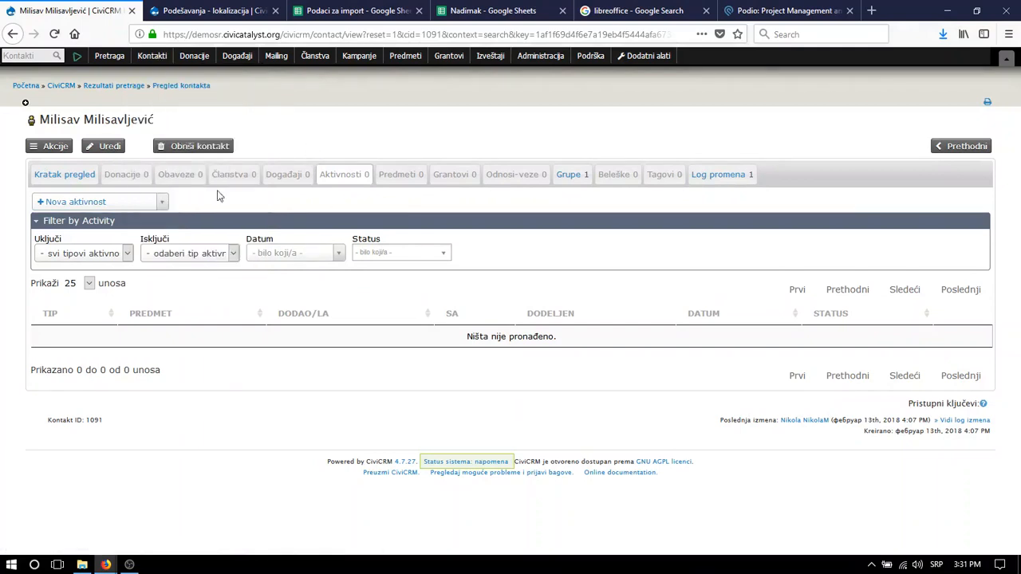
{"action": "left_click", "coordinate": [55, 146]}
{"action": "left_click", "coordinate": [73, 180]}
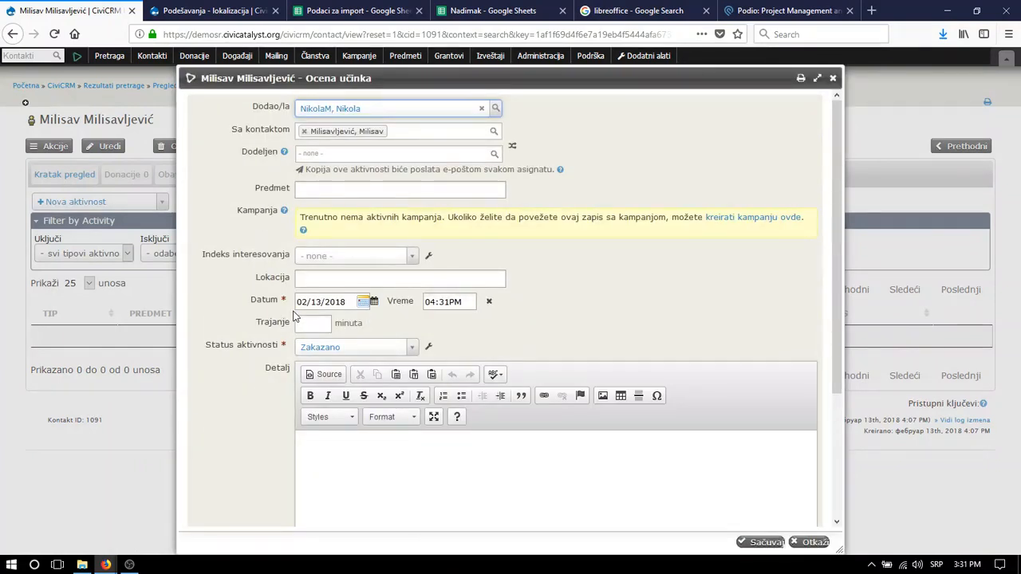
- Change the Dodao/la contact of the activity to a different person found by first name
{"action": "left_click", "coordinate": [339, 111]}
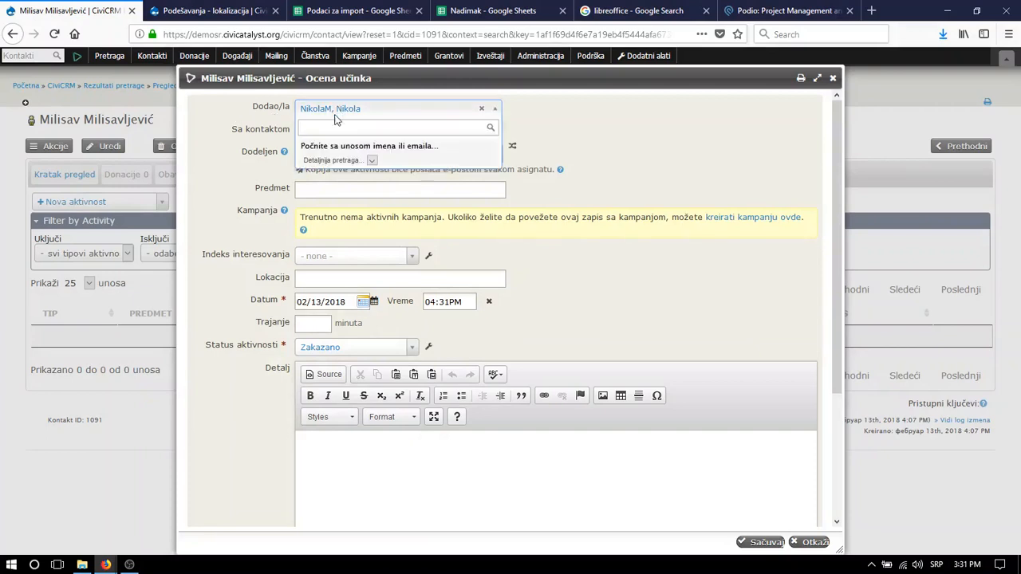
{"action": "left_click", "coordinate": [353, 117]}
{"action": "left_click", "coordinate": [333, 119]}
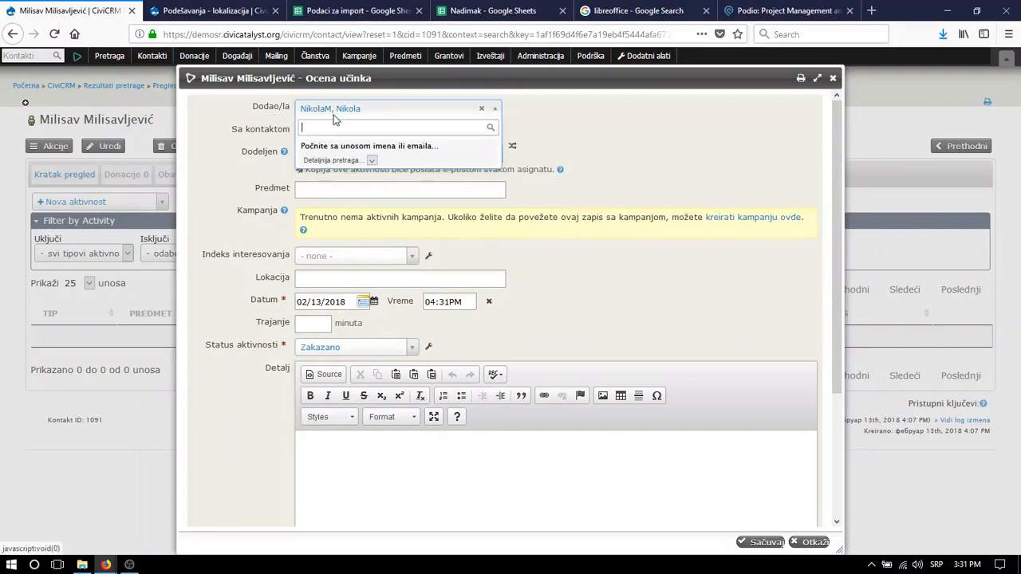
{"action": "left_click", "coordinate": [269, 153]}
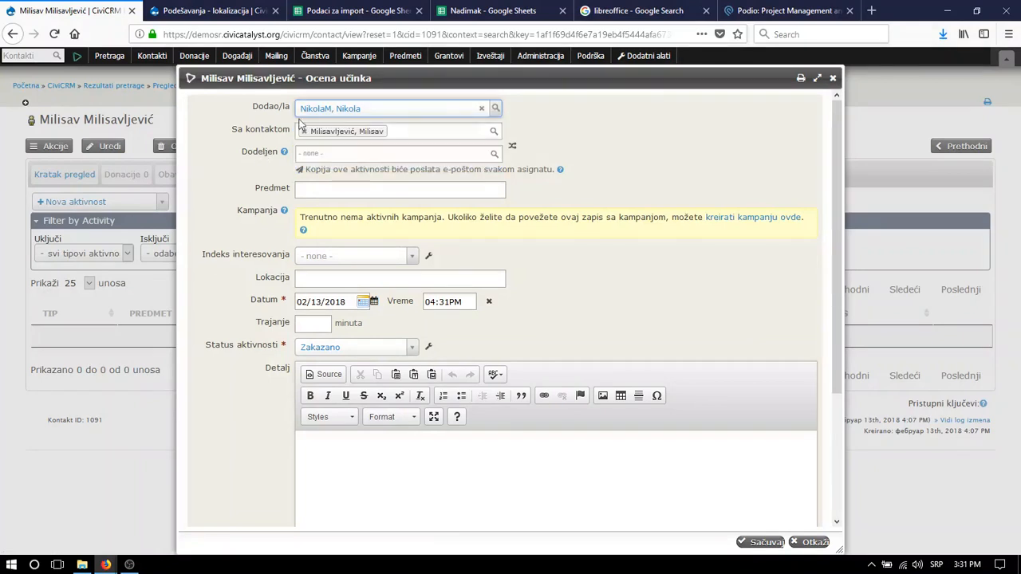
{"action": "left_click", "coordinate": [323, 114]}
{"action": "type", "text": "mark"}
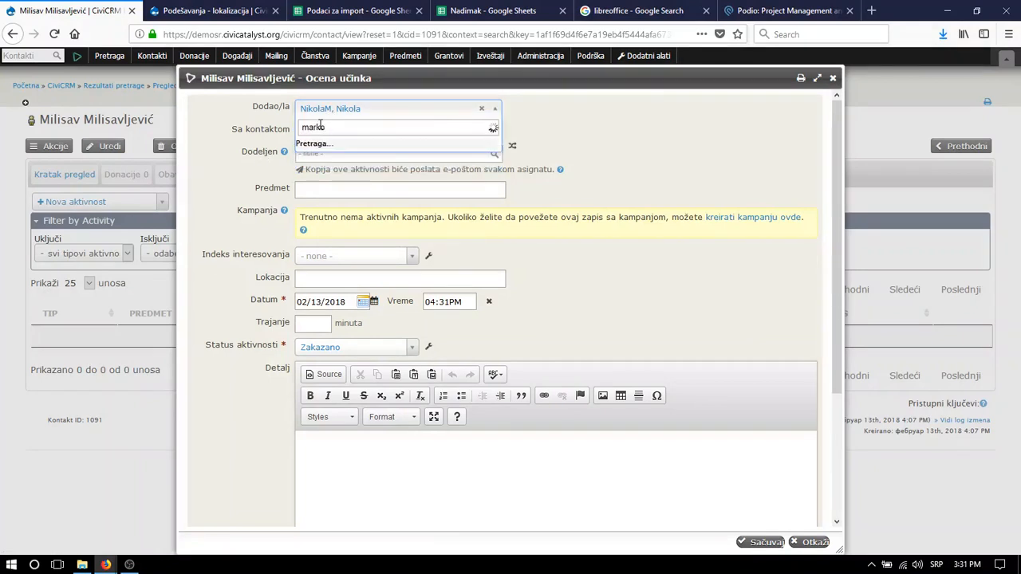
{"action": "type", "text": "o"}
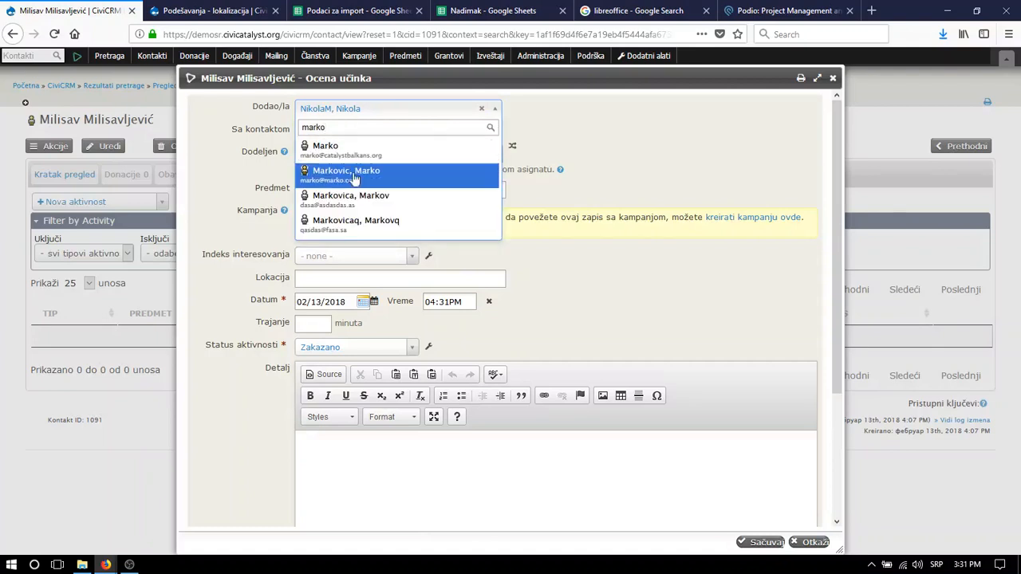
{"action": "left_click", "coordinate": [368, 158]}
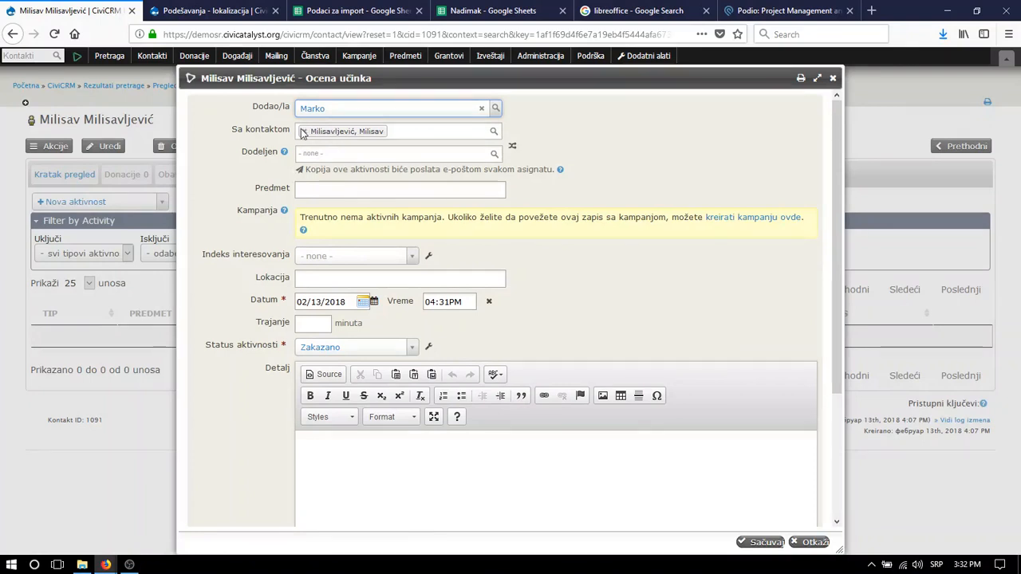
- Check the contact lookup and new-contact options offered for the Dodeljen field
{"action": "left_click", "coordinate": [348, 155]}
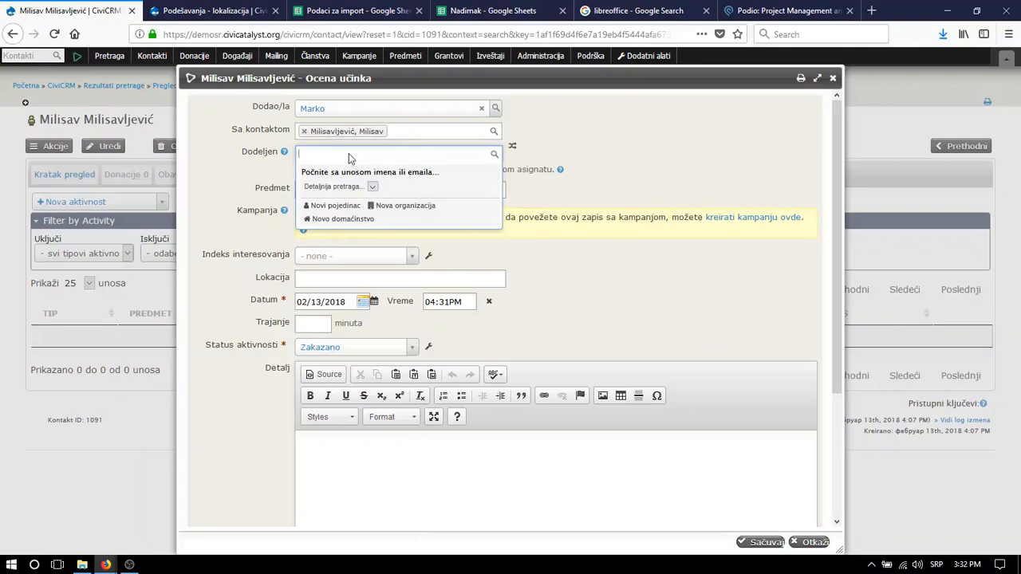
{"action": "left_click", "coordinate": [336, 160]}
{"action": "left_click", "coordinate": [332, 162]}
{"action": "left_click", "coordinate": [335, 159]}
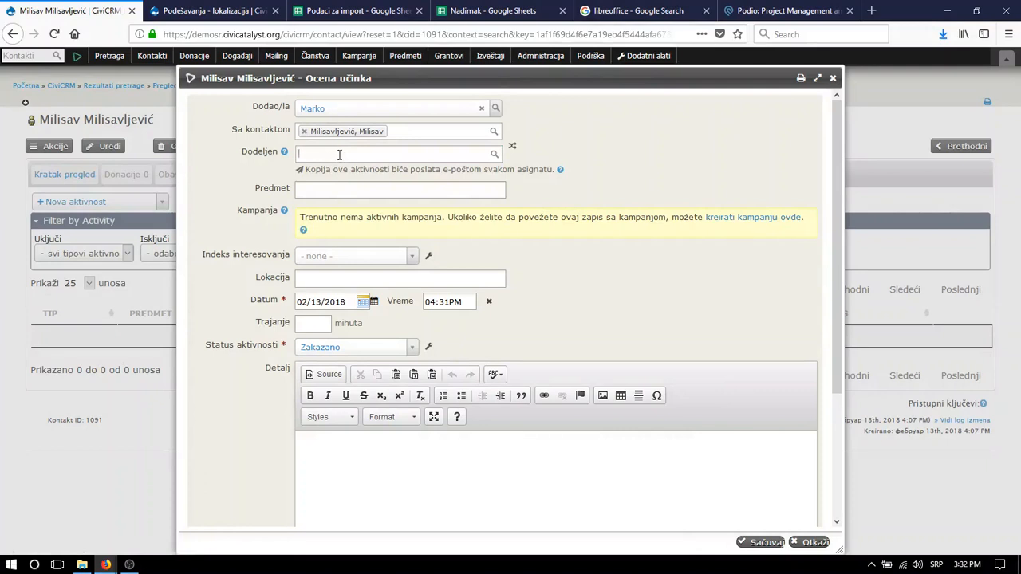
{"action": "left_click", "coordinate": [257, 162]}
{"action": "left_click", "coordinate": [314, 153]}
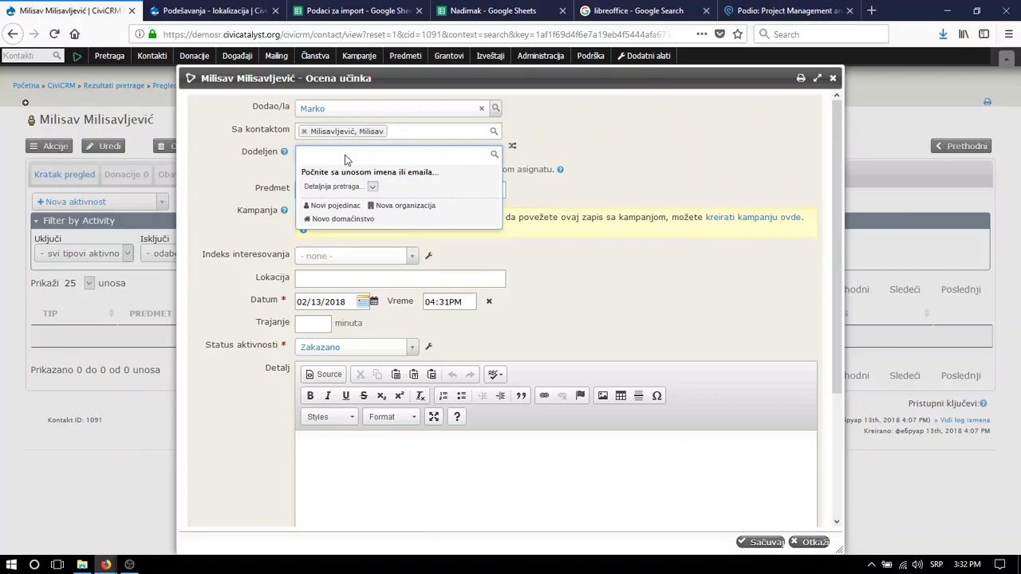
{"action": "left_click", "coordinate": [345, 158]}
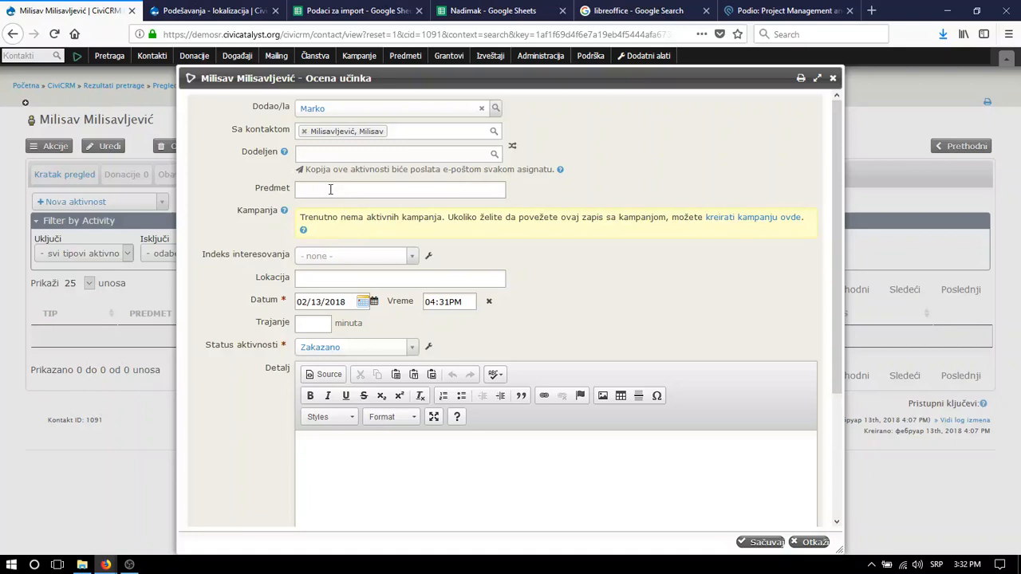
- Enter Q1 as the subject (Predmet) of the activity
{"action": "scroll", "coordinate": [330, 195], "scroll_direction": "down", "scroll_amount": 2}
{"action": "scroll", "coordinate": [331, 196], "scroll_direction": "up", "scroll_amount": 2}
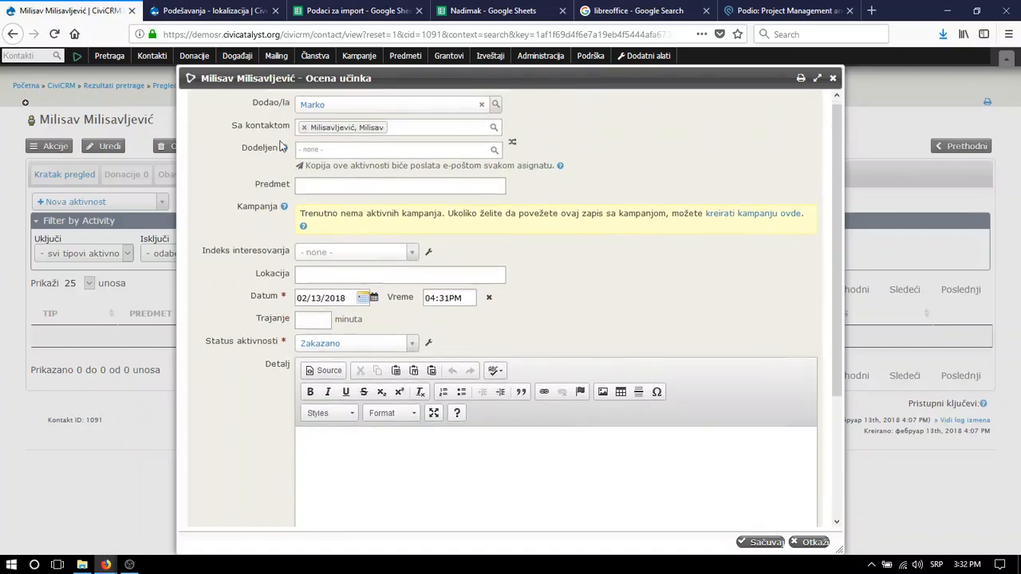
{"action": "left_click", "coordinate": [333, 186]}
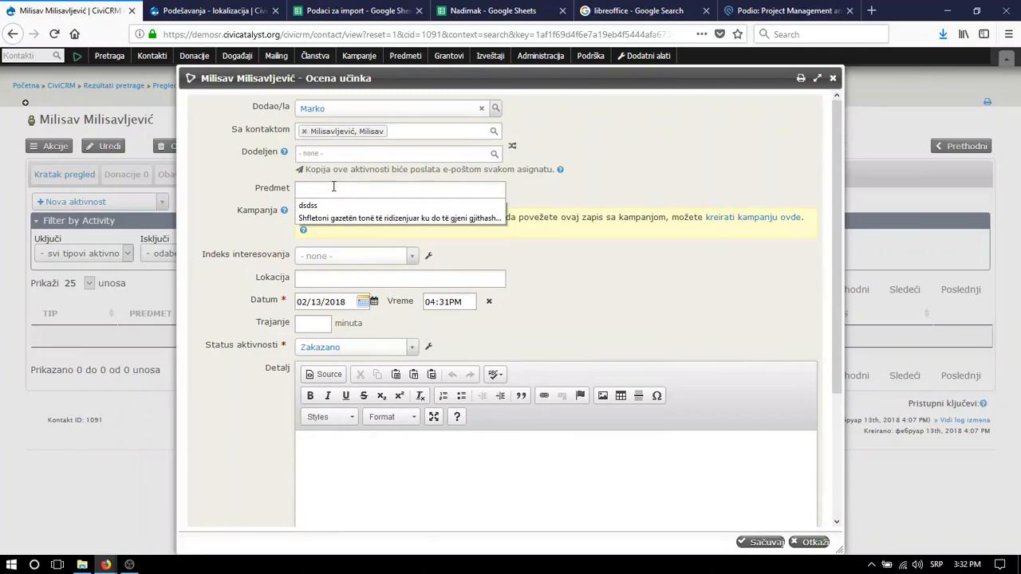
{"action": "type", "text": "Q1"}
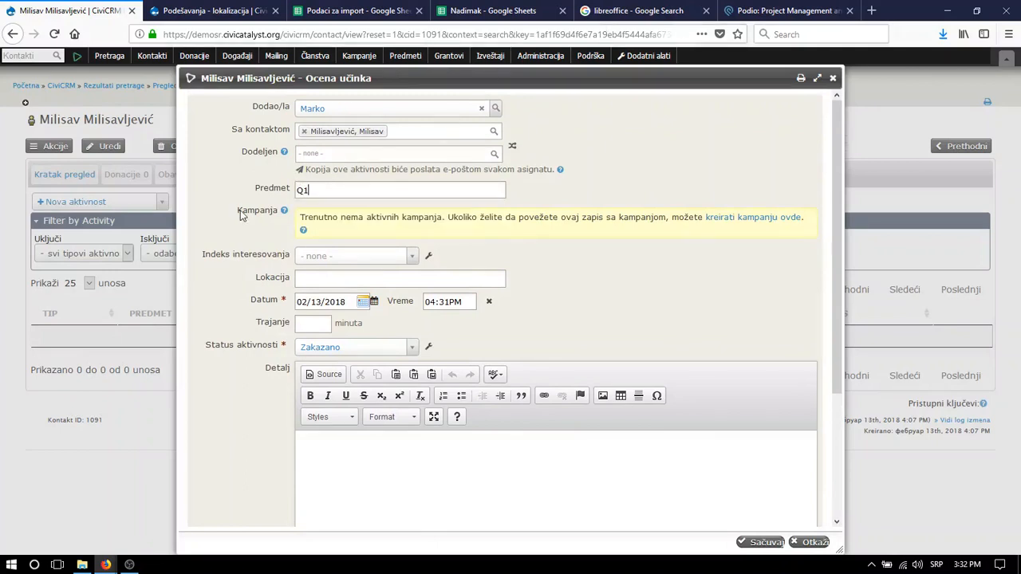
- Check the choices offered for Indeks interesovanja and look at the Lokacija field
{"action": "scroll", "coordinate": [243, 217], "scroll_direction": "down", "scroll_amount": 2}
{"action": "left_click", "coordinate": [323, 185]}
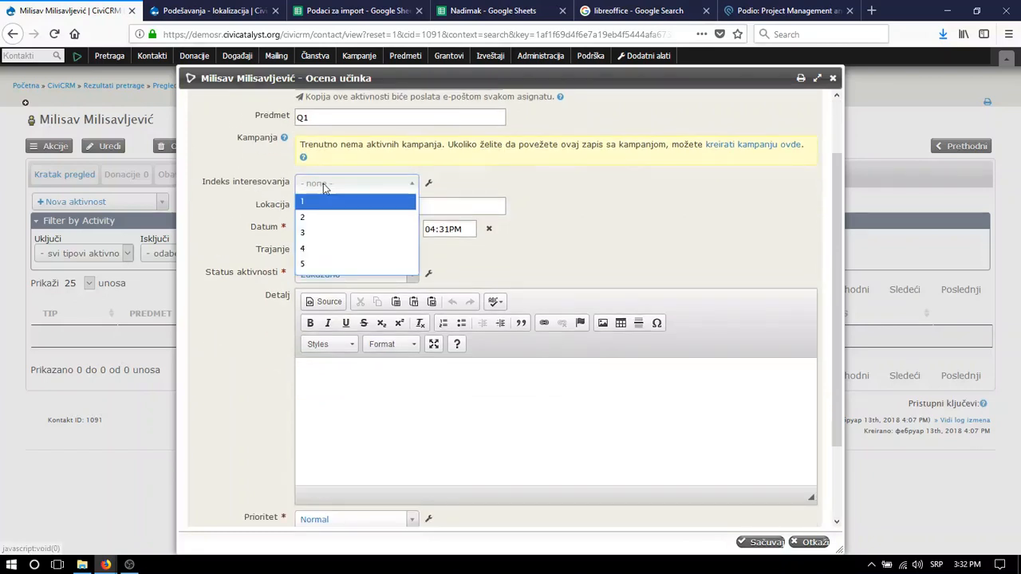
{"action": "left_click", "coordinate": [250, 217]}
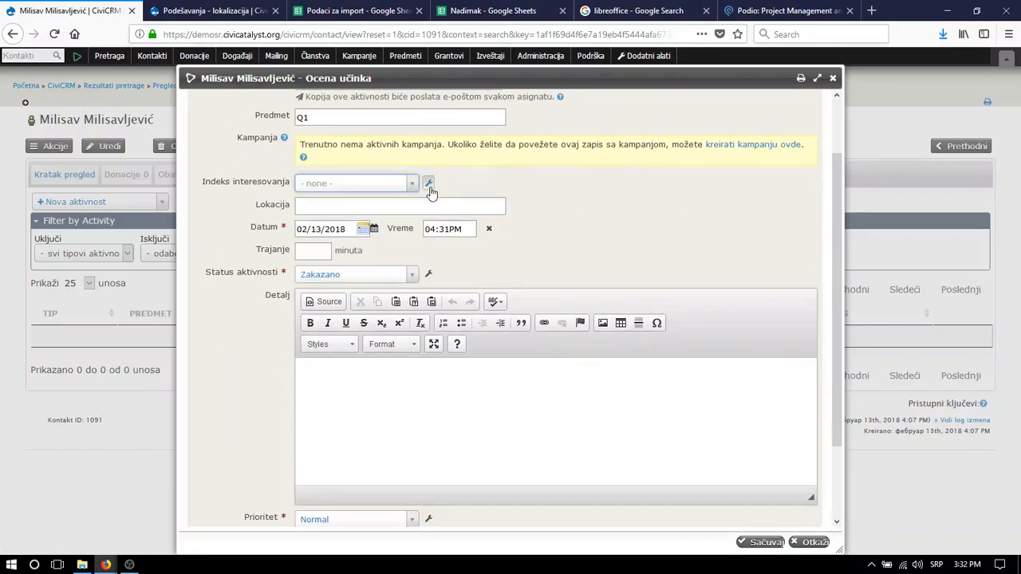
{"action": "left_click", "coordinate": [365, 187]}
{"action": "left_click", "coordinate": [375, 187]}
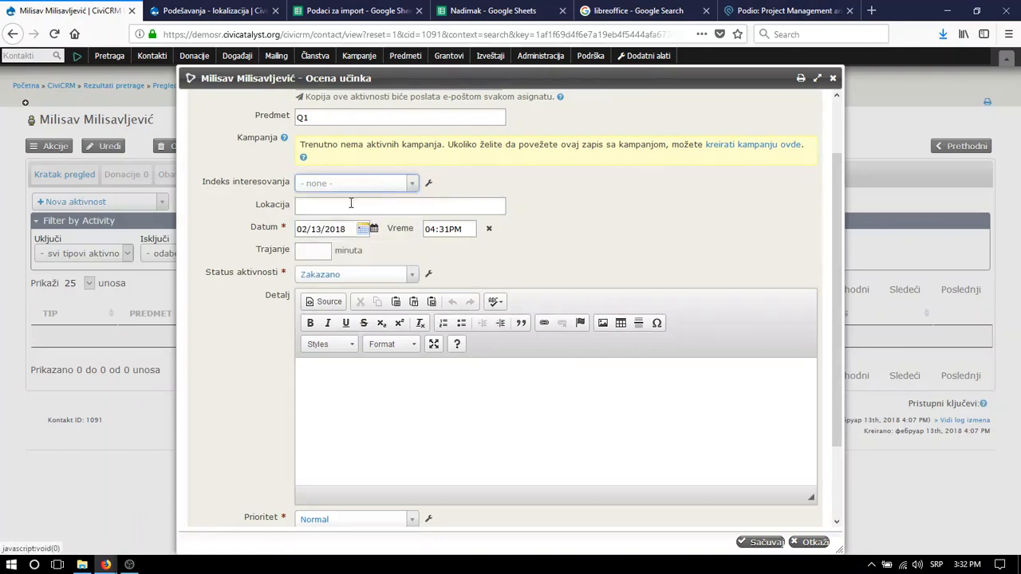
{"action": "left_click", "coordinate": [350, 205]}
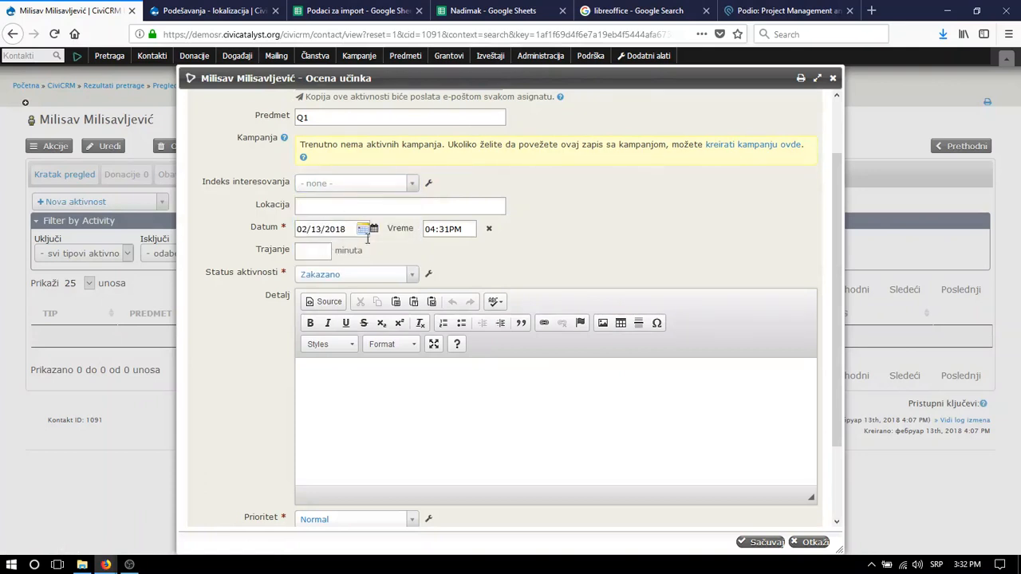
- Select Zakazano as the activity status and set the priority to Hitno
{"action": "left_click", "coordinate": [325, 275]}
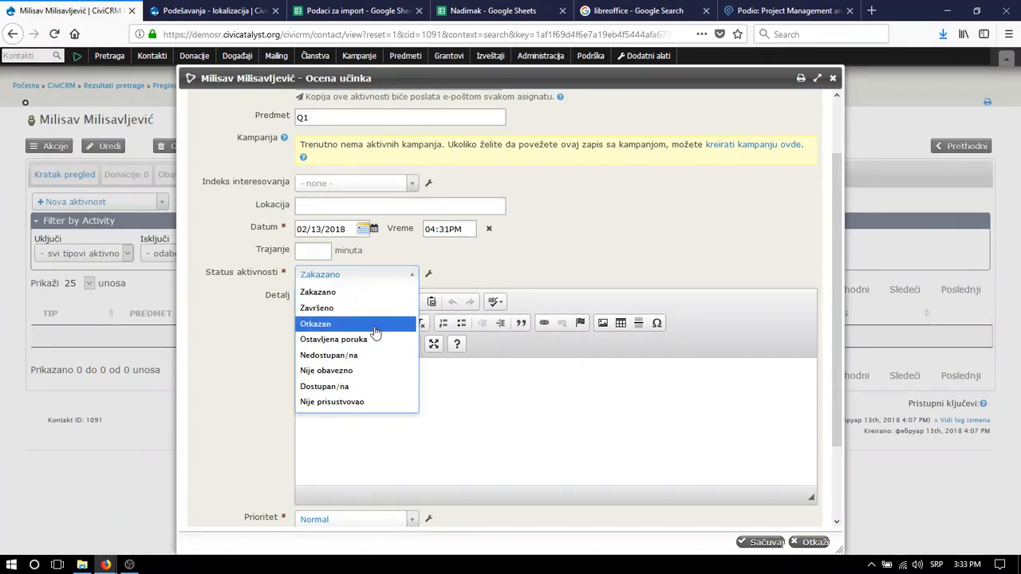
{"action": "left_click", "coordinate": [342, 295]}
{"action": "scroll", "coordinate": [263, 315], "scroll_direction": "down", "scroll_amount": 3}
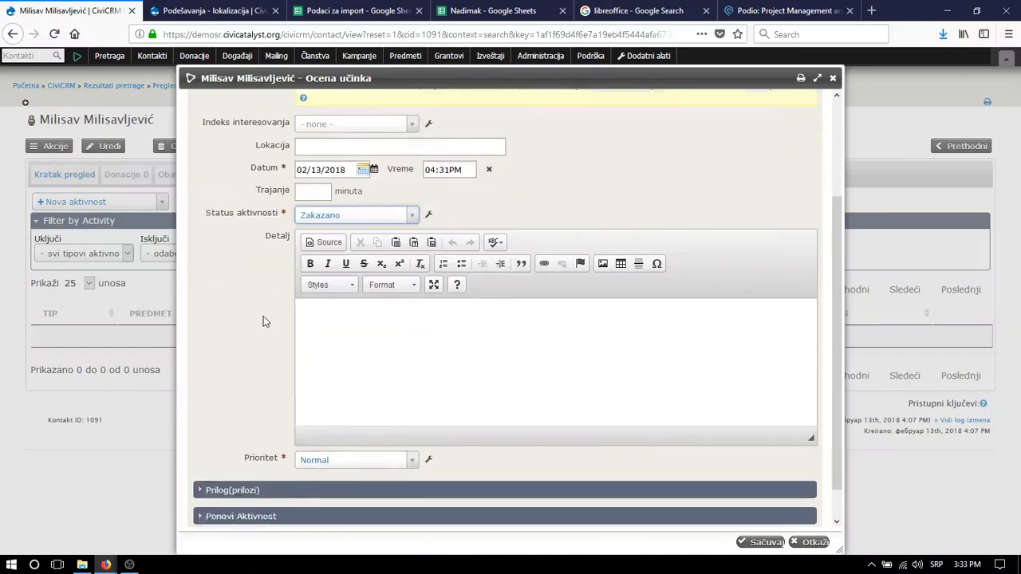
{"action": "scroll", "coordinate": [263, 316], "scroll_direction": "up", "scroll_amount": 3}
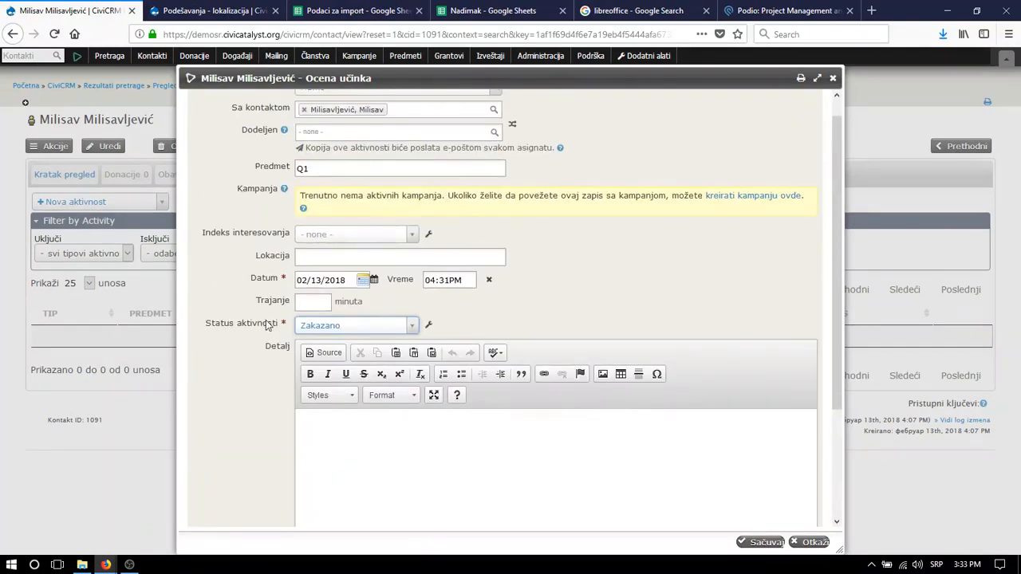
{"action": "scroll", "coordinate": [291, 313], "scroll_direction": "down", "scroll_amount": 3}
{"action": "left_click", "coordinate": [381, 287]}
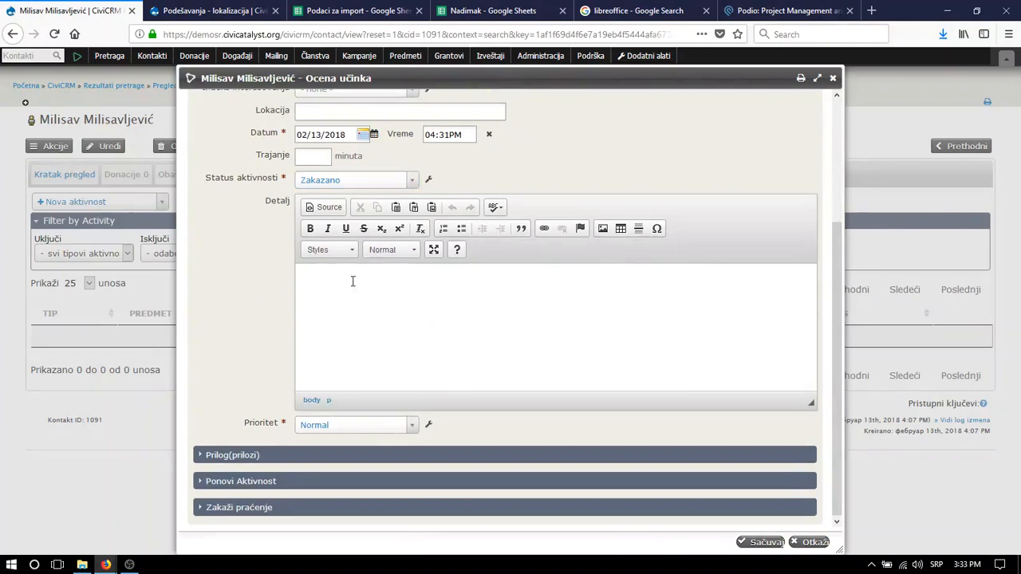
{"action": "left_click", "coordinate": [380, 427]}
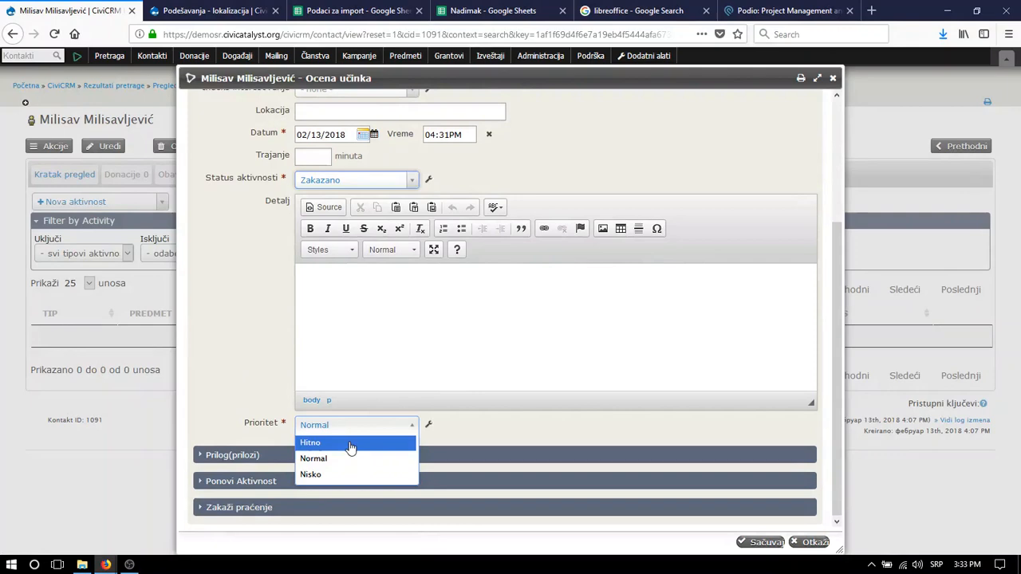
{"action": "left_click", "coordinate": [350, 445]}
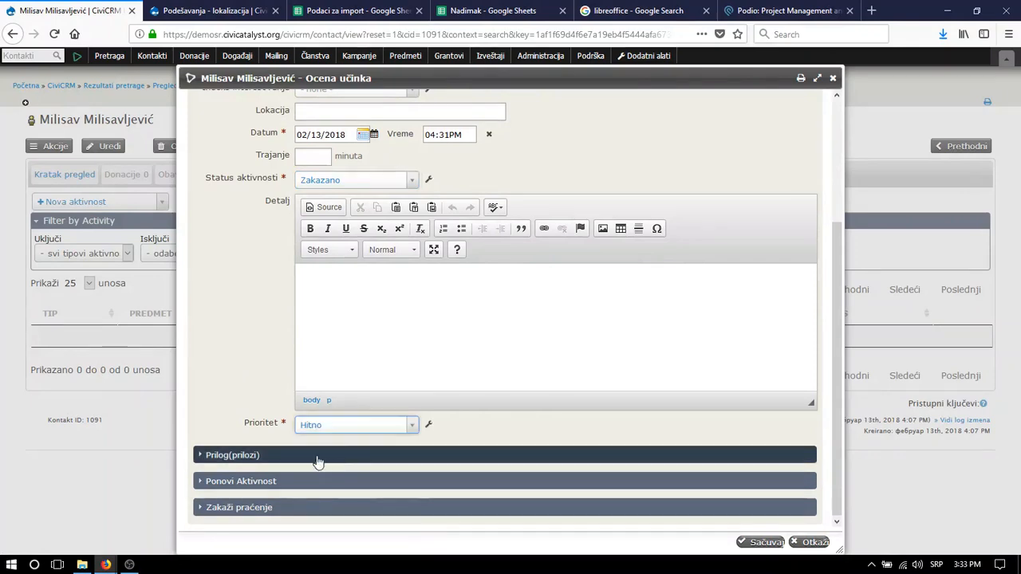
- Look over the attachment fields under Prilog(prilozi) and the recurrence settings under Ponovi Aktivnost
{"action": "left_click", "coordinate": [257, 454]}
{"action": "scroll", "coordinate": [272, 431], "scroll_direction": "down", "scroll_amount": 2}
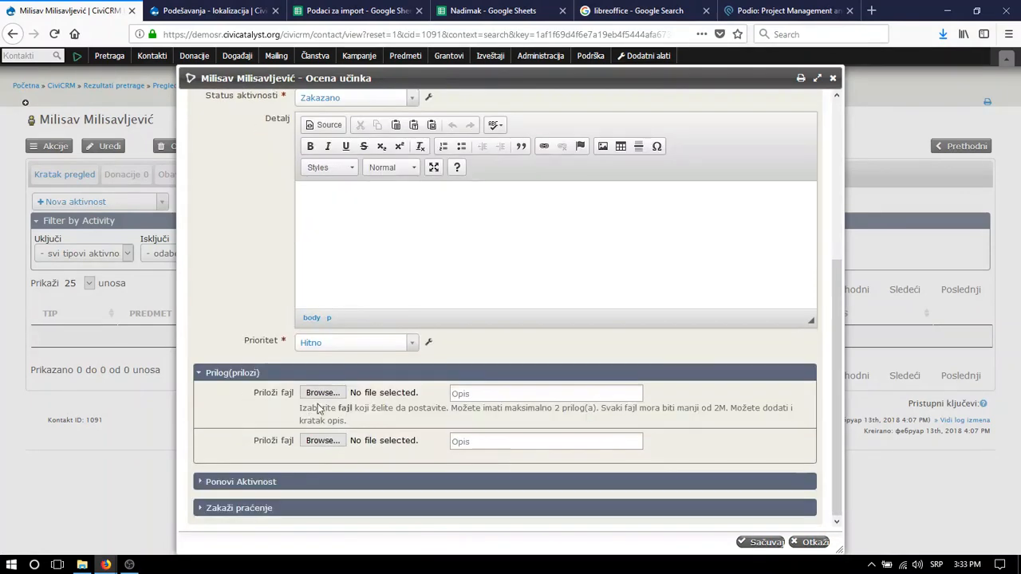
{"action": "left_click", "coordinate": [276, 374]}
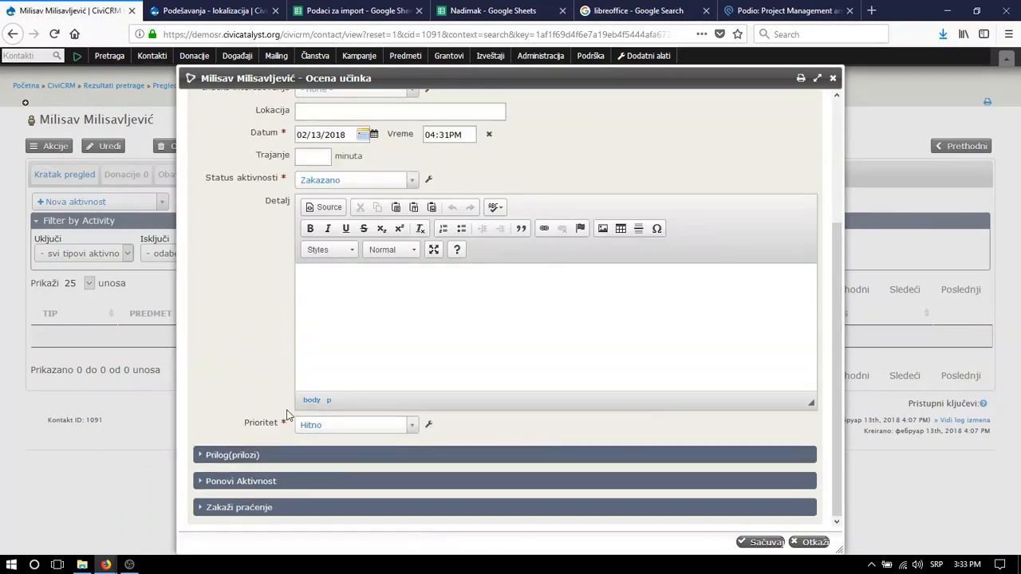
{"action": "left_click", "coordinate": [239, 481]}
{"action": "scroll", "coordinate": [344, 363], "scroll_direction": "down", "scroll_amount": 3}
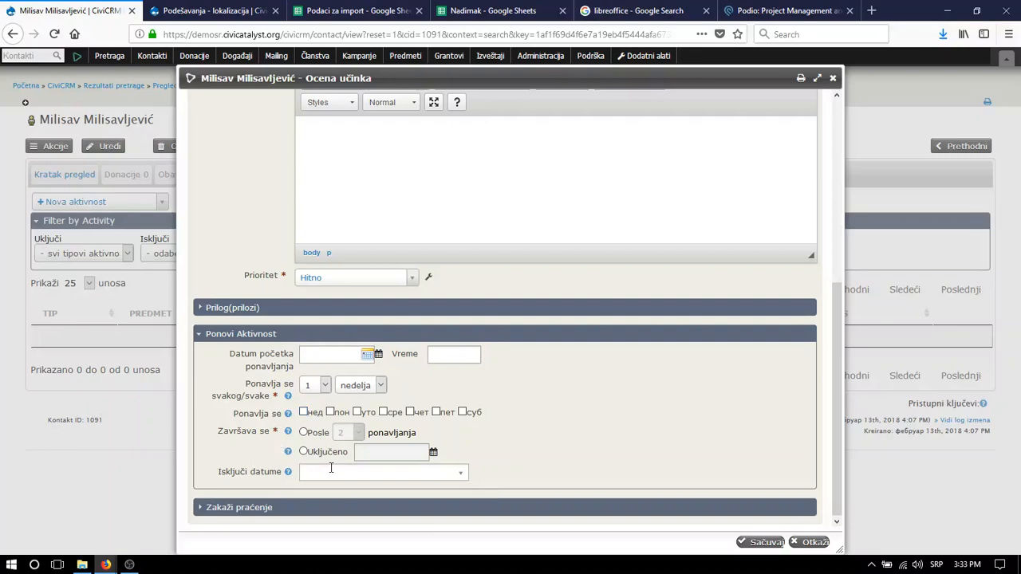
{"action": "left_click", "coordinate": [263, 334]}
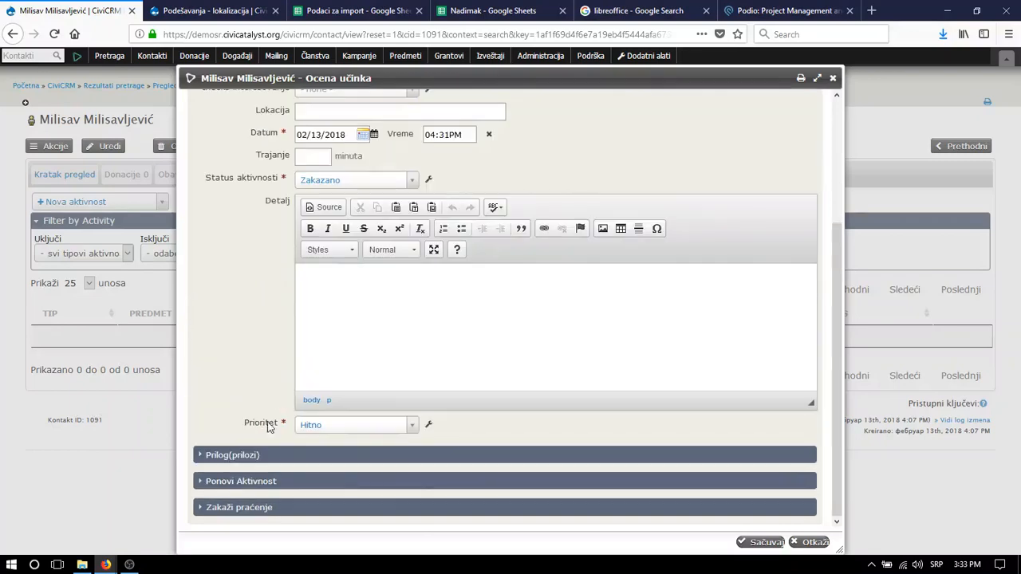
- Examine the follow-up activity fields and the choice of follow-up activity under Zakaži praćenje
{"action": "left_click", "coordinate": [249, 507]}
{"action": "scroll", "coordinate": [254, 431], "scroll_direction": "down", "scroll_amount": 2}
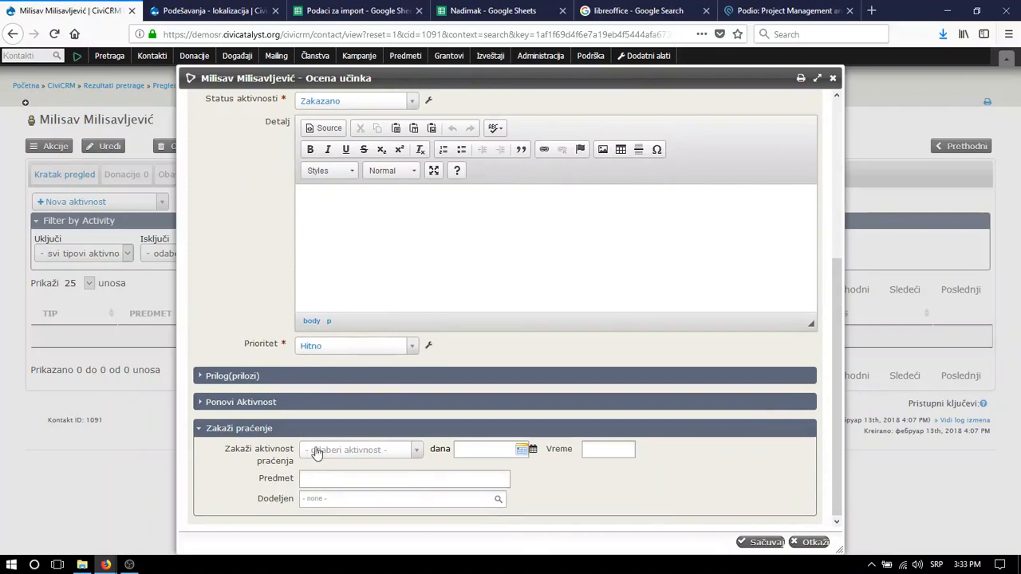
{"action": "left_click", "coordinate": [360, 450]}
{"action": "left_click", "coordinate": [453, 476]}
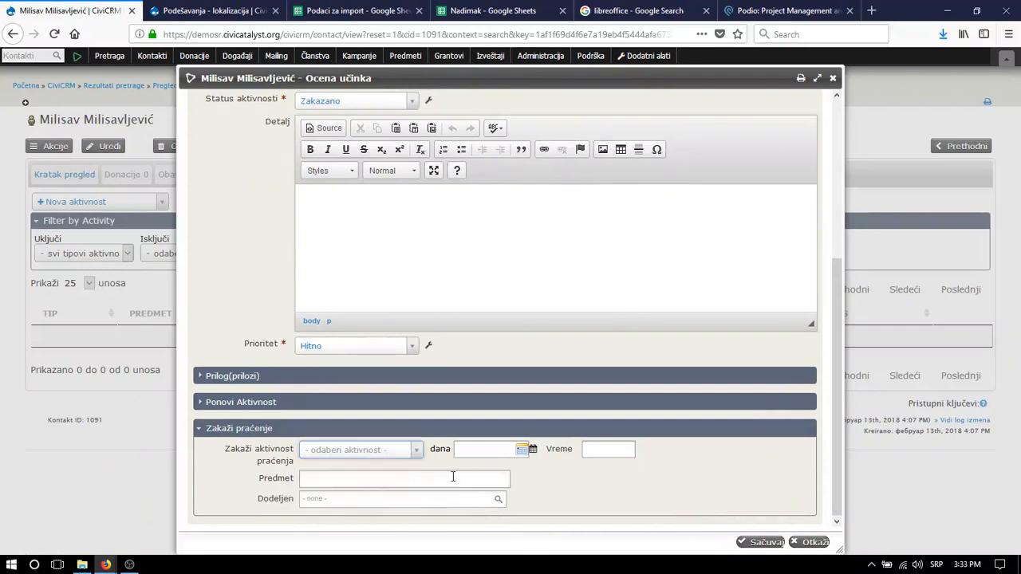
{"action": "left_click", "coordinate": [386, 456]}
{"action": "left_click", "coordinate": [465, 478]}
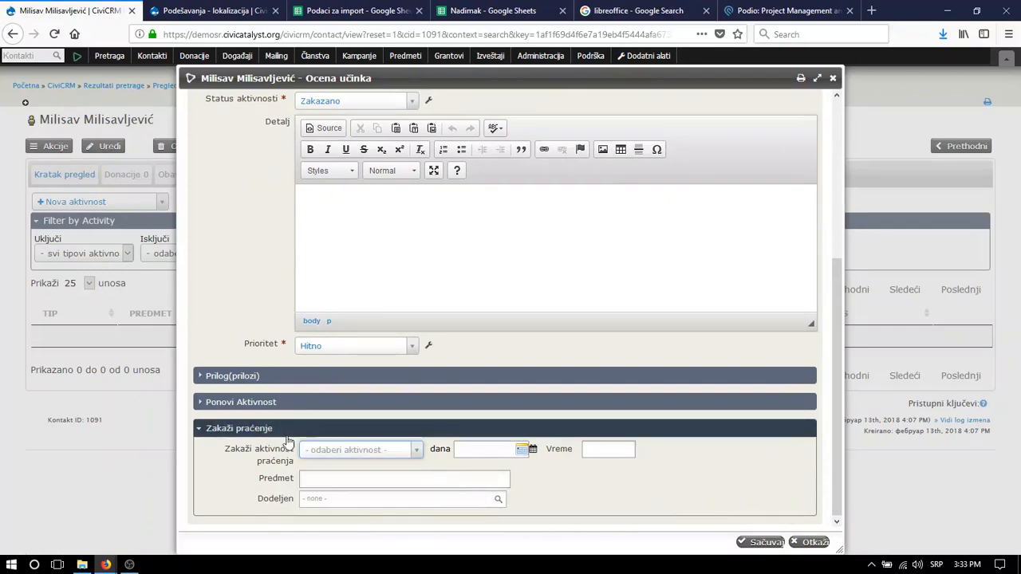
- Review the filled-in fields of the Ocena učinka activity form
{"action": "scroll", "coordinate": [273, 407], "scroll_direction": "up", "scroll_amount": 6}
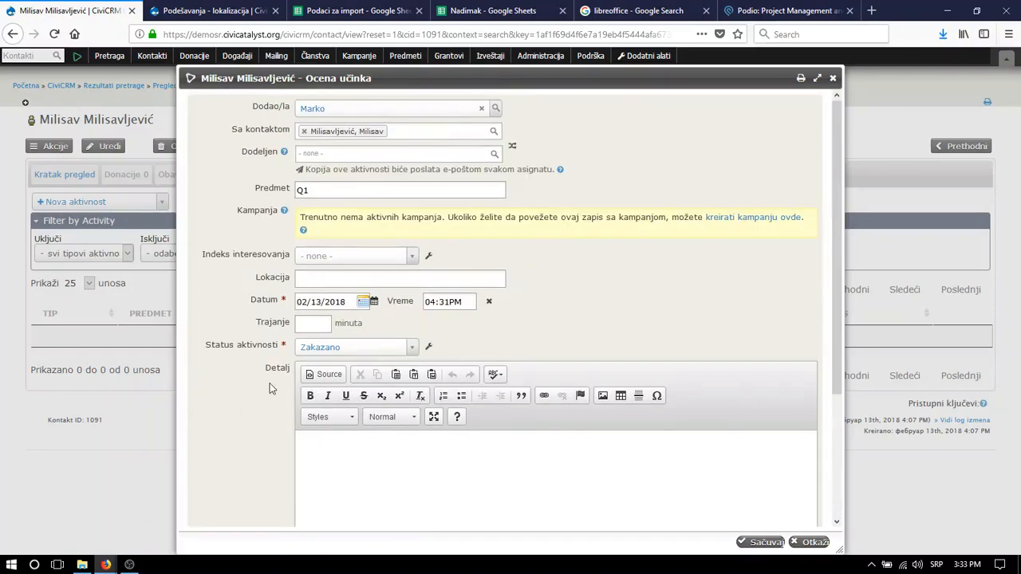
{"action": "scroll", "coordinate": [270, 383], "scroll_direction": "down", "scroll_amount": 4}
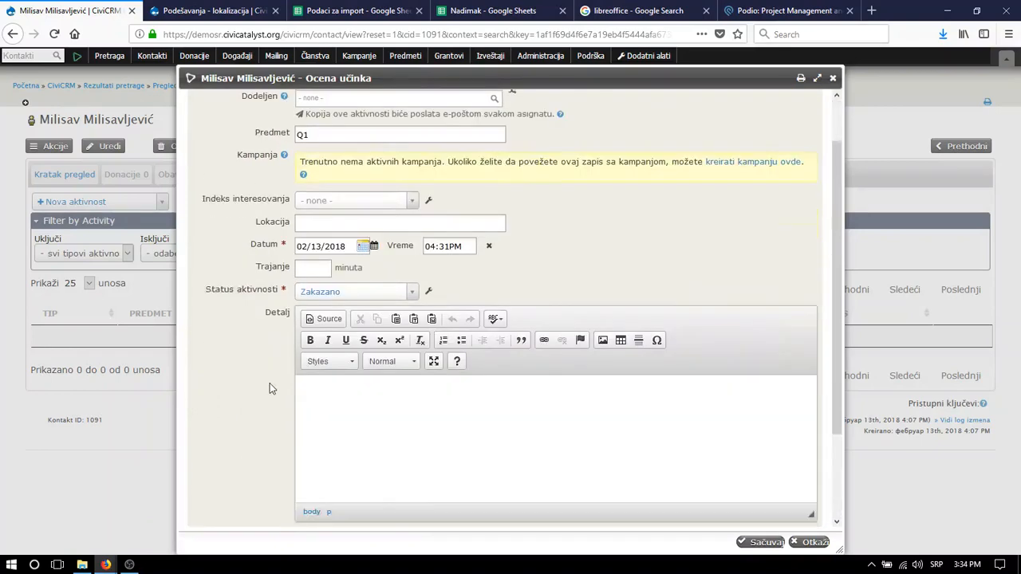
{"action": "scroll", "coordinate": [267, 359], "scroll_direction": "up", "scroll_amount": 4}
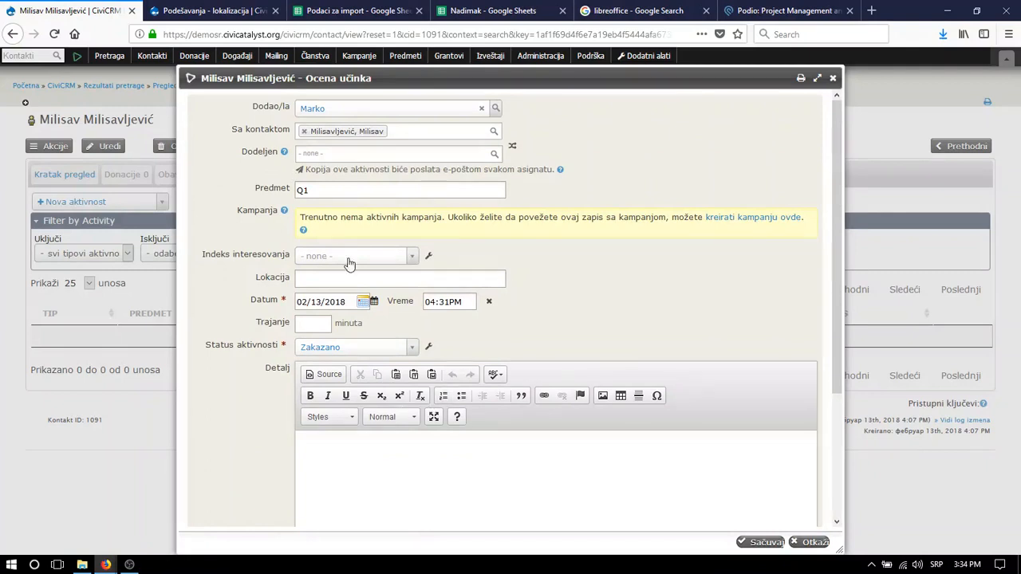
{"action": "scroll", "coordinate": [351, 267], "scroll_direction": "down", "scroll_amount": 2}
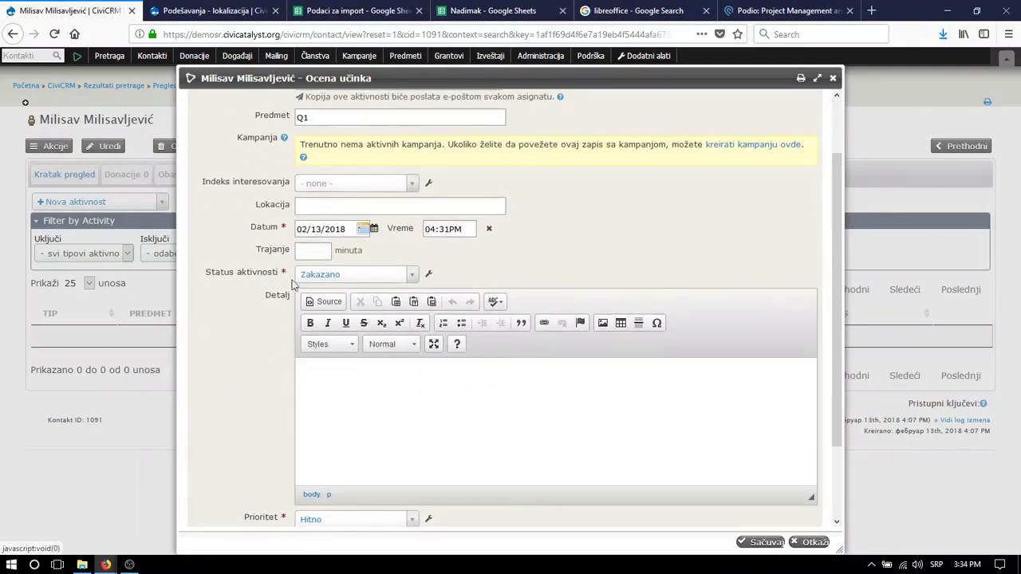
{"action": "scroll", "coordinate": [357, 470], "scroll_direction": "down", "scroll_amount": 2}
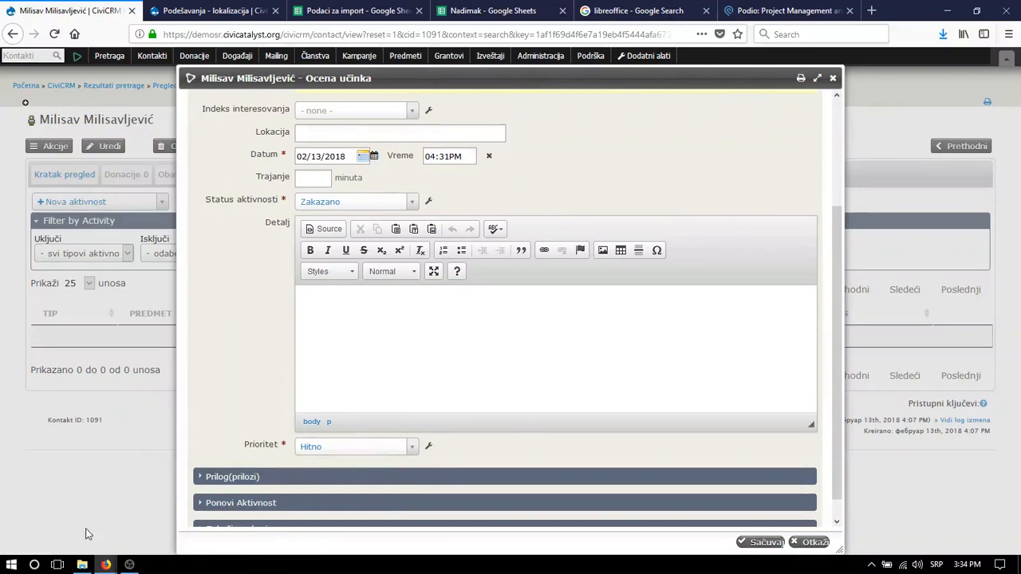
- Look over the Ocena učinka activity form once more and close it
{"action": "scroll", "coordinate": [236, 447], "scroll_direction": "down", "scroll_amount": 1}
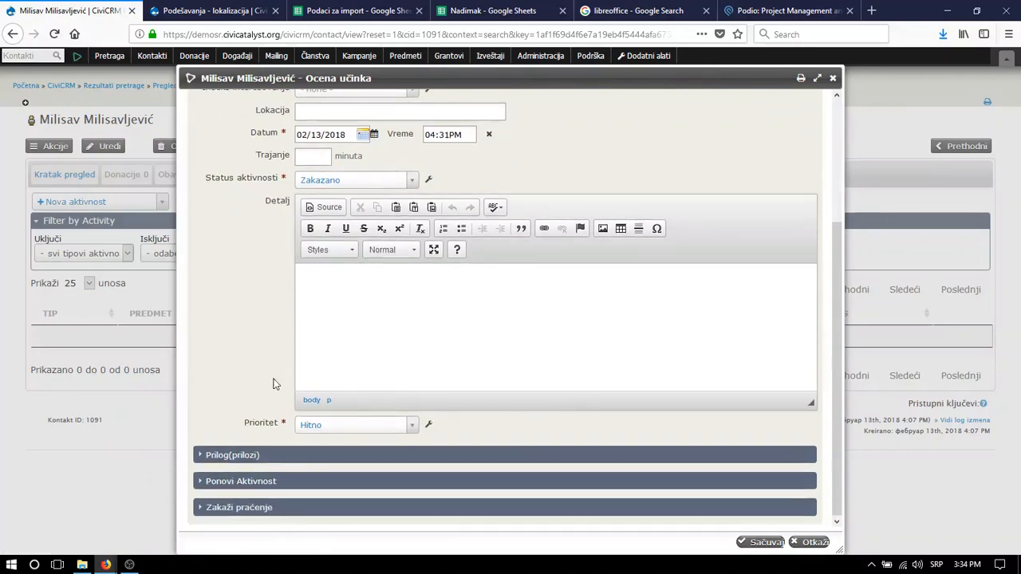
{"action": "scroll", "coordinate": [239, 391], "scroll_direction": "up", "scroll_amount": 4}
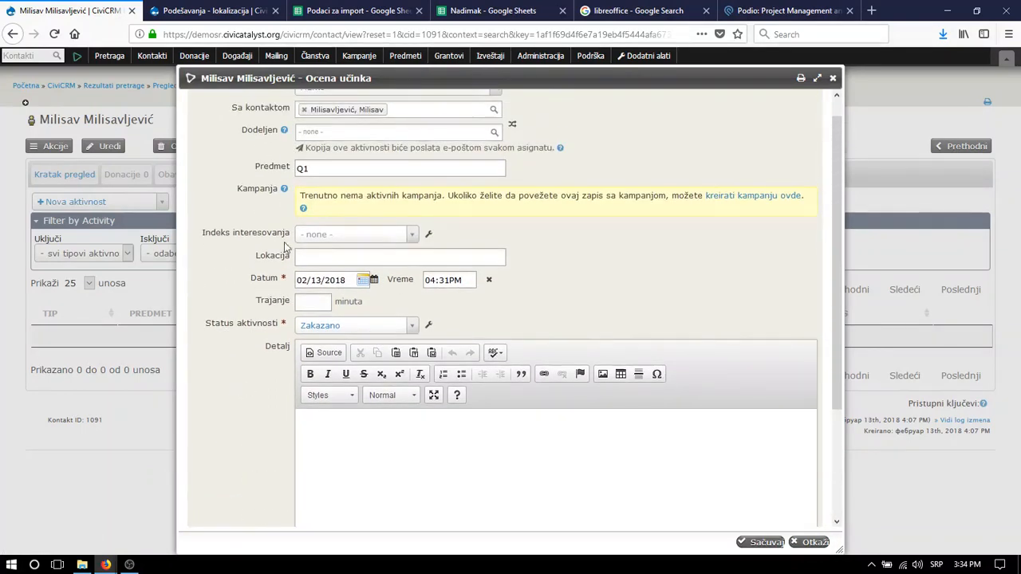
{"action": "scroll", "coordinate": [303, 255], "scroll_direction": "up", "scroll_amount": 1}
{"action": "scroll", "coordinate": [315, 276], "scroll_direction": "down", "scroll_amount": 5}
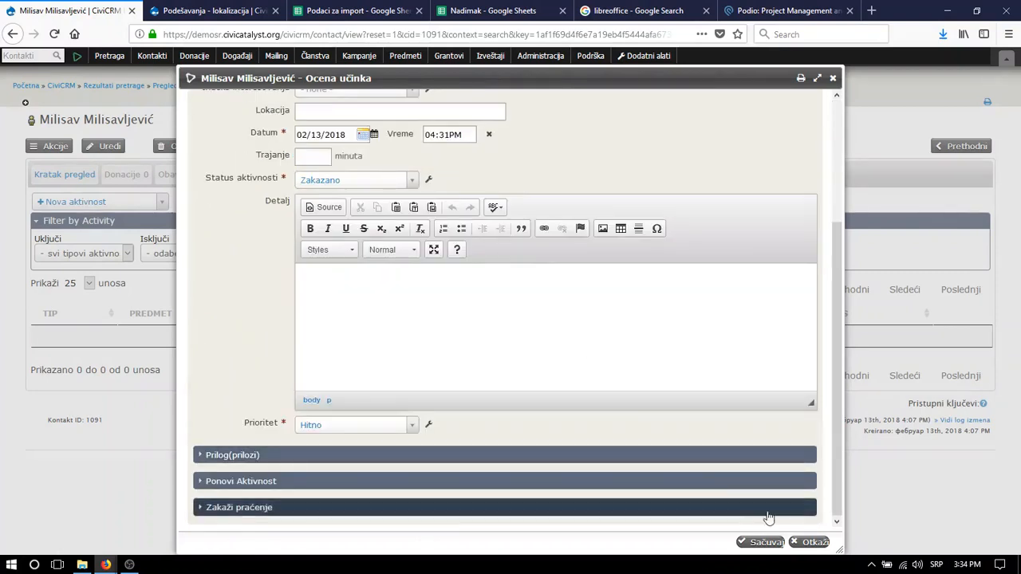
{"action": "left_click", "coordinate": [761, 544]}
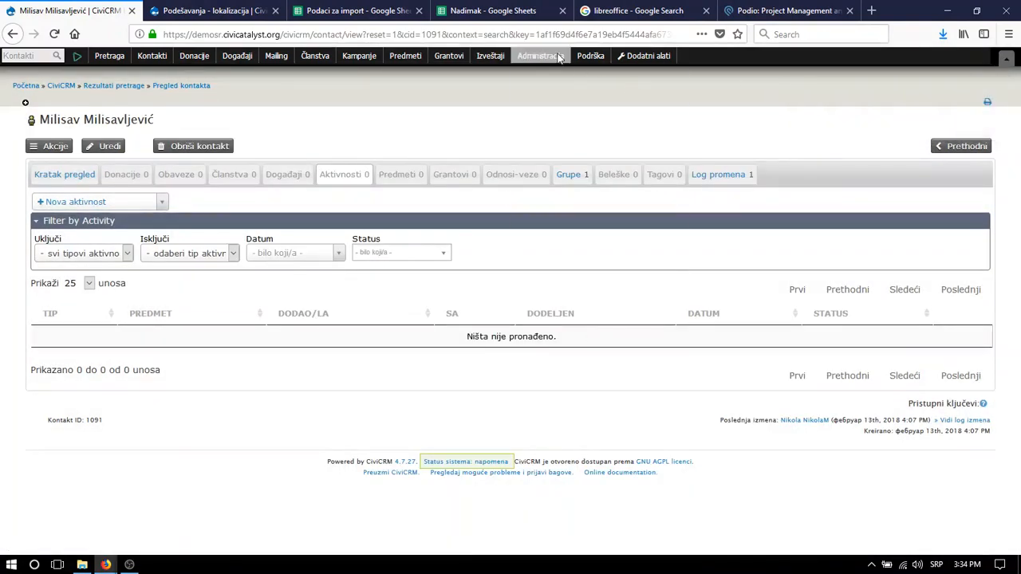
- Start a new set of custom fields and name it Ocene
{"action": "mouse_move", "coordinate": [560, 58]}
{"action": "mouse_move", "coordinate": [564, 91]}
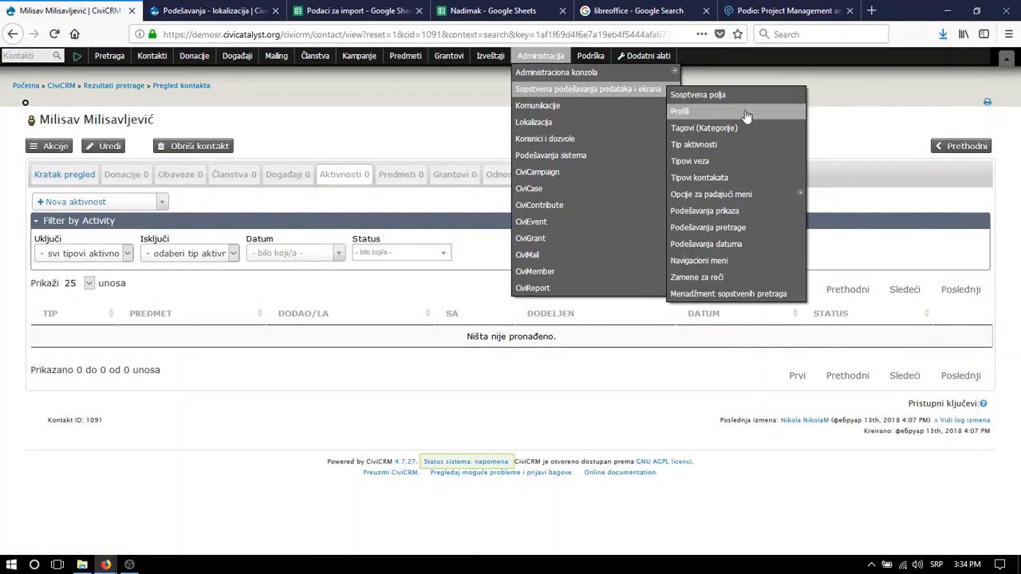
{"action": "mouse_move", "coordinate": [736, 193]}
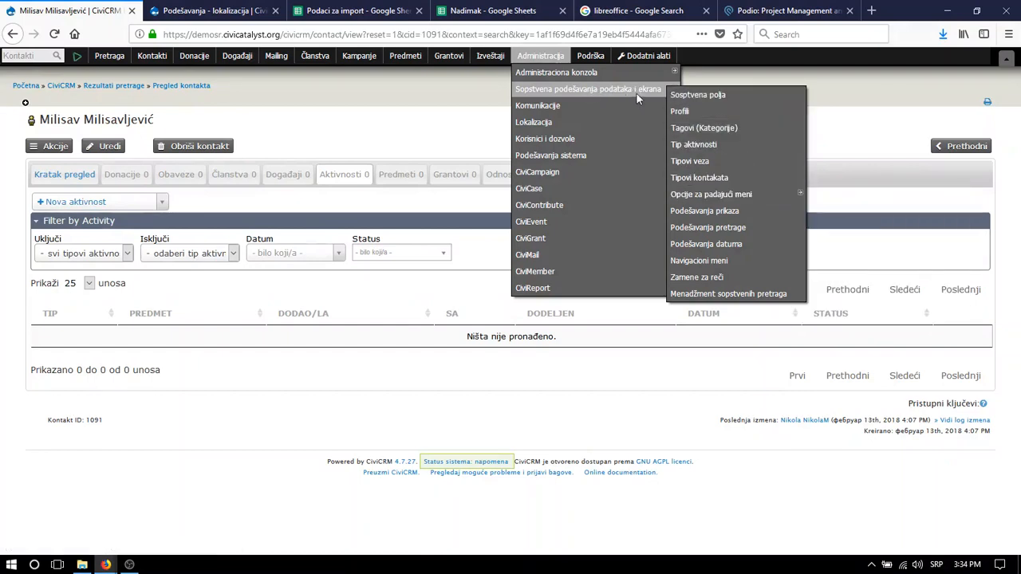
{"action": "left_click", "coordinate": [707, 97]}
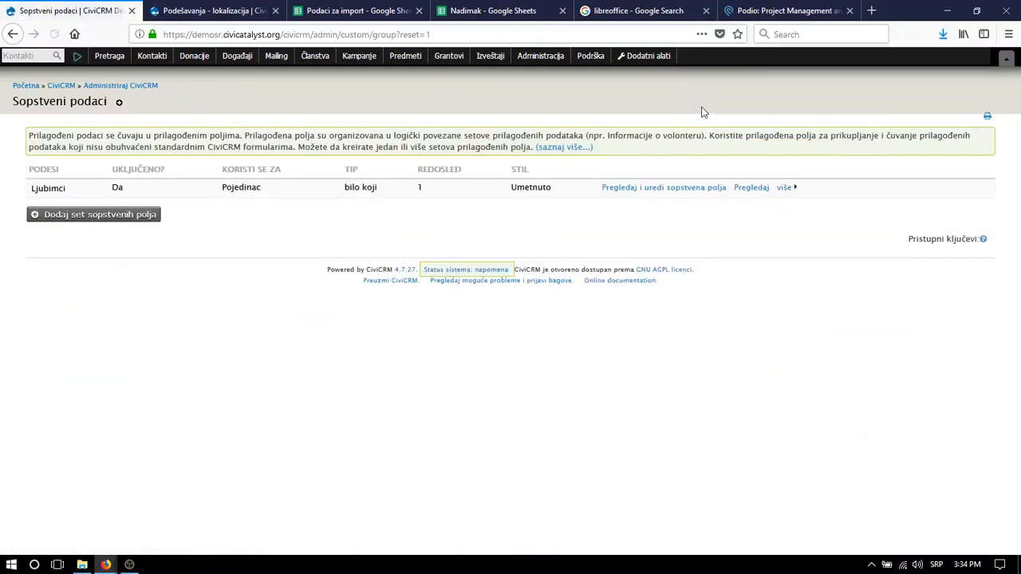
{"action": "left_click", "coordinate": [151, 217]}
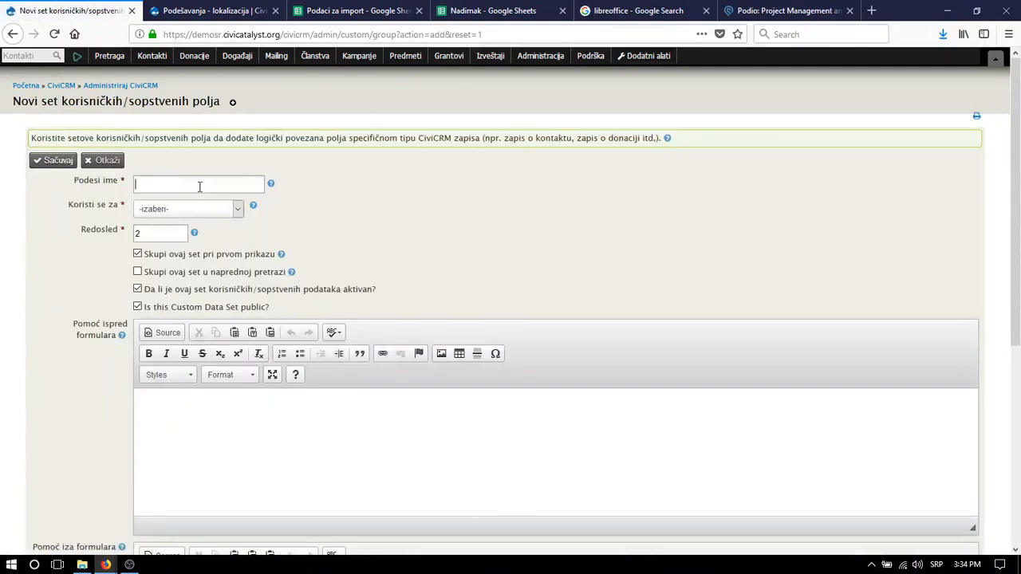
{"action": "left_click", "coordinate": [199, 187]}
{"action": "type", "text": "Ocene"}
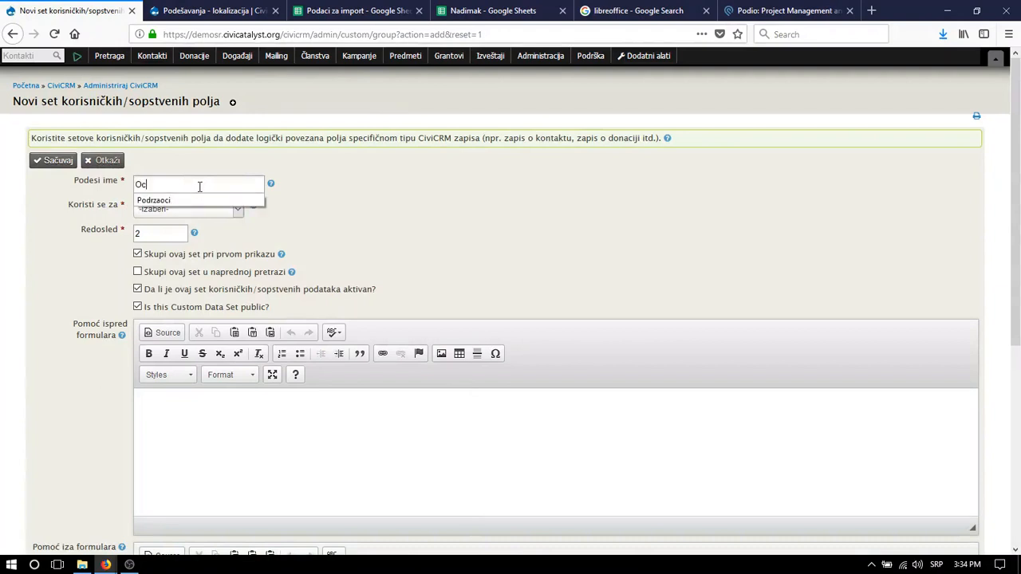
- Make the Ocene set apply to Aktivnosti of the type Ocena učinka
{"action": "left_click", "coordinate": [153, 209]}
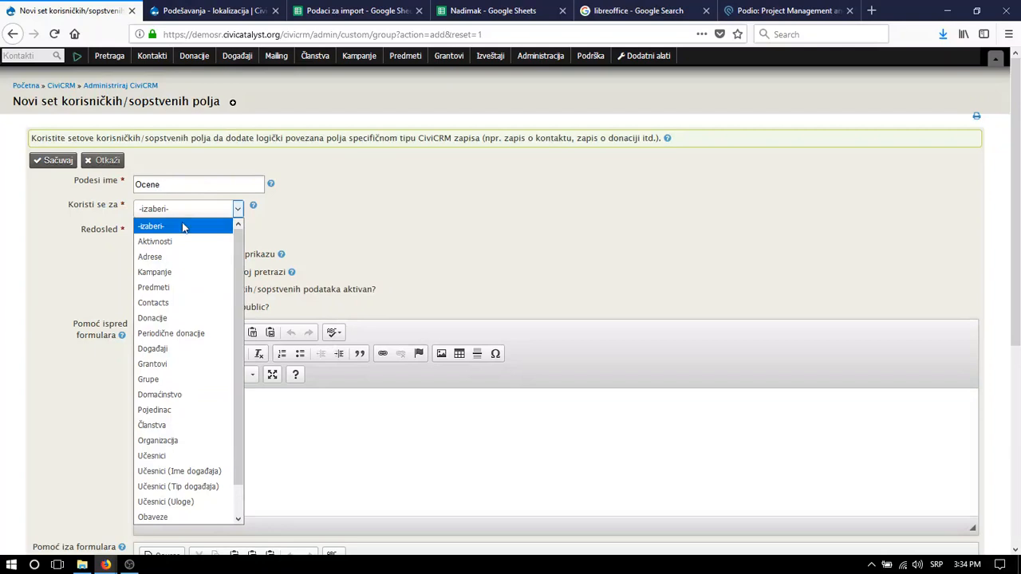
{"action": "left_click", "coordinate": [186, 241]}
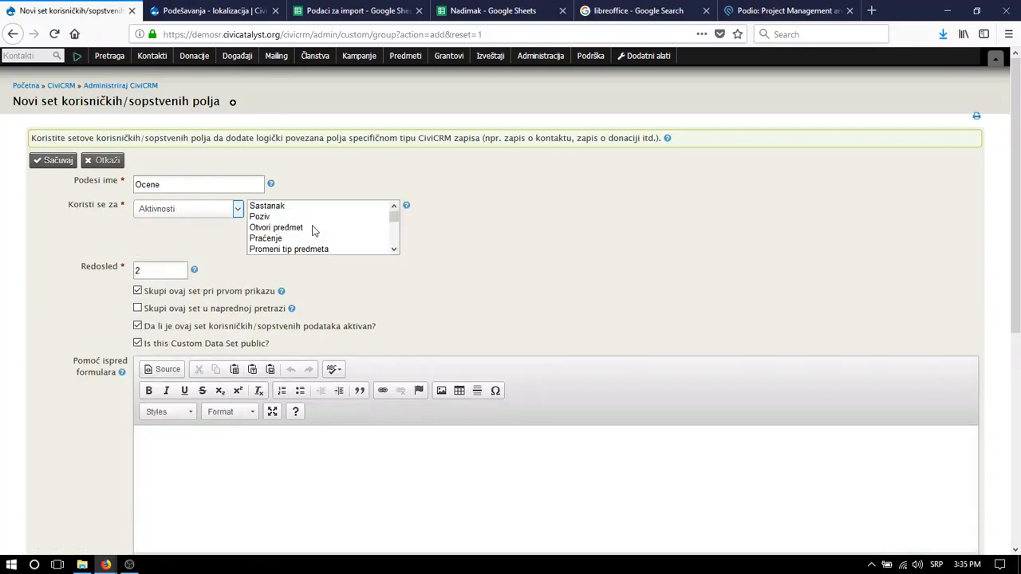
{"action": "scroll", "coordinate": [312, 238], "scroll_direction": "down", "scroll_amount": 2}
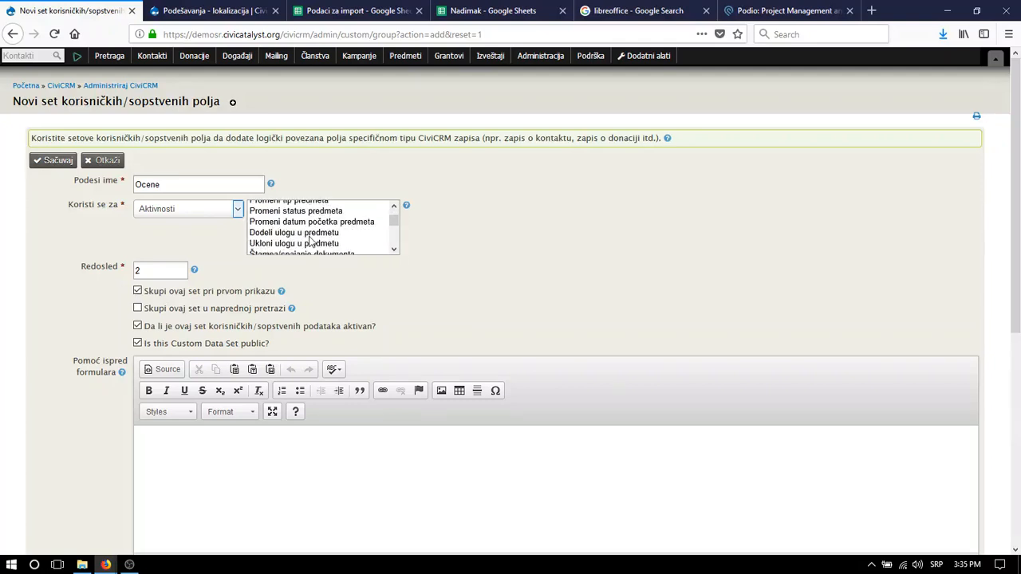
{"action": "scroll", "coordinate": [310, 242], "scroll_direction": "down", "scroll_amount": 2}
{"action": "scroll", "coordinate": [306, 243], "scroll_direction": "down", "scroll_amount": 5}
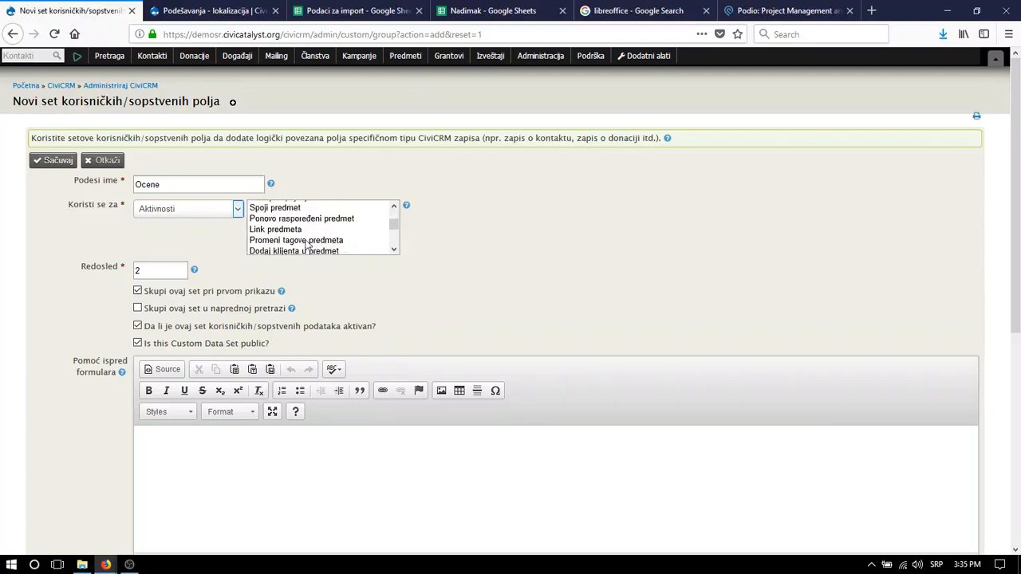
{"action": "scroll", "coordinate": [308, 232], "scroll_direction": "down", "scroll_amount": 3}
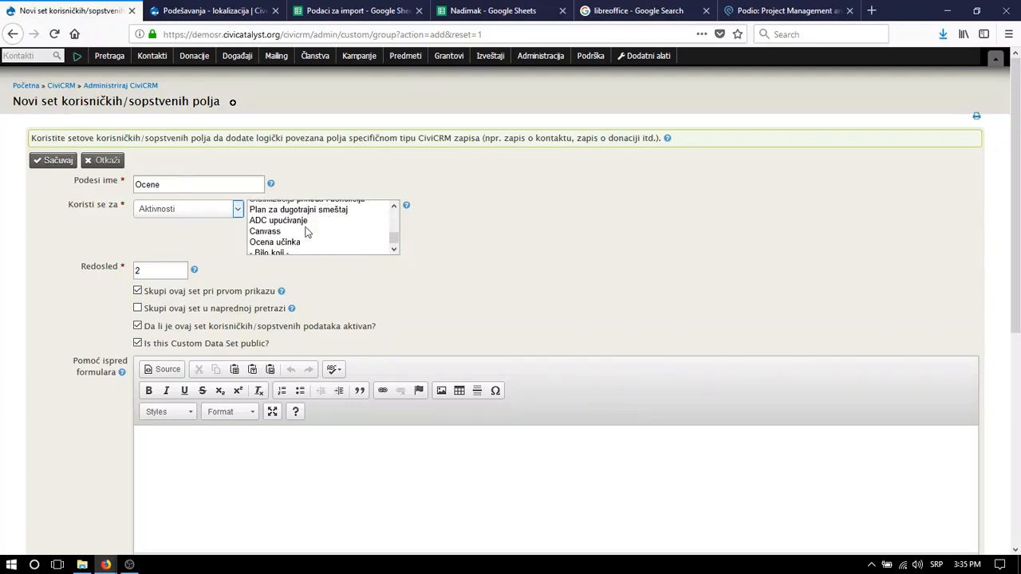
{"action": "left_click", "coordinate": [307, 238]}
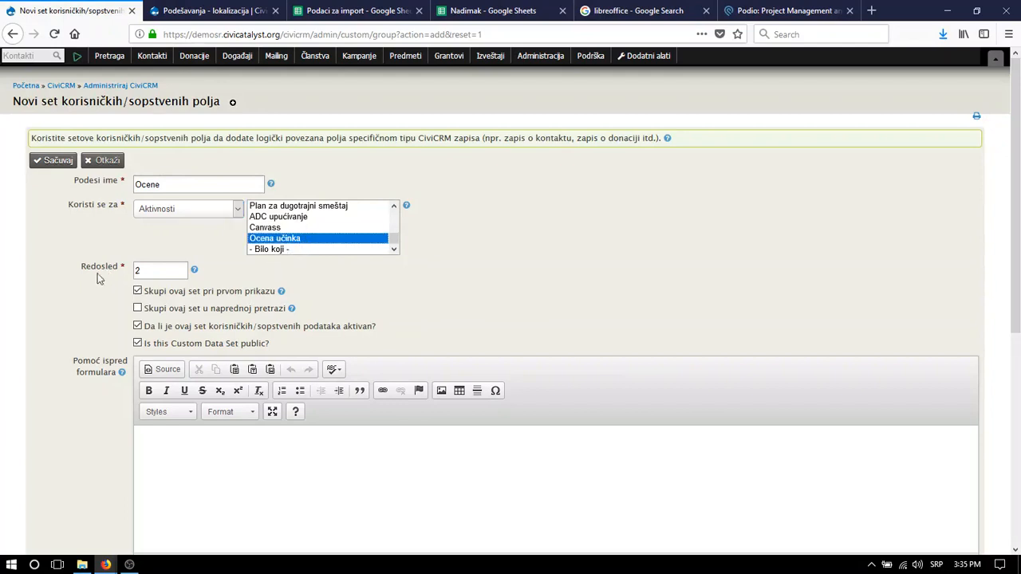
{"action": "left_click", "coordinate": [200, 185]}
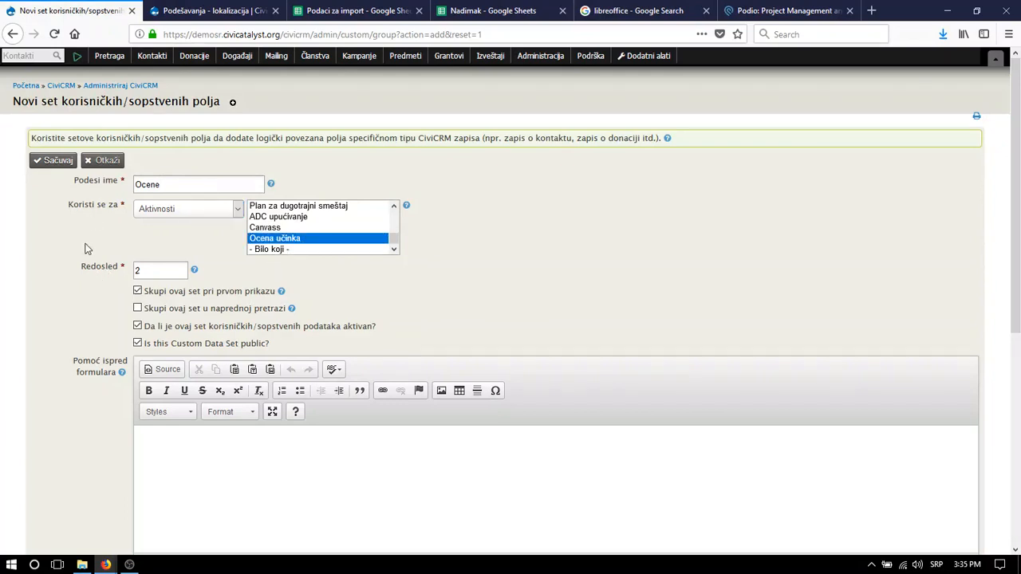
- Set the display order (Redosled) of the Ocene field set to 1
{"action": "scroll", "coordinate": [88, 244], "scroll_direction": "down", "scroll_amount": 3}
{"action": "double_click", "coordinate": [159, 126]}
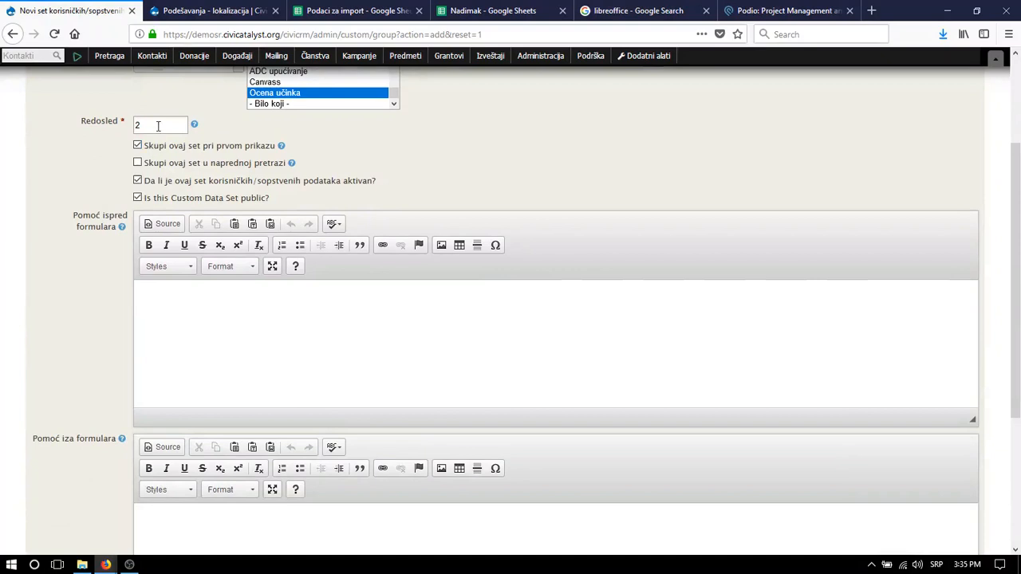
{"action": "type", "text": "1"}
{"action": "left_click", "coordinate": [35, 178]}
{"action": "scroll", "coordinate": [109, 196], "scroll_direction": "up", "scroll_amount": 2}
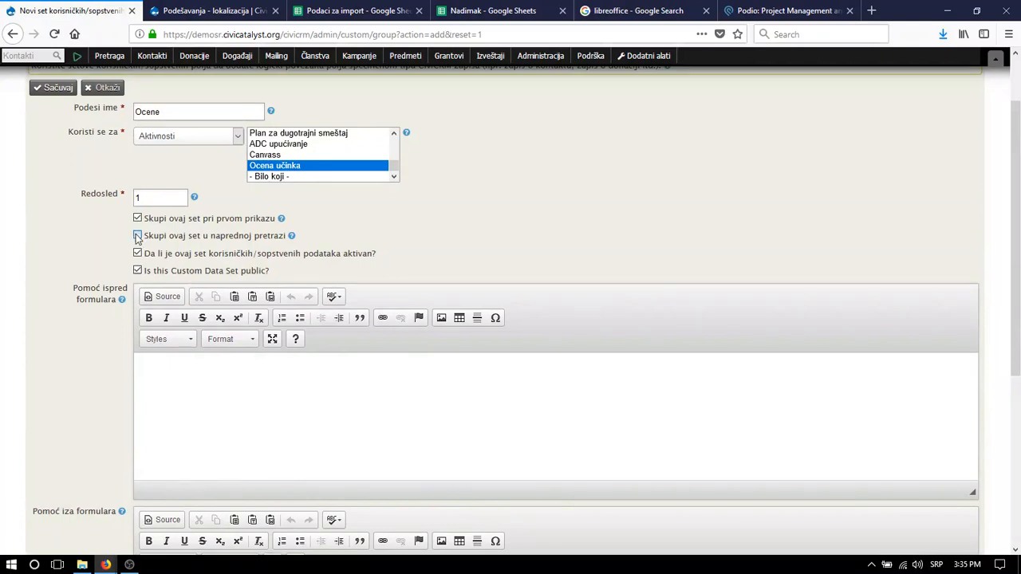
- Enable collapsing the Ocene set in advanced search and save the set
{"action": "left_click", "coordinate": [137, 237]}
{"action": "scroll", "coordinate": [215, 295], "scroll_direction": "down", "scroll_amount": 3}
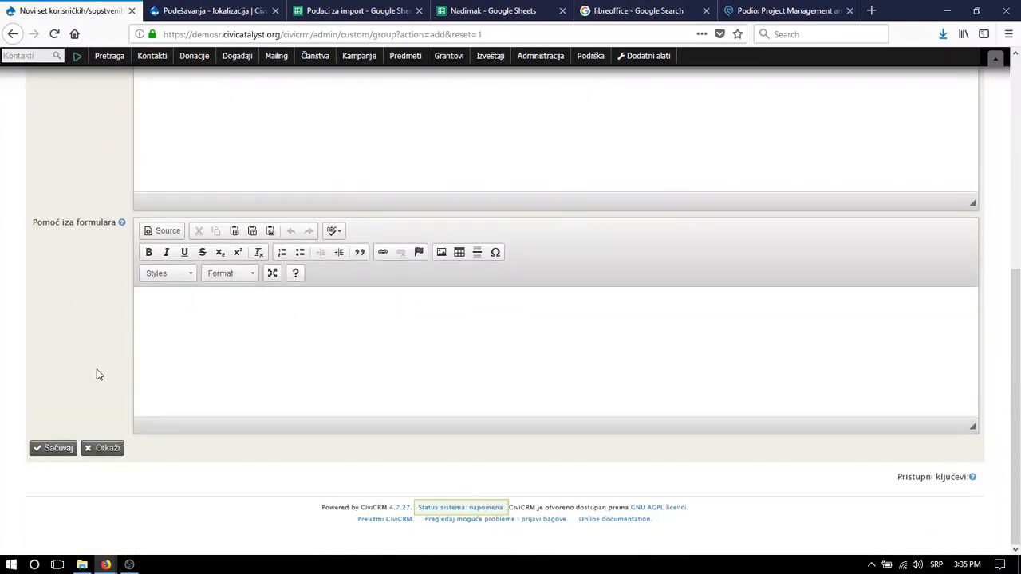
{"action": "left_click", "coordinate": [55, 448]}
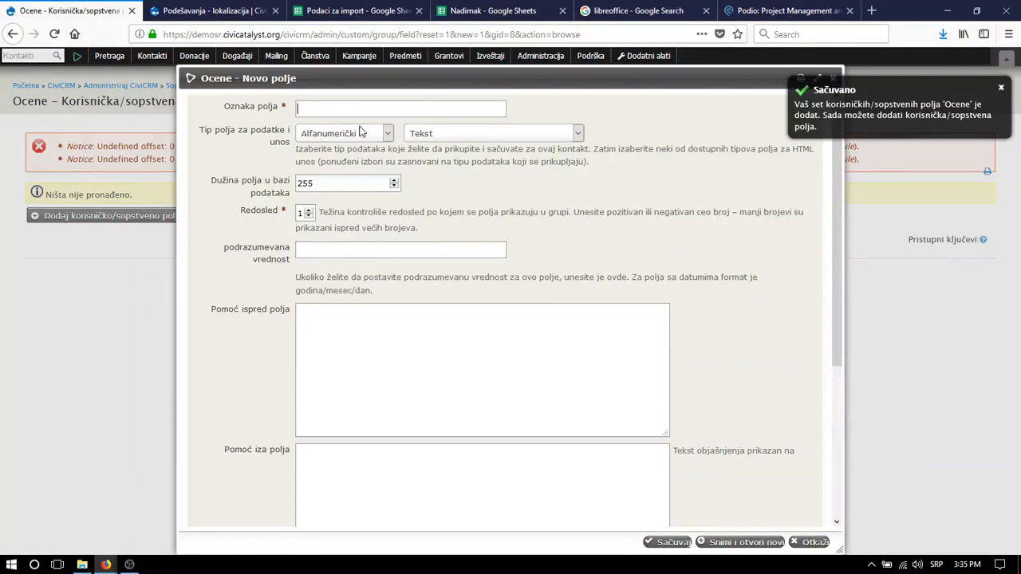
- Label the new field in the Ocene set Posvećenost
{"action": "left_click", "coordinate": [328, 134]}
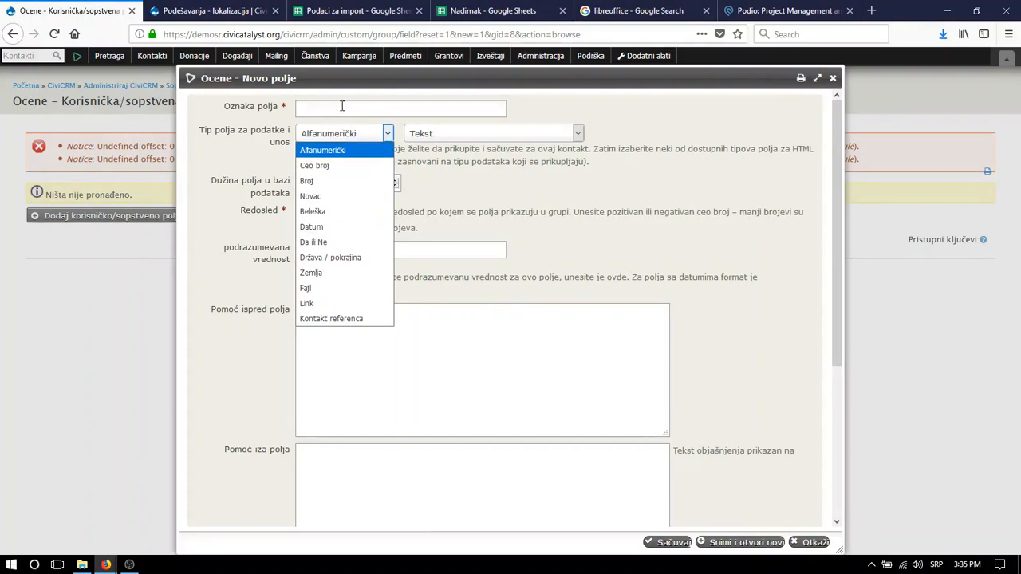
{"action": "left_click", "coordinate": [341, 106]}
{"action": "left_click", "coordinate": [341, 107]}
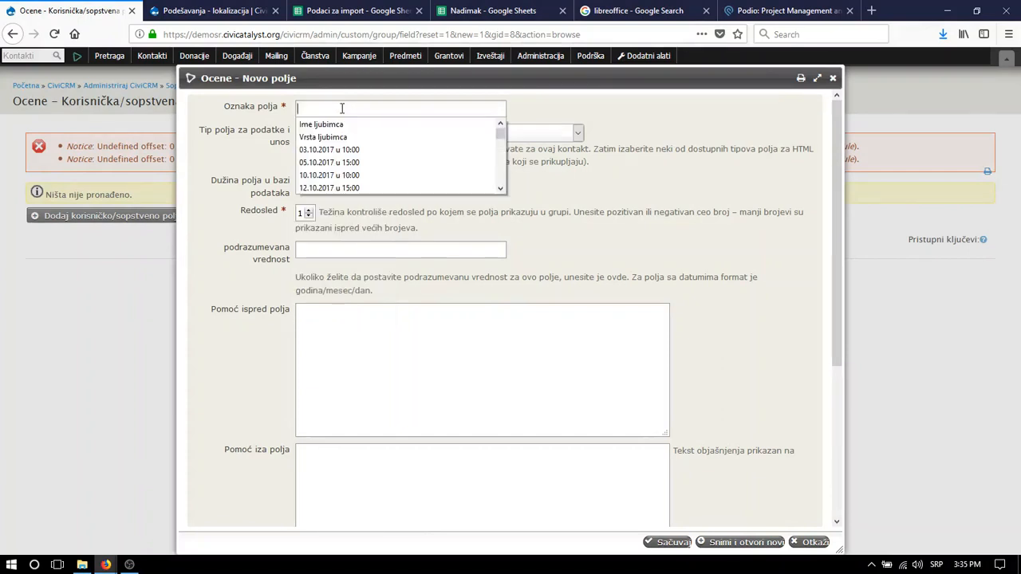
{"action": "type", "text": "Posvećenost"}
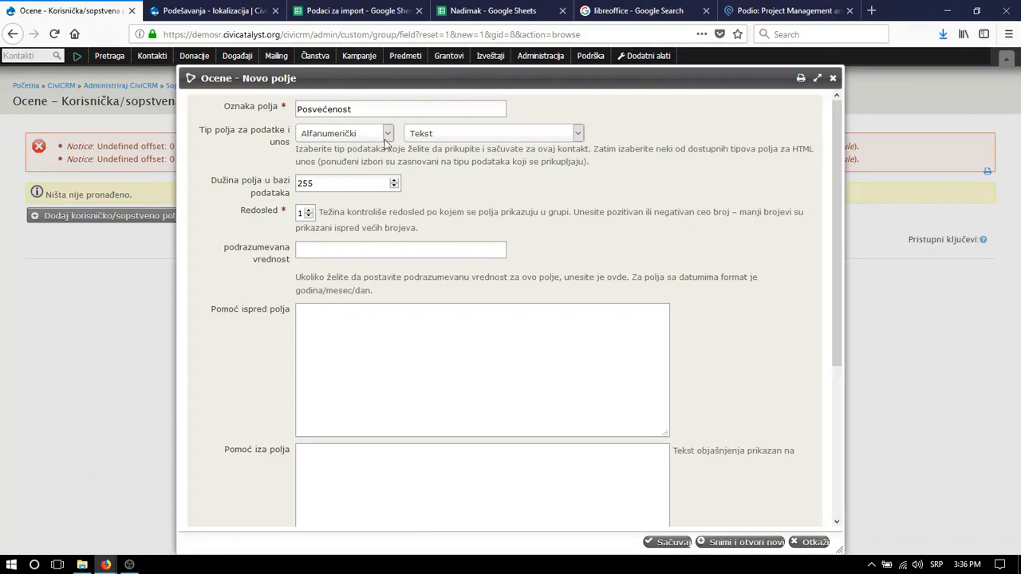
- Enter "Posvećenost organizaciji" as the help text shown before the field
{"action": "key", "text": "ctrl+a"}
{"action": "key", "text": "ctrl+c"}
{"action": "left_click", "coordinate": [393, 339]}
{"action": "key", "text": "ctrl+v"}
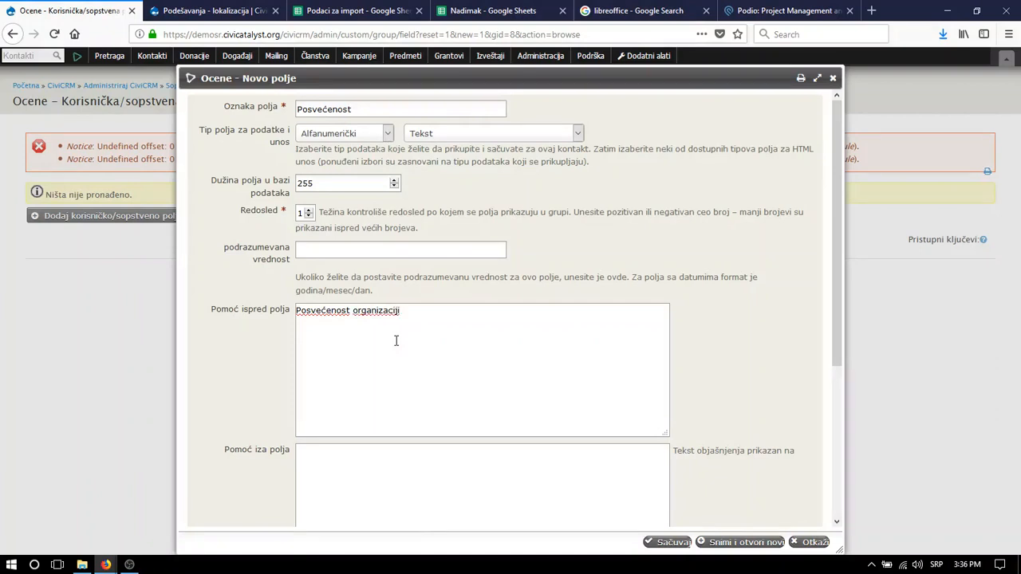
- Extend the field label to "Posvećenost (1-5)" and set its type to Ceo broj with Izaberi as the input type
{"action": "double_click", "coordinate": [411, 111]}
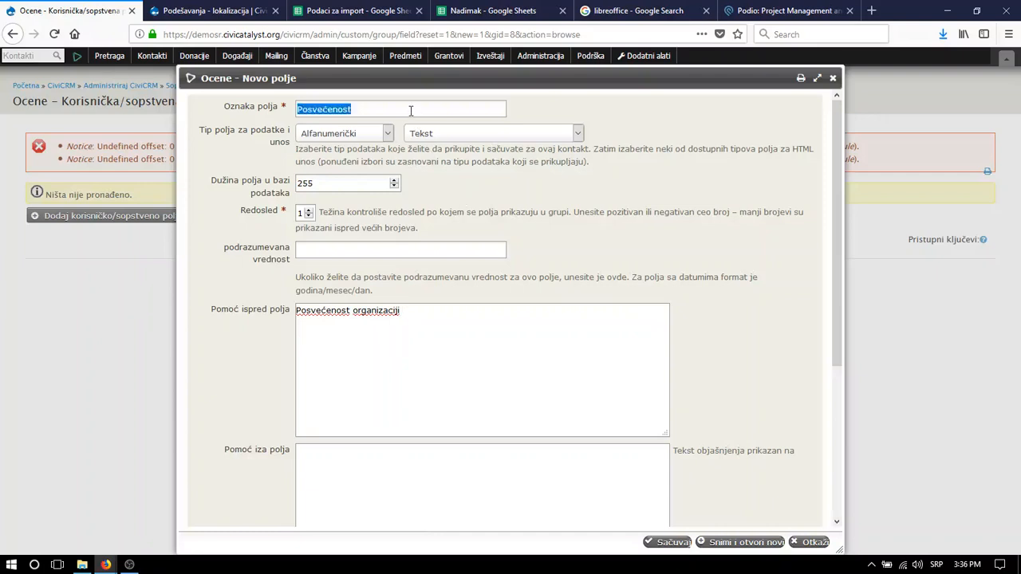
{"action": "left_click", "coordinate": [411, 111]}
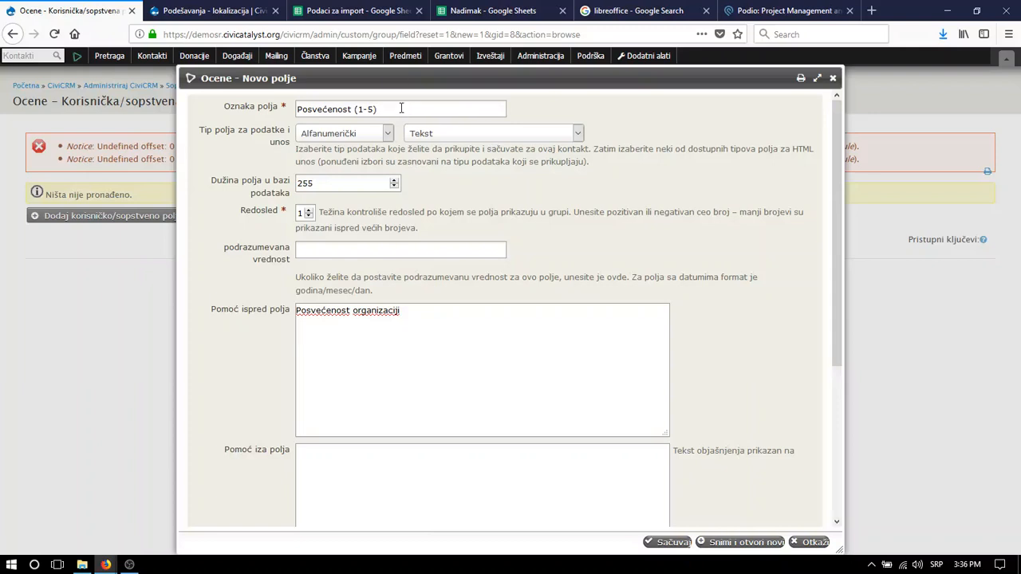
{"action": "left_click", "coordinate": [367, 136]}
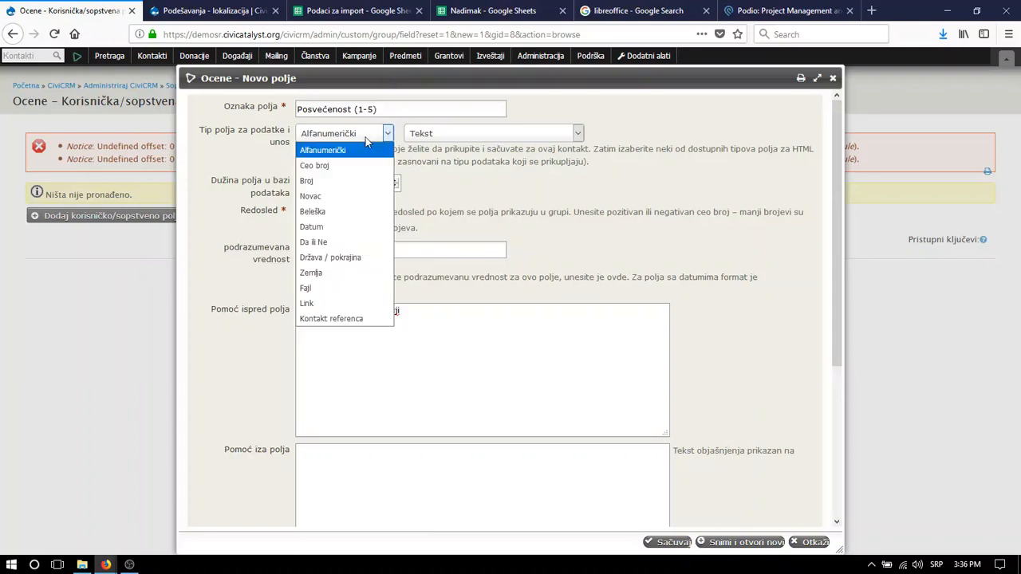
{"action": "left_click", "coordinate": [359, 165]}
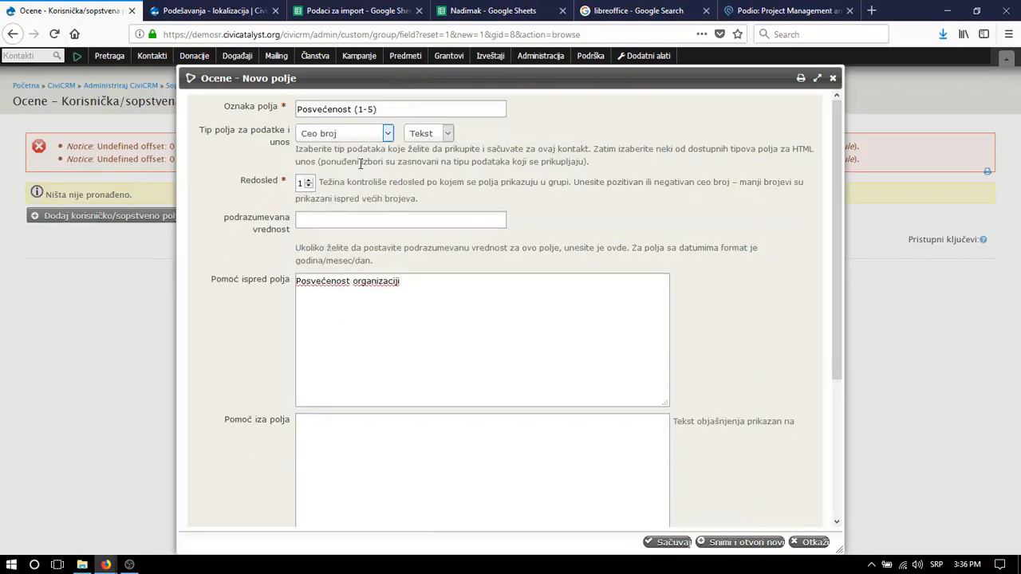
{"action": "left_click", "coordinate": [422, 134]}
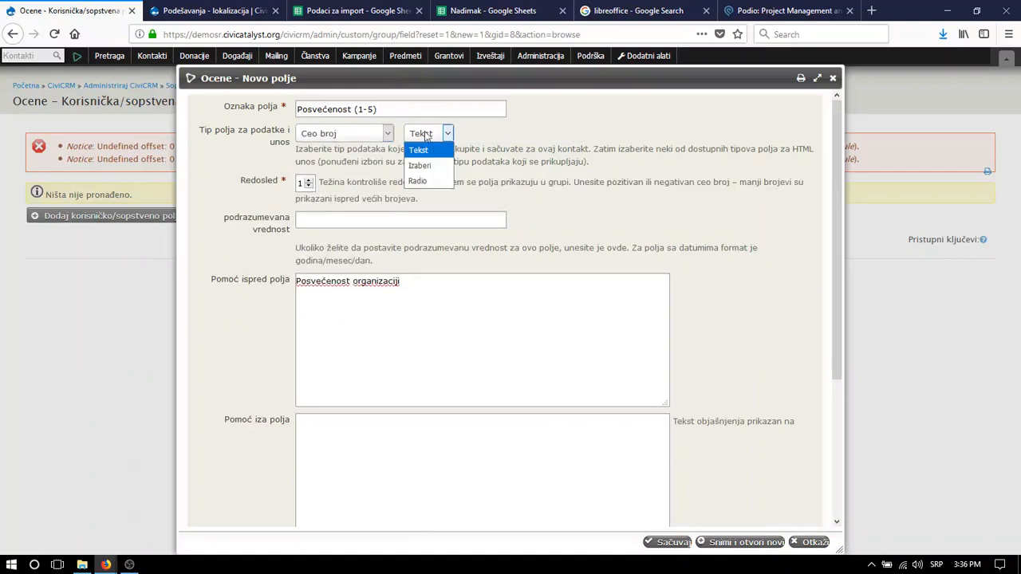
{"action": "left_click", "coordinate": [420, 166]}
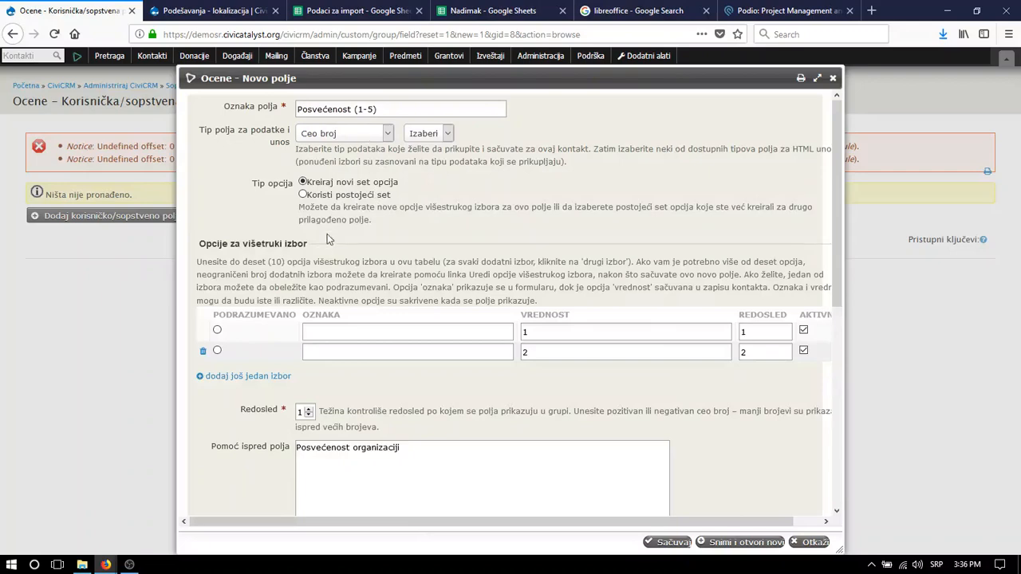
- Add three more rows to the multiple-choice options so there are five choices
{"action": "left_click", "coordinate": [356, 330]}
{"action": "scroll", "coordinate": [358, 330], "scroll_direction": "down", "scroll_amount": 3}
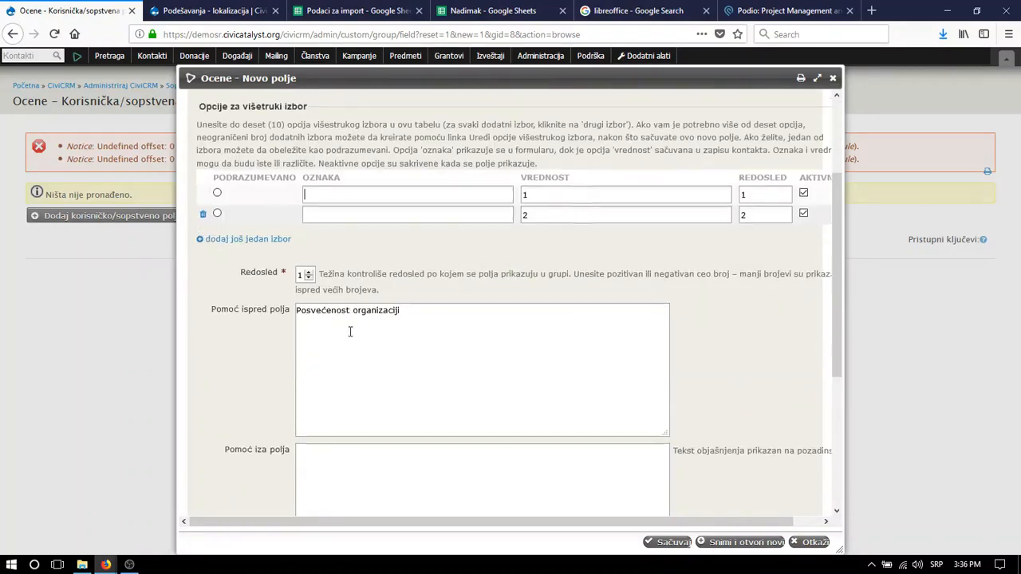
{"action": "left_click", "coordinate": [263, 237]}
{"action": "left_click", "coordinate": [271, 251]}
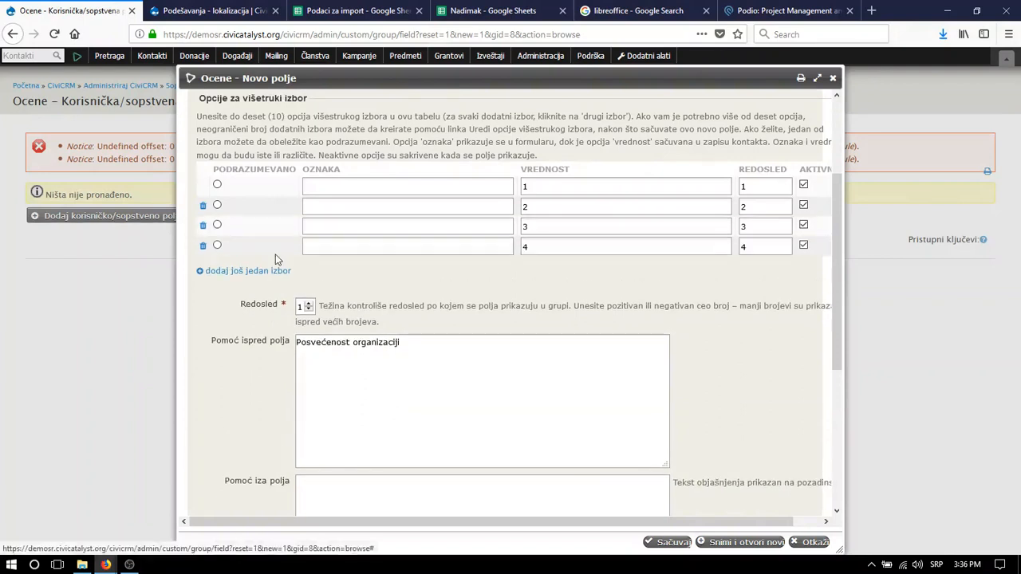
{"action": "left_click", "coordinate": [271, 270]}
- Label the multiple-choice options of the Posvećenost (1-5) field in ascending order from 1, matching each option's value
{"action": "left_click", "coordinate": [429, 185]}
{"action": "type", "text": "2"}
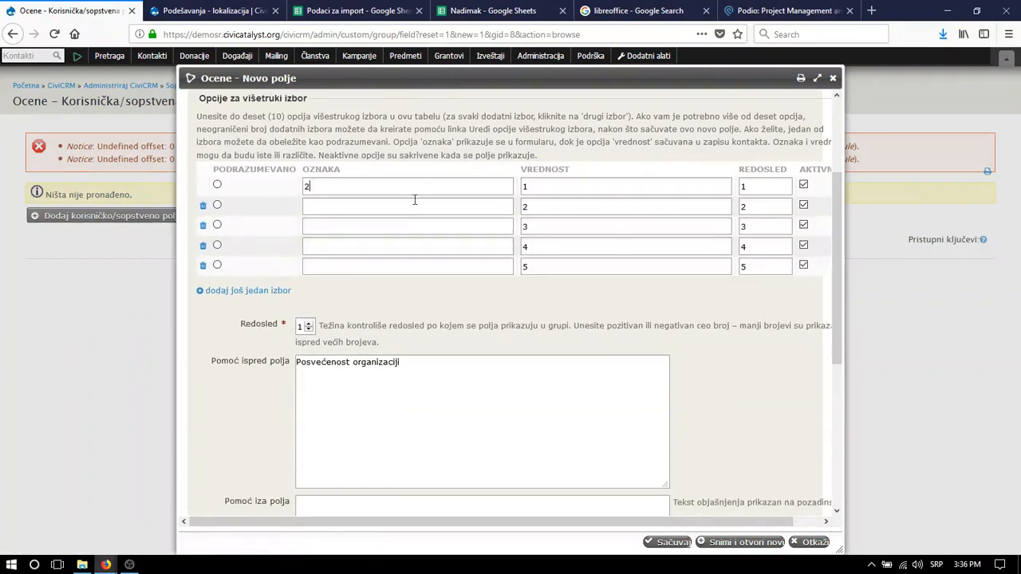
{"action": "key", "text": "BackSpace"}
{"action": "type", "text": "1"}
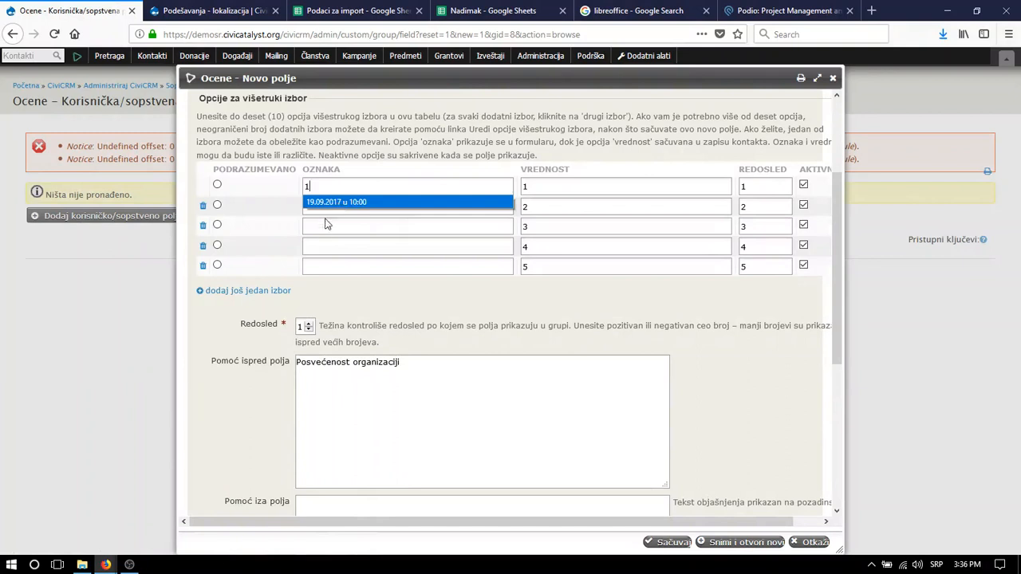
{"action": "left_click", "coordinate": [327, 226]}
{"action": "left_click", "coordinate": [333, 208]}
{"action": "type", "text": "2"}
{"action": "left_click", "coordinate": [322, 227]}
{"action": "type", "text": "3"}
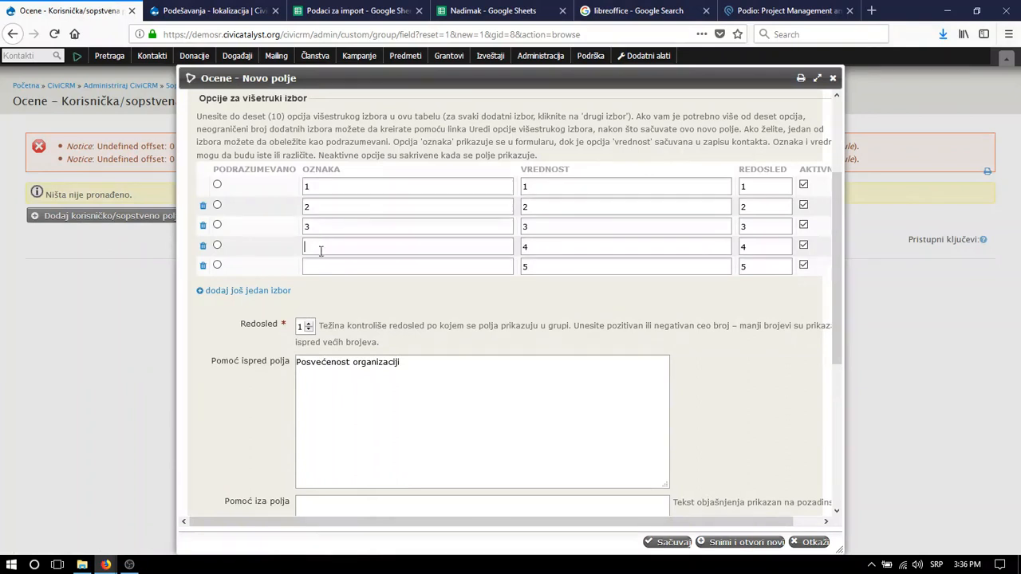
- Make the Posvećenost (1-5) field searchable while leaving it optional, and save it with another new field opened
{"action": "scroll", "coordinate": [412, 300], "scroll_direction": "down", "scroll_amount": 5}
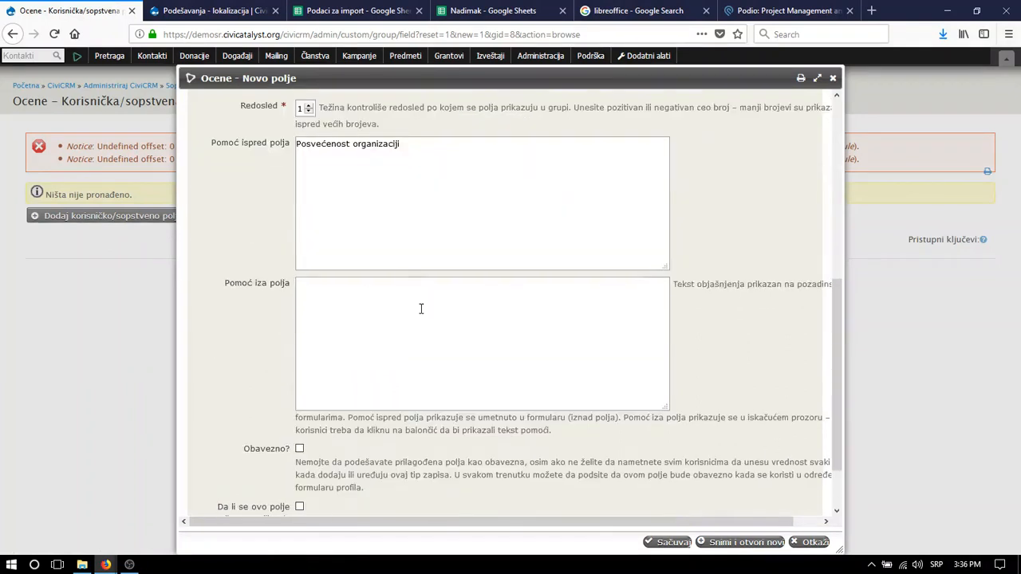
{"action": "scroll", "coordinate": [414, 307], "scroll_direction": "down", "scroll_amount": 2}
{"action": "left_click", "coordinate": [383, 310]}
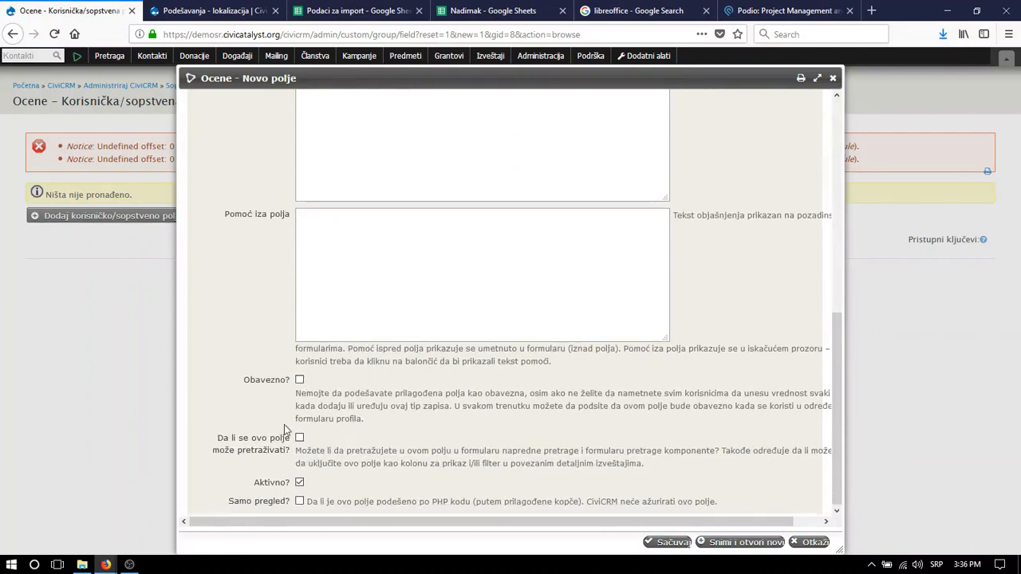
{"action": "left_click", "coordinate": [300, 381]}
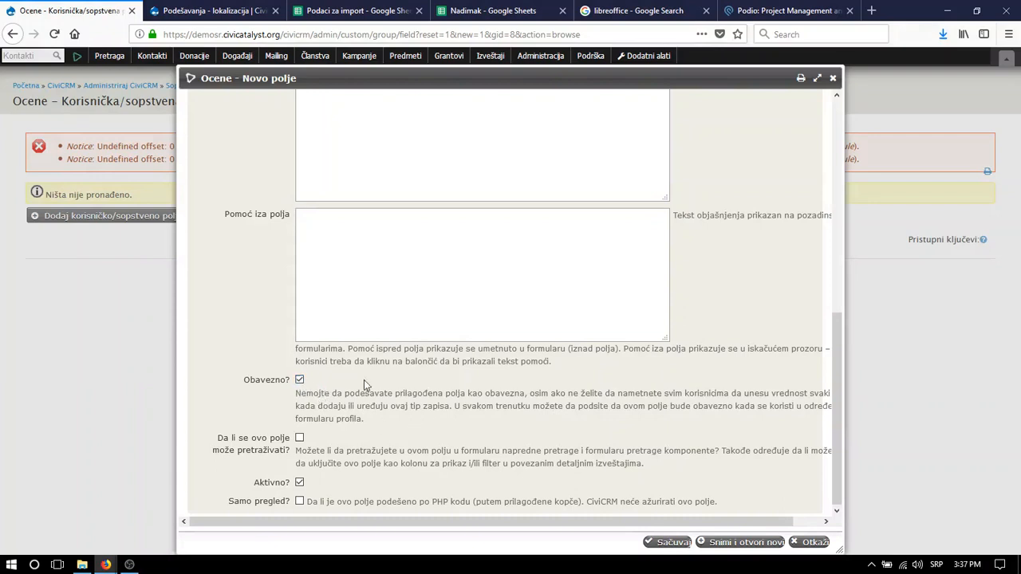
{"action": "left_click", "coordinate": [300, 381]}
{"action": "left_click", "coordinate": [300, 439]}
{"action": "left_click", "coordinate": [743, 542]}
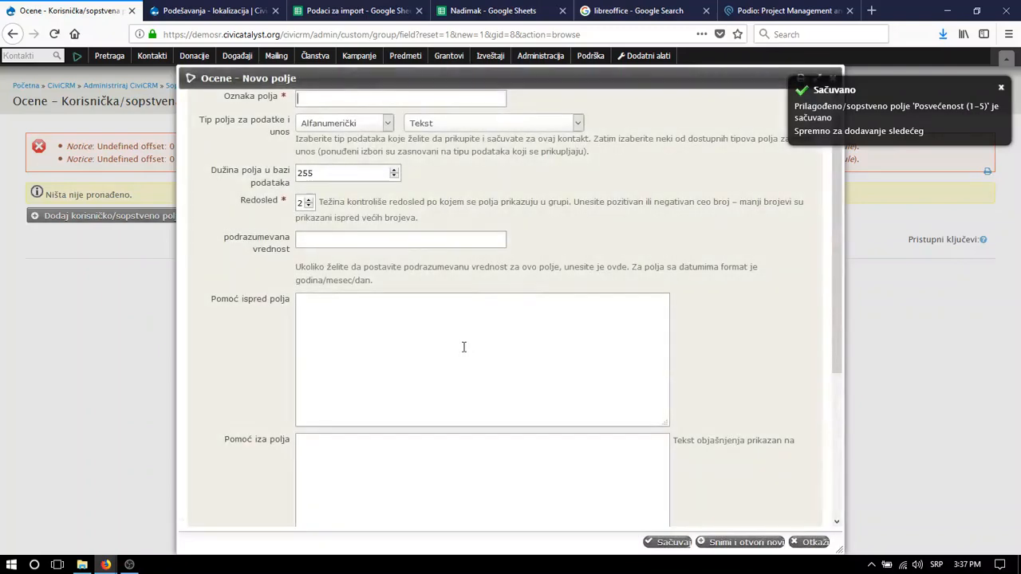
- Label the new field Kreativnost and set its data type to Ceo broj with Izaberi as the input type
{"action": "scroll", "coordinate": [413, 320], "scroll_direction": "up", "scroll_amount": 2}
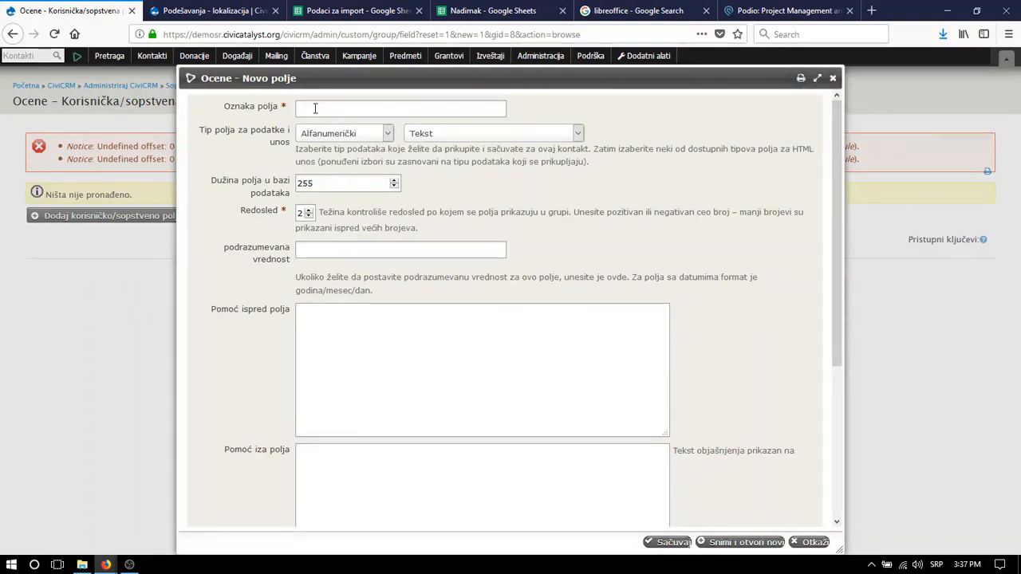
{"action": "type", "text": "Kreativnost"}
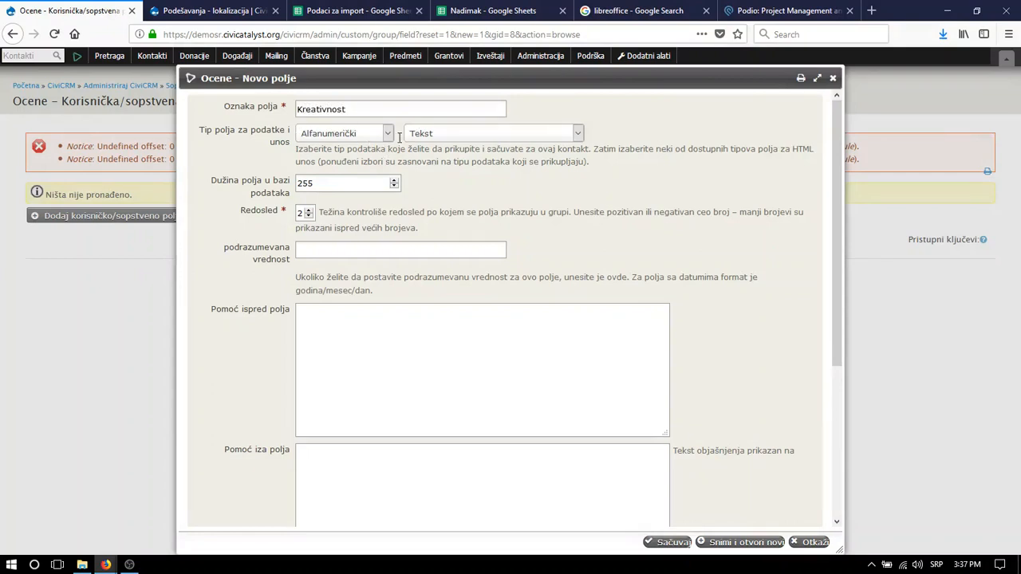
{"action": "left_click", "coordinate": [362, 134]}
{"action": "left_click", "coordinate": [328, 165]}
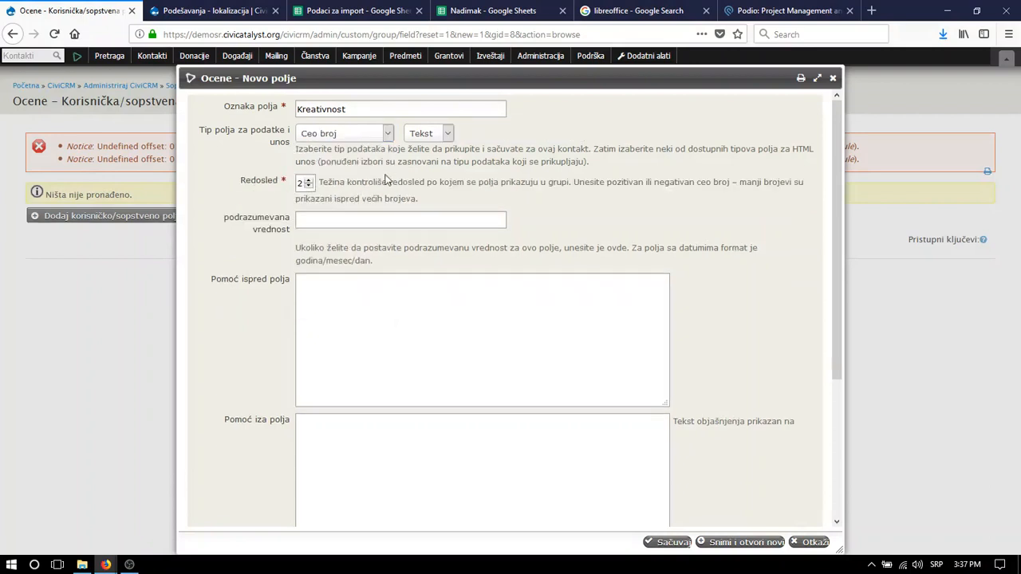
{"action": "left_click", "coordinate": [430, 133]}
{"action": "left_click", "coordinate": [420, 166]}
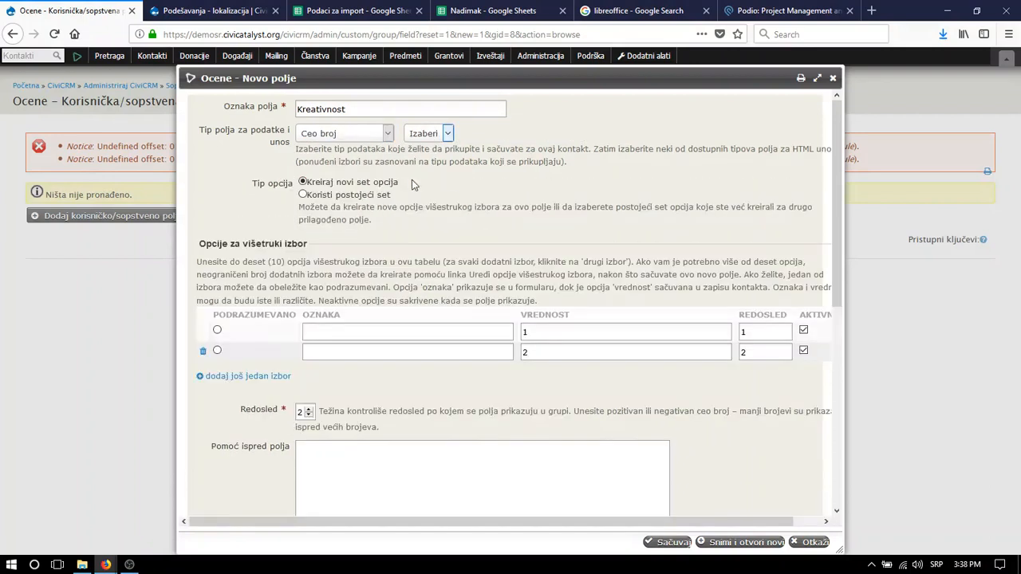
- Have the Kreativnost field use the existing option set Posvećenost (1-5)
{"action": "left_click", "coordinate": [356, 198]}
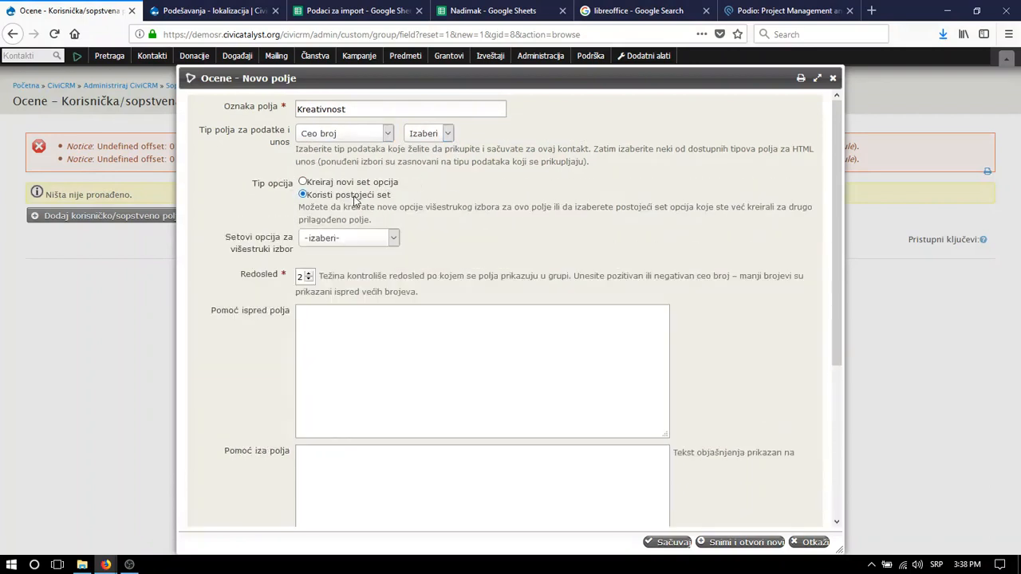
{"action": "left_click", "coordinate": [357, 239]}
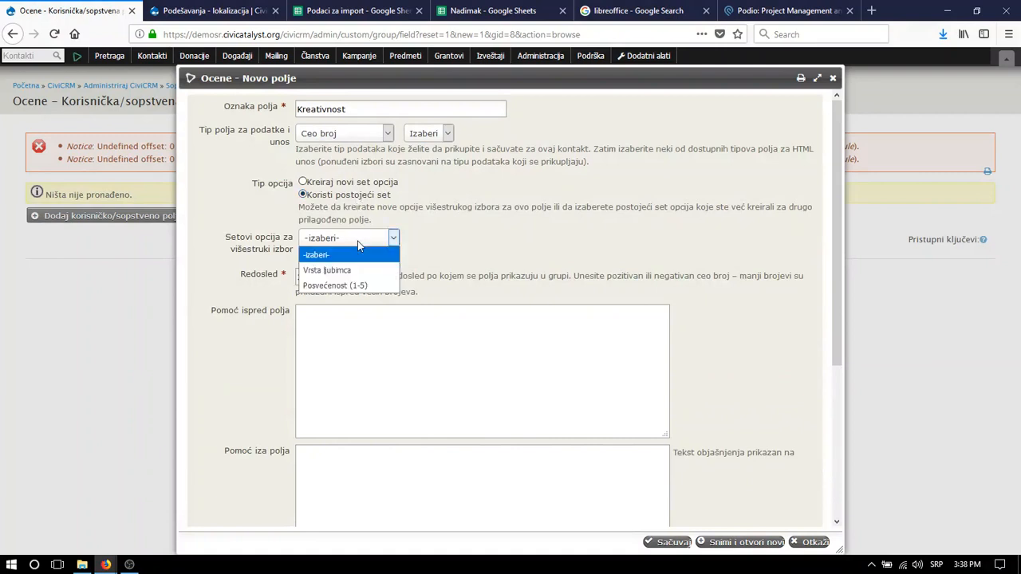
{"action": "left_click", "coordinate": [368, 286]}
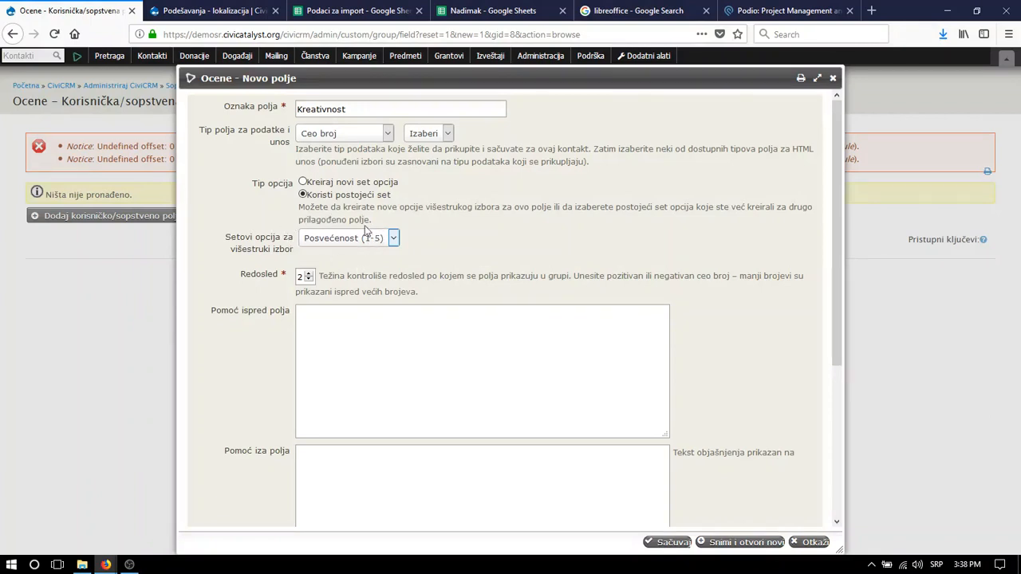
{"action": "left_click", "coordinate": [347, 187]}
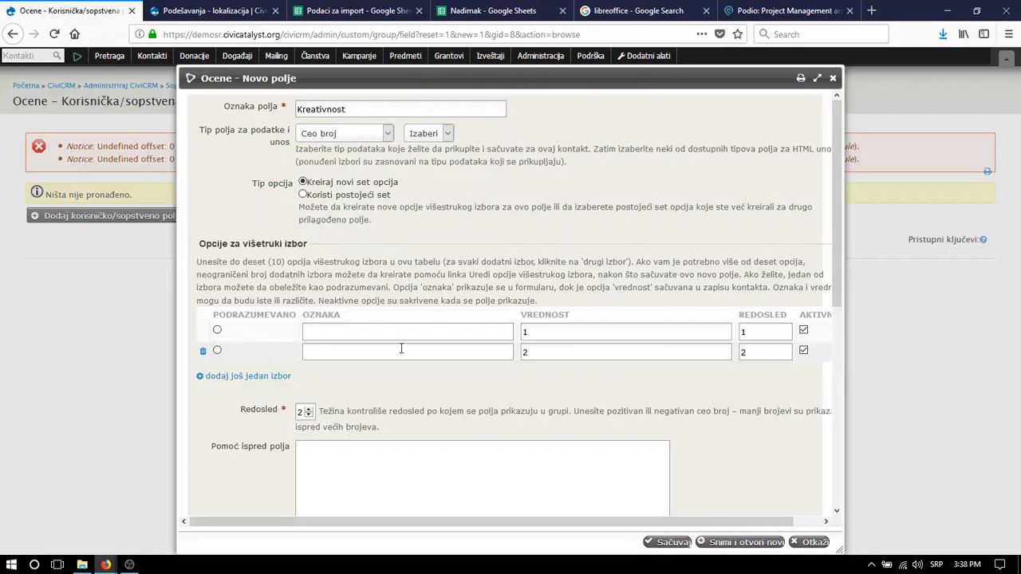
{"action": "left_click", "coordinate": [269, 381]}
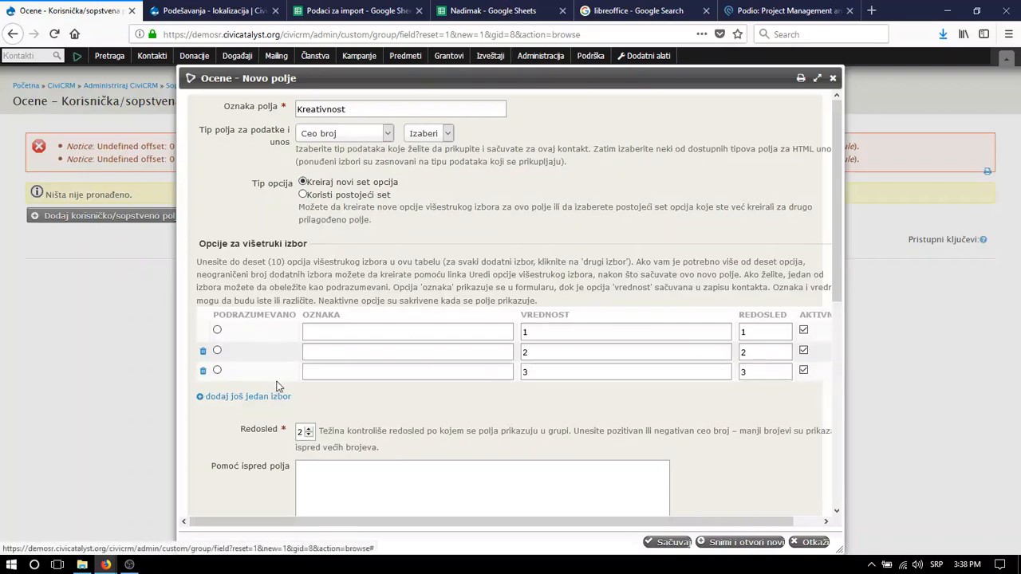
{"action": "left_click", "coordinate": [271, 397]}
{"action": "left_click", "coordinate": [267, 417]}
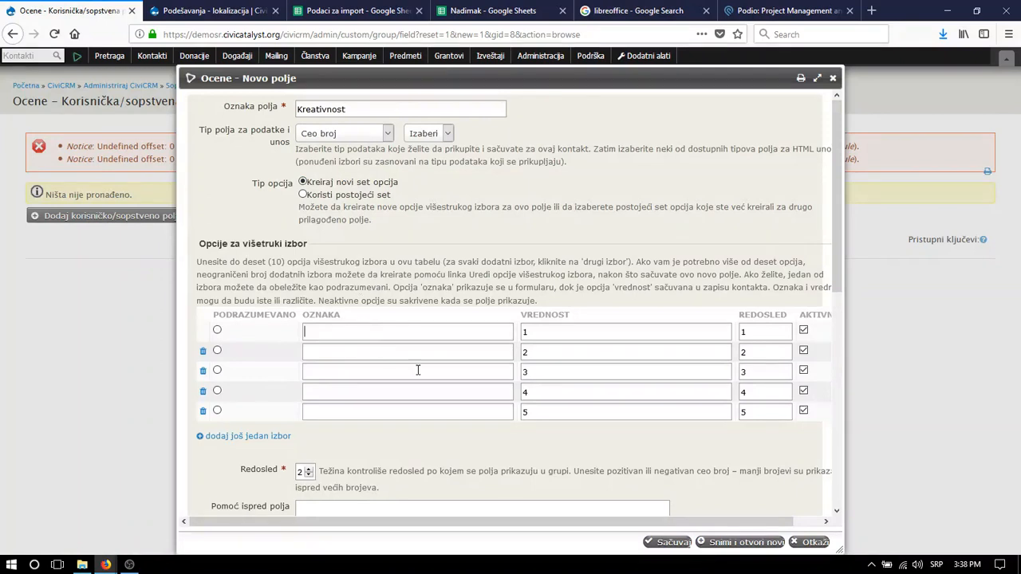
{"action": "left_click", "coordinate": [339, 196]}
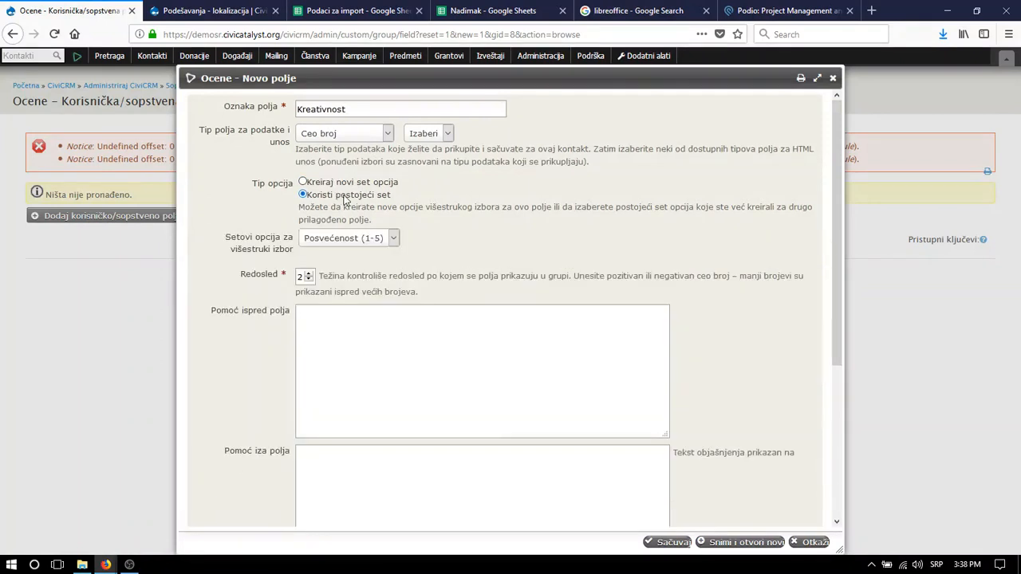
{"action": "left_click", "coordinate": [355, 239]}
{"action": "left_click", "coordinate": [350, 292]}
- Make the Kreativnost field searchable and save it with another new field opened
{"action": "scroll", "coordinate": [290, 285], "scroll_direction": "down", "scroll_amount": 5}
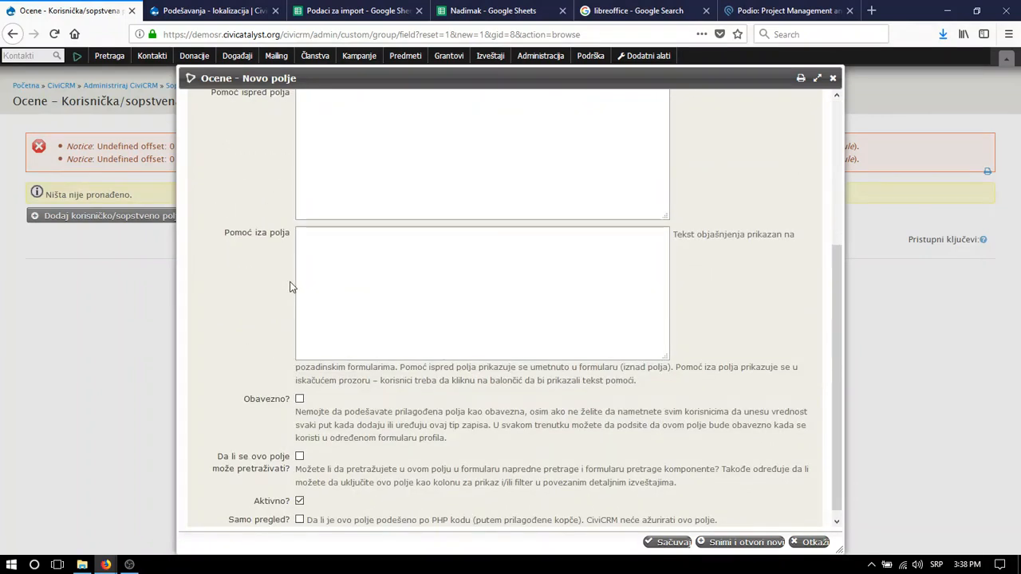
{"action": "scroll", "coordinate": [289, 287], "scroll_direction": "down", "scroll_amount": 1}
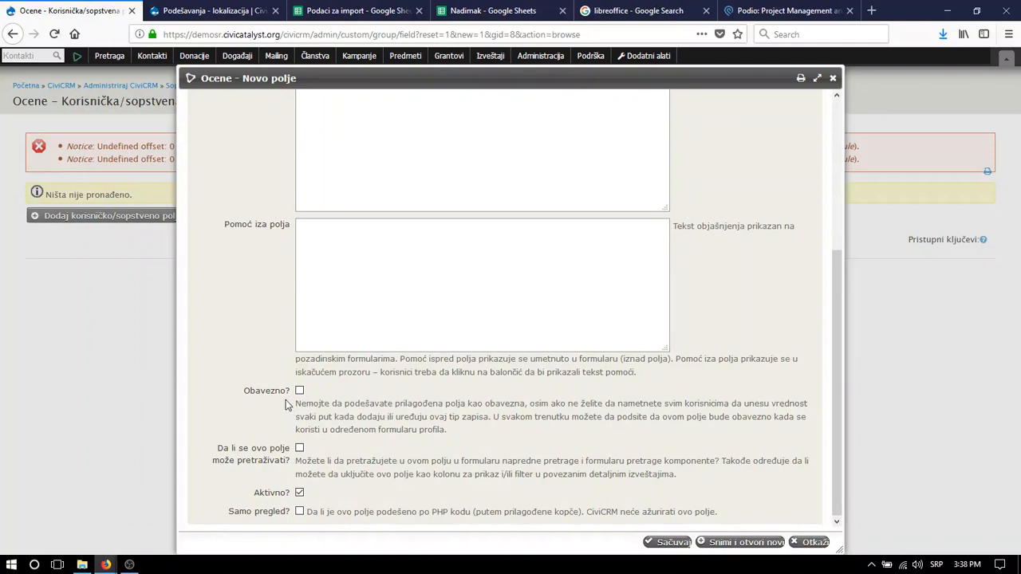
{"action": "left_click", "coordinate": [300, 448]}
{"action": "left_click", "coordinate": [724, 543]}
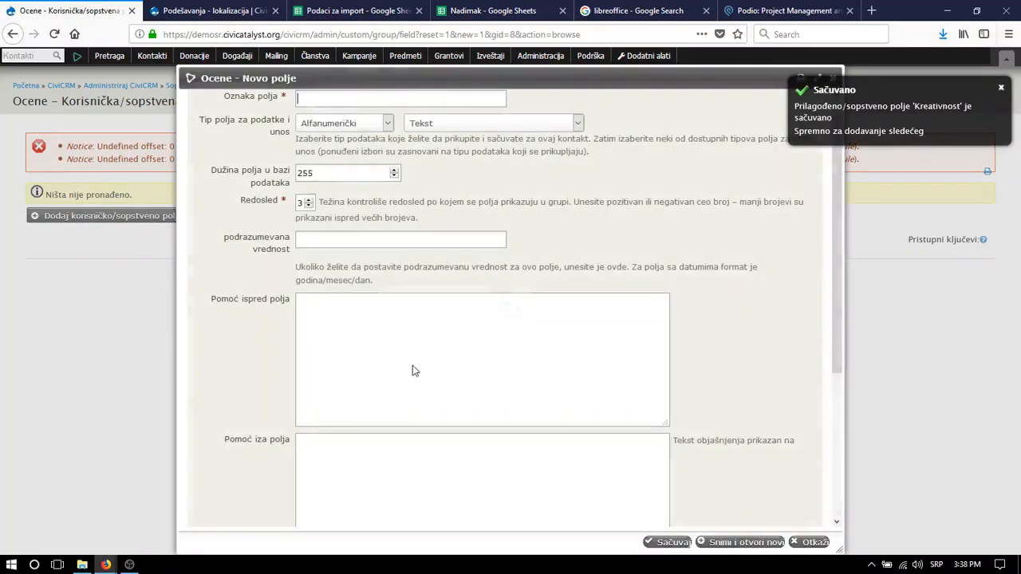
- Label the third rating field Saradljivost and set its data type to Ceo broj with Izaberi as the input type
{"action": "left_click", "coordinate": [336, 114]}
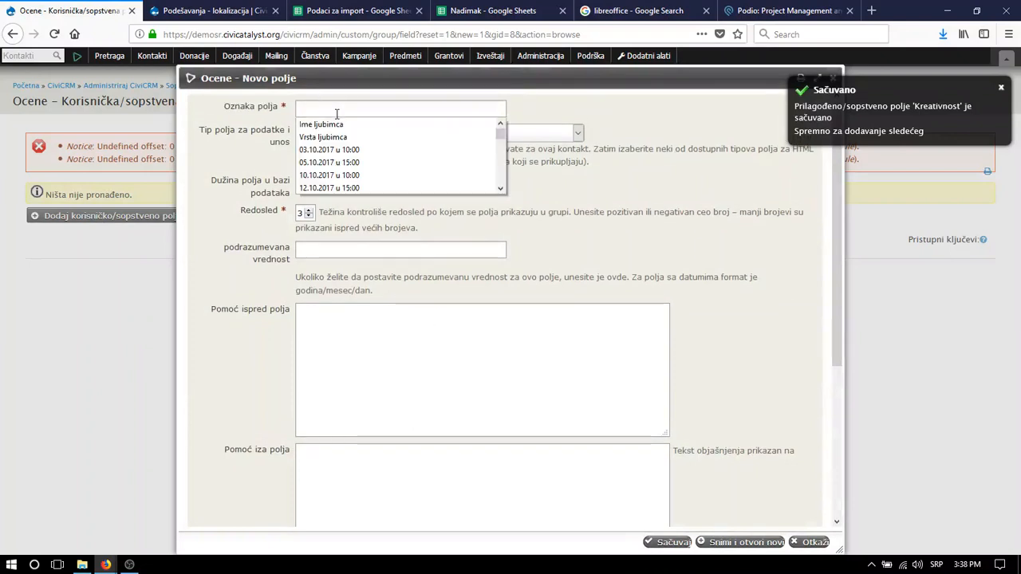
{"action": "left_click", "coordinate": [337, 105]}
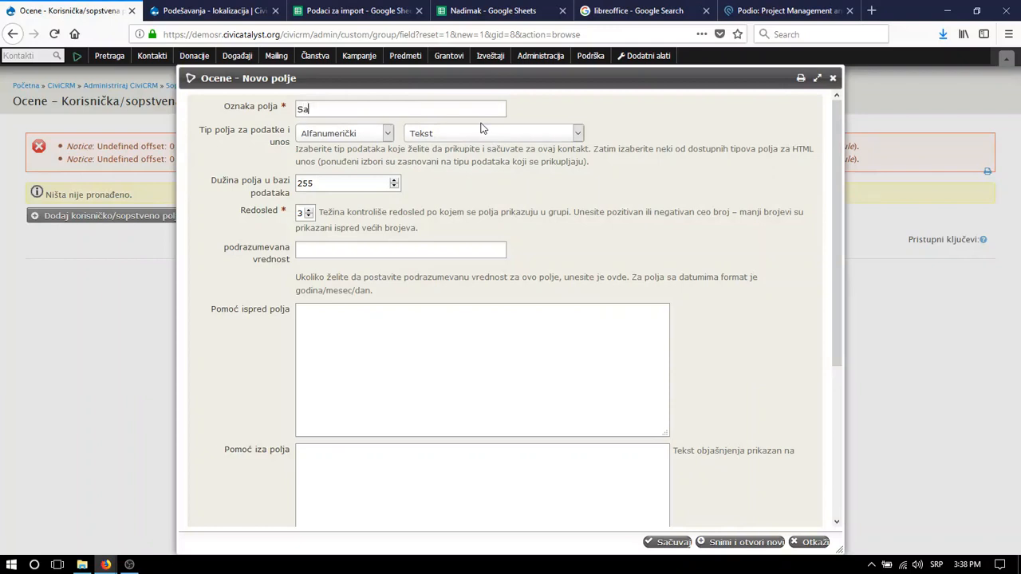
{"action": "type", "text": "Saradljivost"}
{"action": "left_click", "coordinate": [374, 141]}
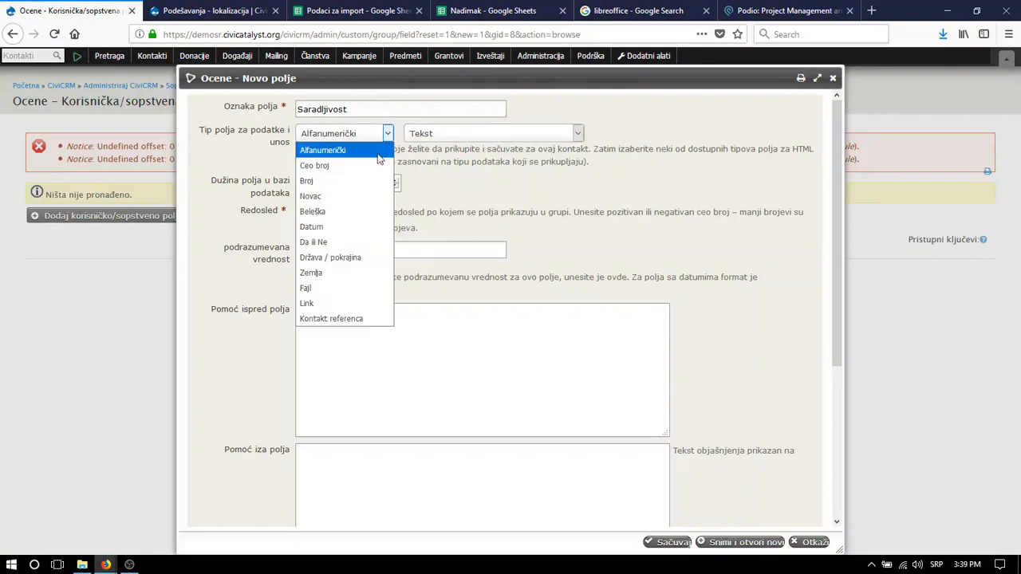
{"action": "left_click", "coordinate": [351, 165]}
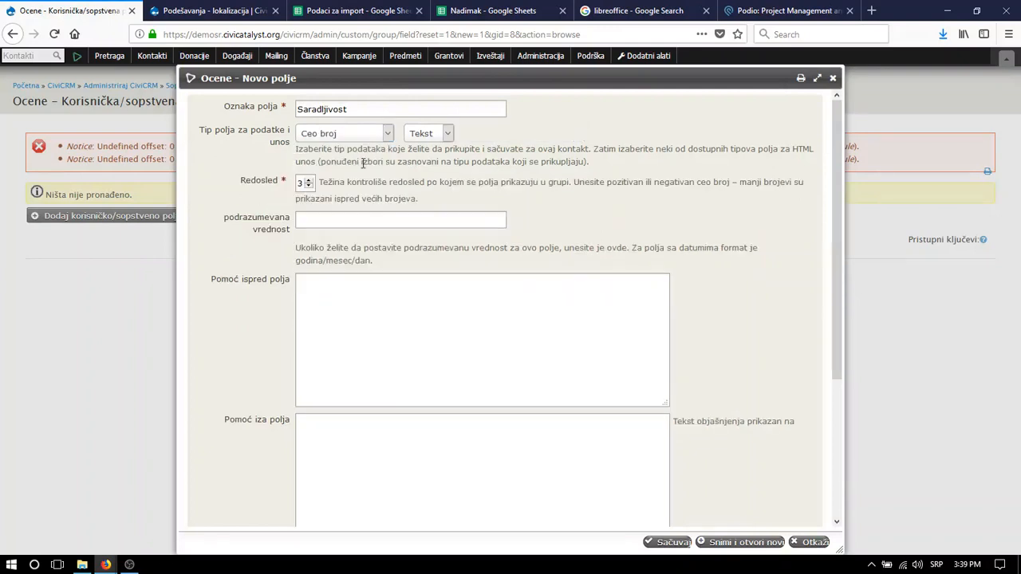
{"action": "left_click", "coordinate": [415, 134]}
{"action": "left_click", "coordinate": [420, 165]}
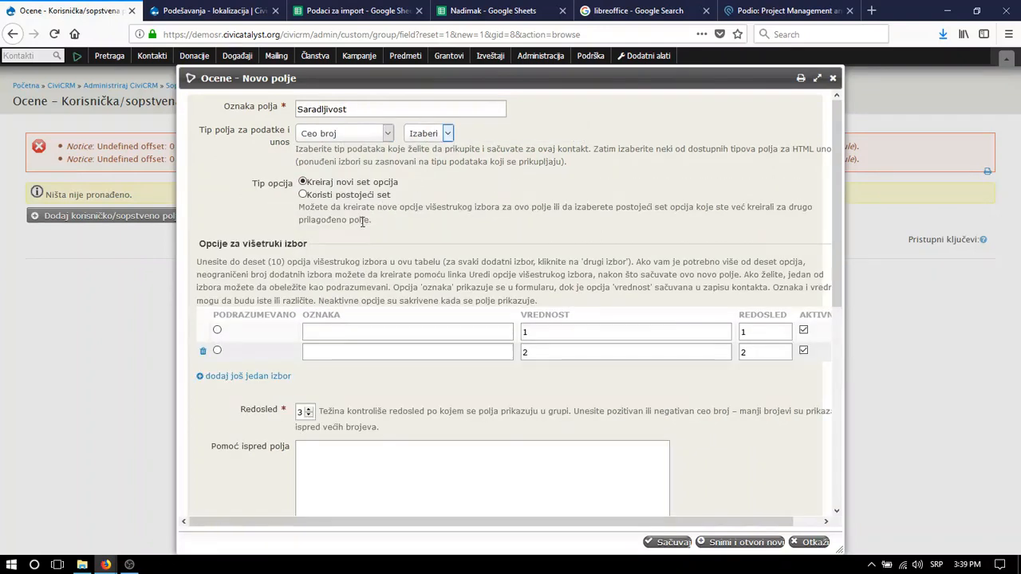
- Reuse the existing option set Posvećenost (1-5) for the Saradljivost field
{"action": "left_click", "coordinate": [351, 196]}
{"action": "left_click", "coordinate": [359, 238]}
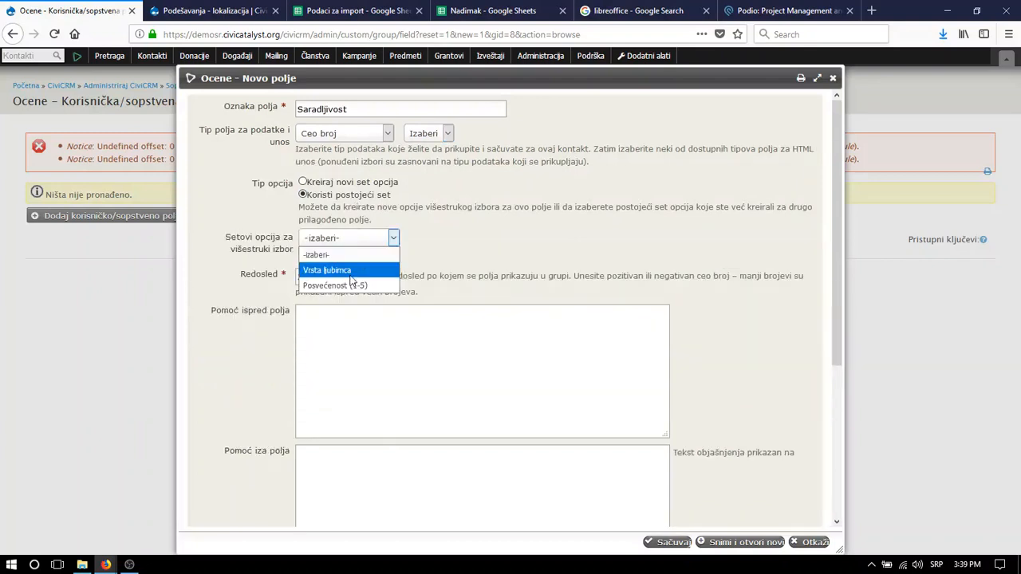
{"action": "left_click", "coordinate": [351, 283]}
- Make the Saradljivost field searchable and save it to finish adding fields to the Ocene set
{"action": "scroll", "coordinate": [372, 319], "scroll_direction": "down", "scroll_amount": 5}
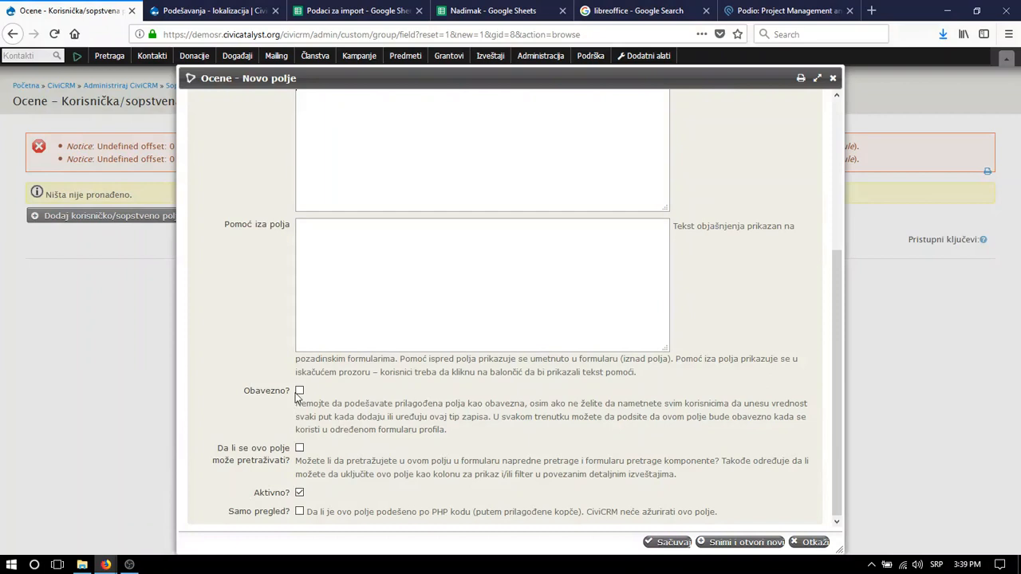
{"action": "left_click", "coordinate": [299, 449]}
{"action": "left_click", "coordinate": [666, 543]}
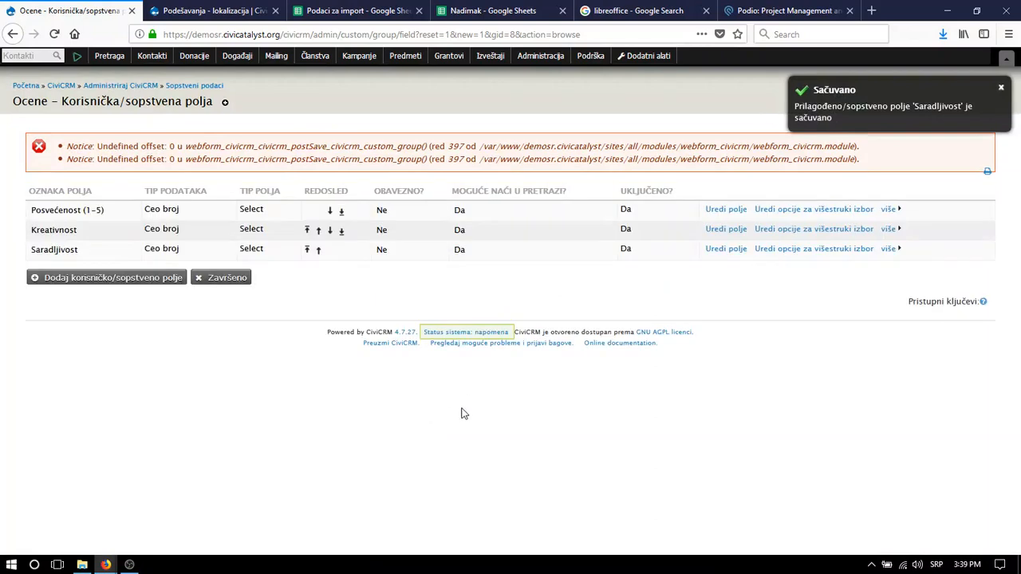
- Start a new activity and set its activity type to Ocena učinka
{"action": "mouse_move", "coordinate": [152, 56]}
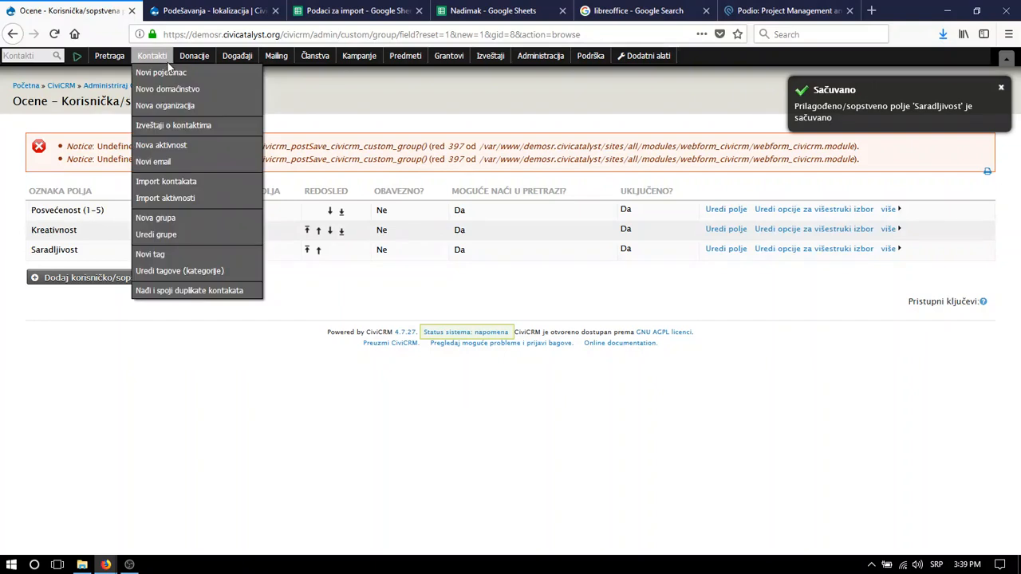
{"action": "left_click", "coordinate": [194, 154]}
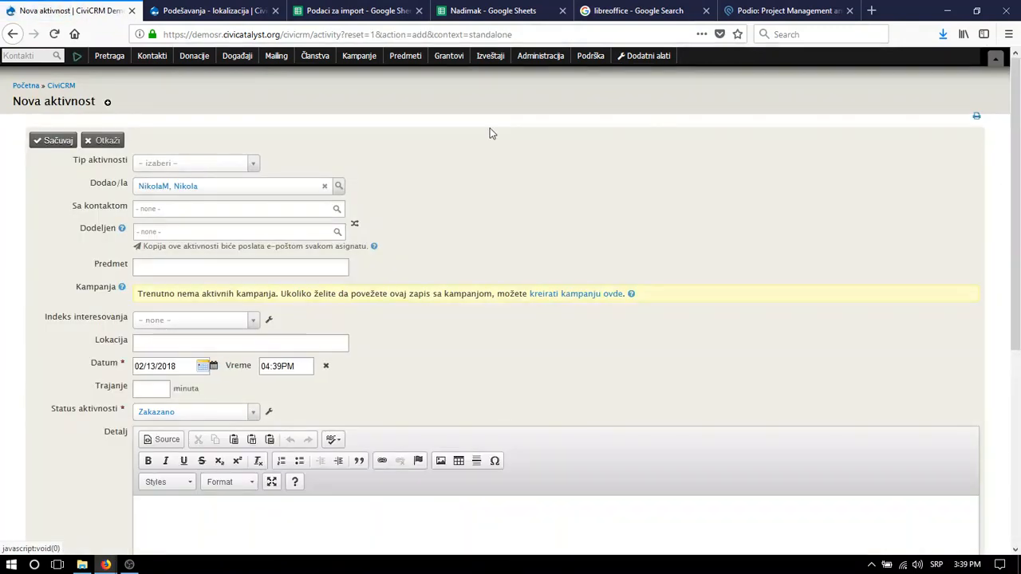
{"action": "left_click", "coordinate": [217, 169]}
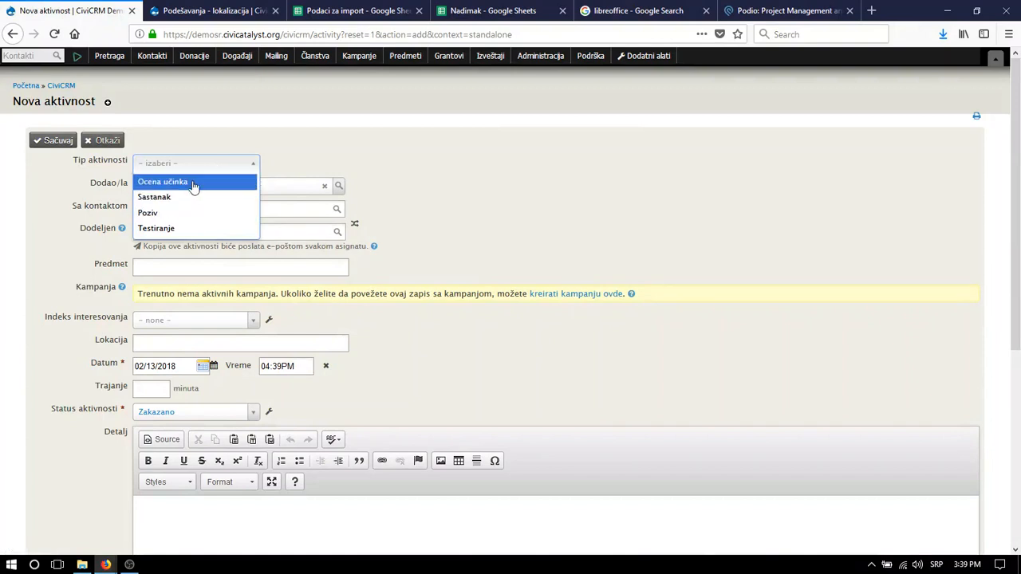
{"action": "left_click", "coordinate": [195, 183]}
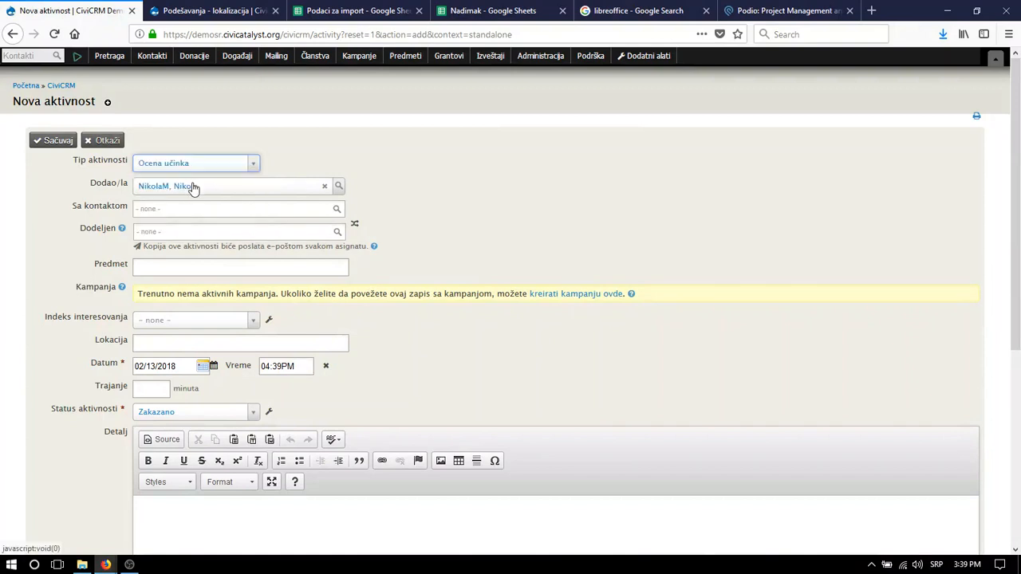
- Replace the Dodao/la contact of the new activity with the evaluator's contact, found by first name
{"action": "left_click", "coordinate": [303, 192]}
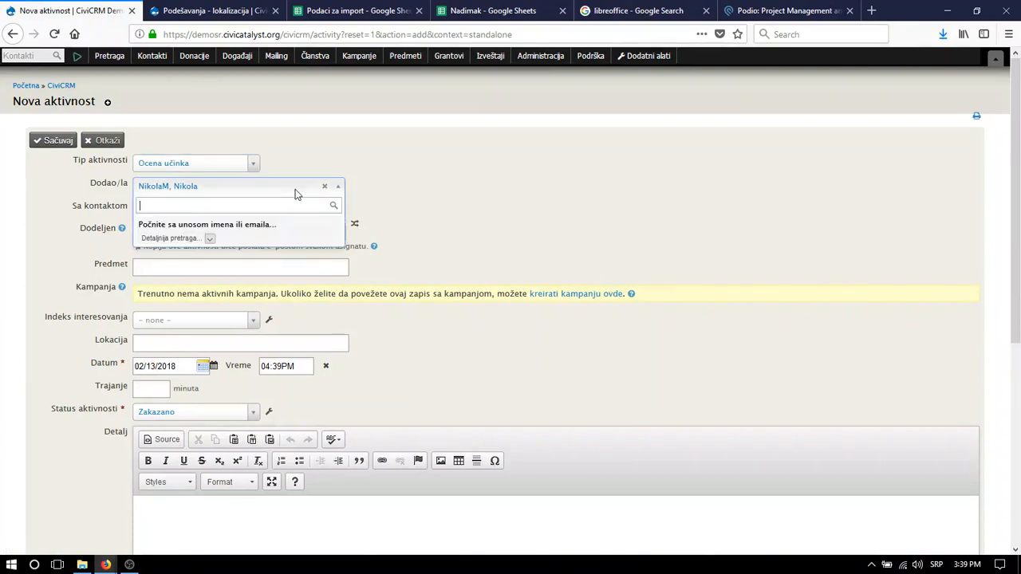
{"action": "type", "text": "galjak"}
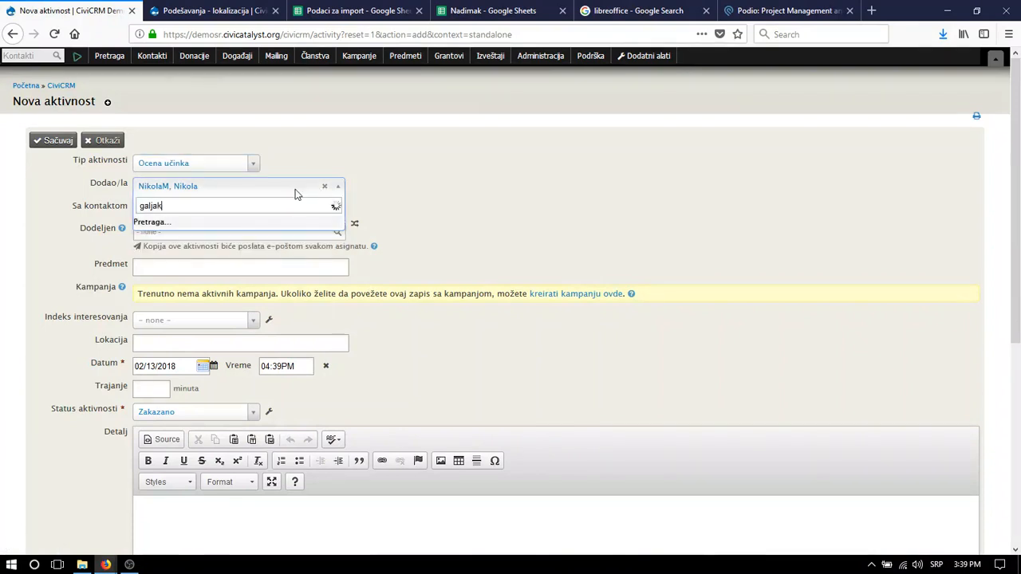
{"action": "double_click", "coordinate": [245, 204]}
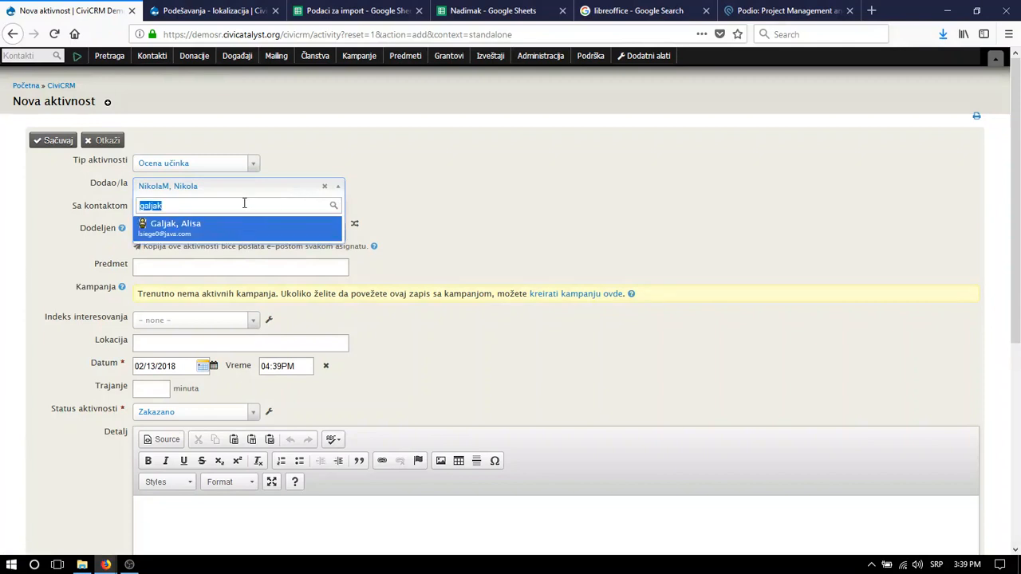
{"action": "type", "text": "marko"}
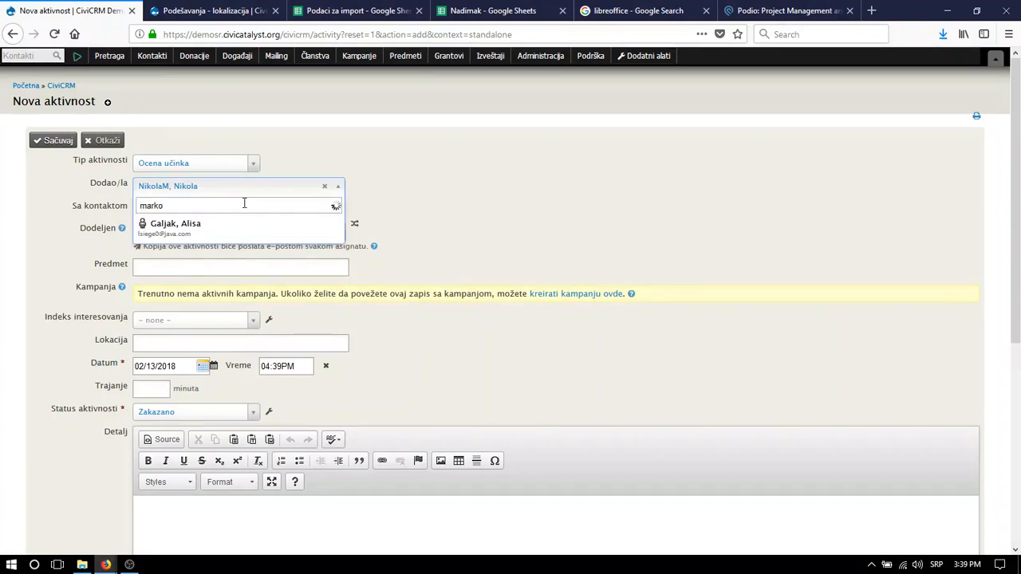
{"action": "left_click", "coordinate": [228, 232]}
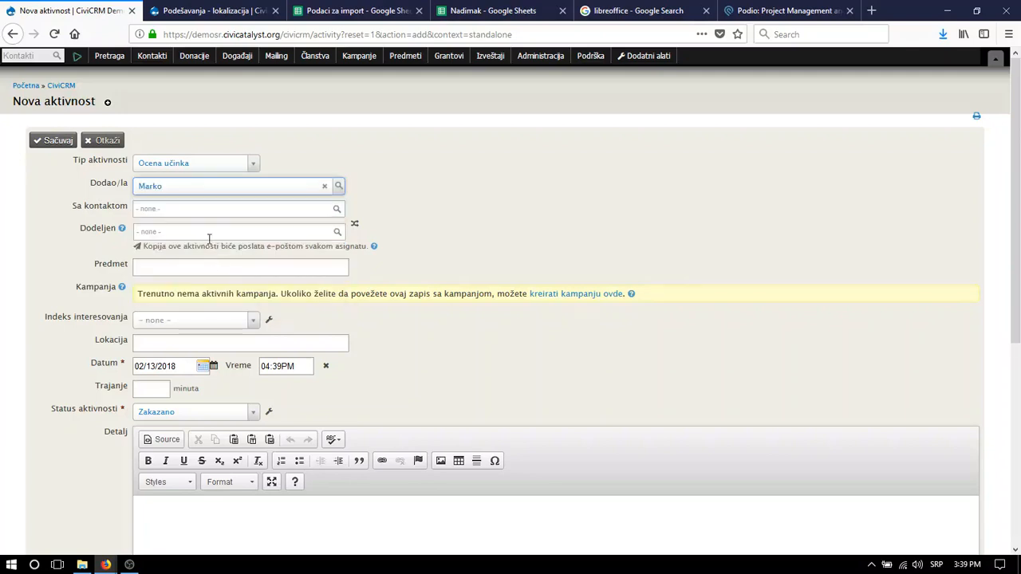
- Limit the Sa kontaktom search to the group Volonteri and add the evaluated volunteer as the activity's contact
{"action": "left_click", "coordinate": [182, 212]}
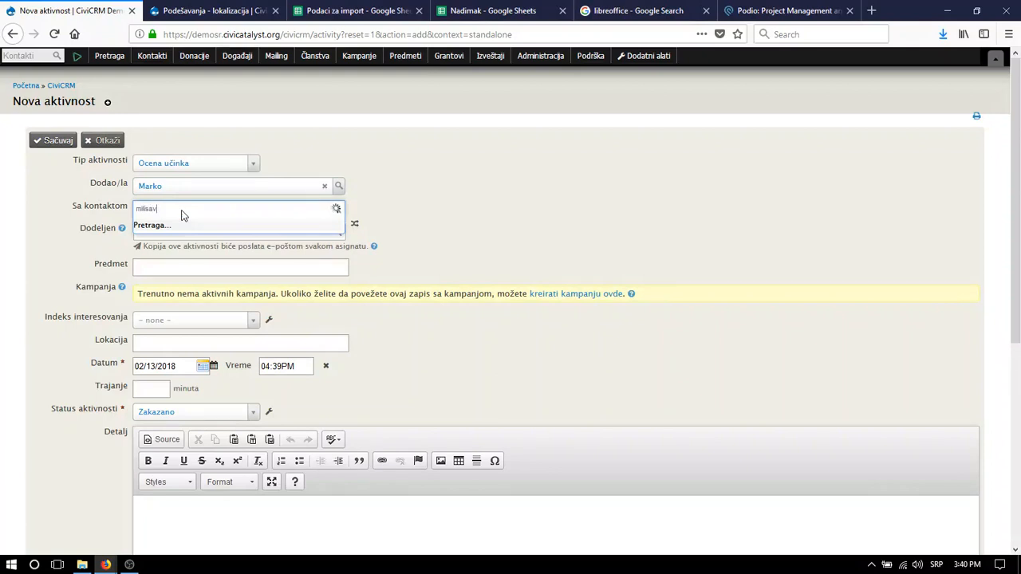
{"action": "left_click", "coordinate": [314, 209]}
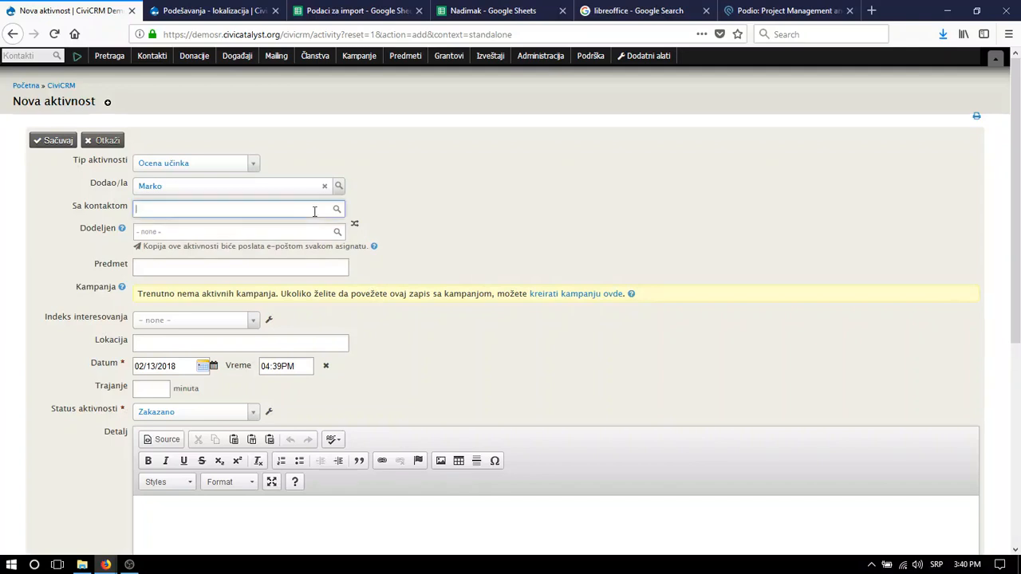
{"action": "left_click", "coordinate": [314, 210]}
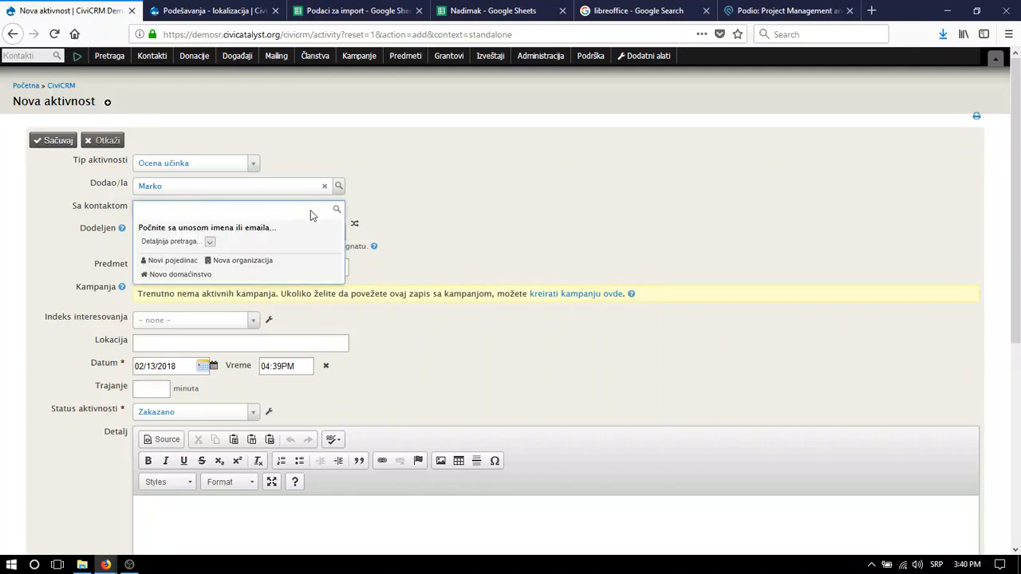
{"action": "left_click", "coordinate": [206, 243]}
{"action": "left_click", "coordinate": [183, 287]}
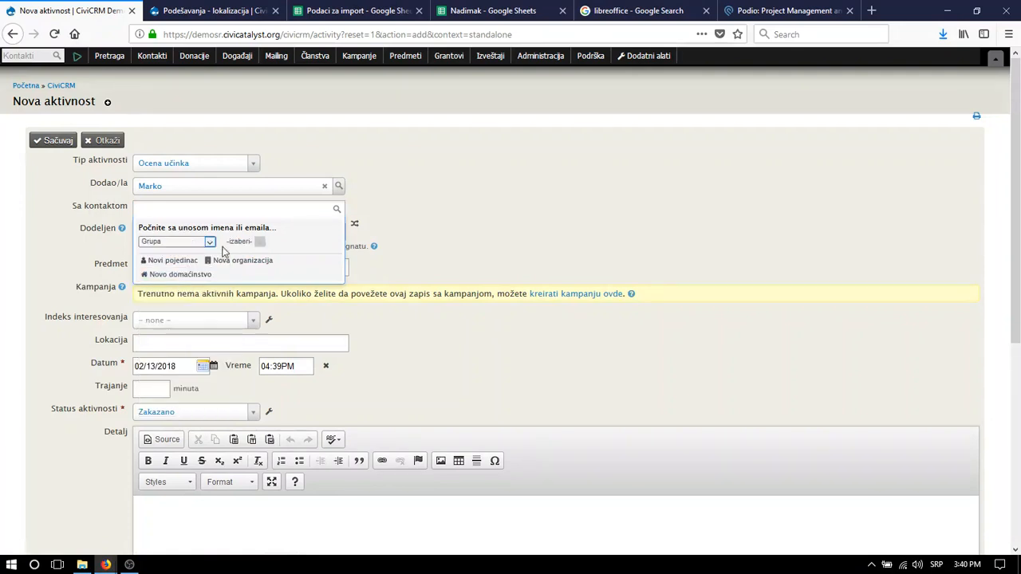
{"action": "left_click", "coordinate": [261, 245]}
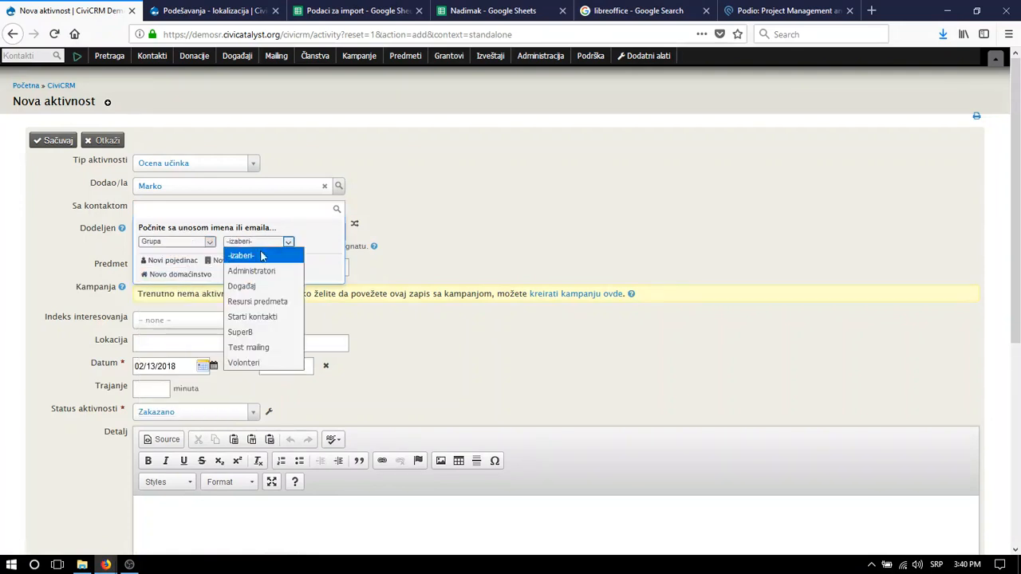
{"action": "left_click", "coordinate": [261, 363]}
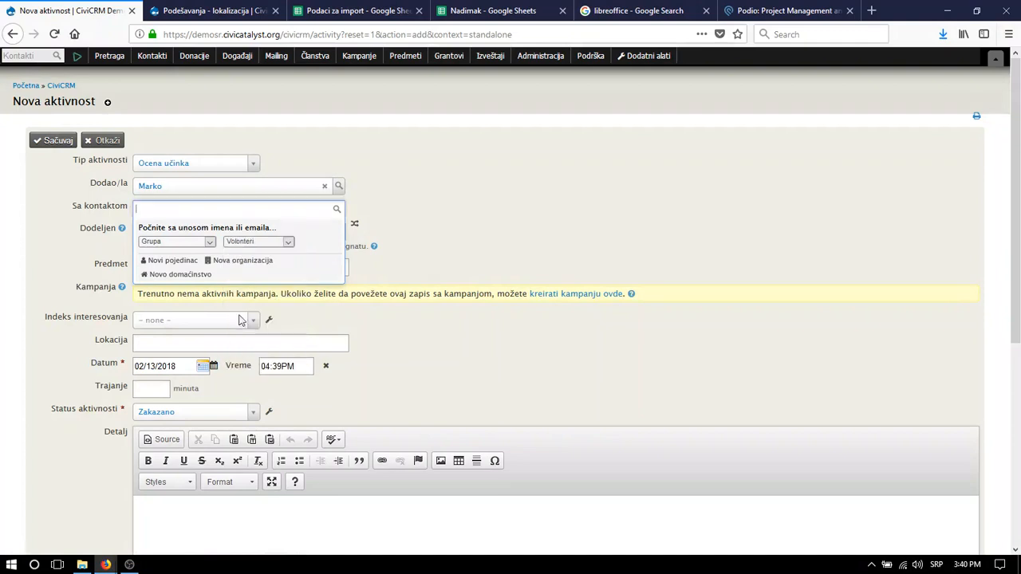
{"action": "left_click", "coordinate": [187, 211]}
{"action": "type", "text": "m"}
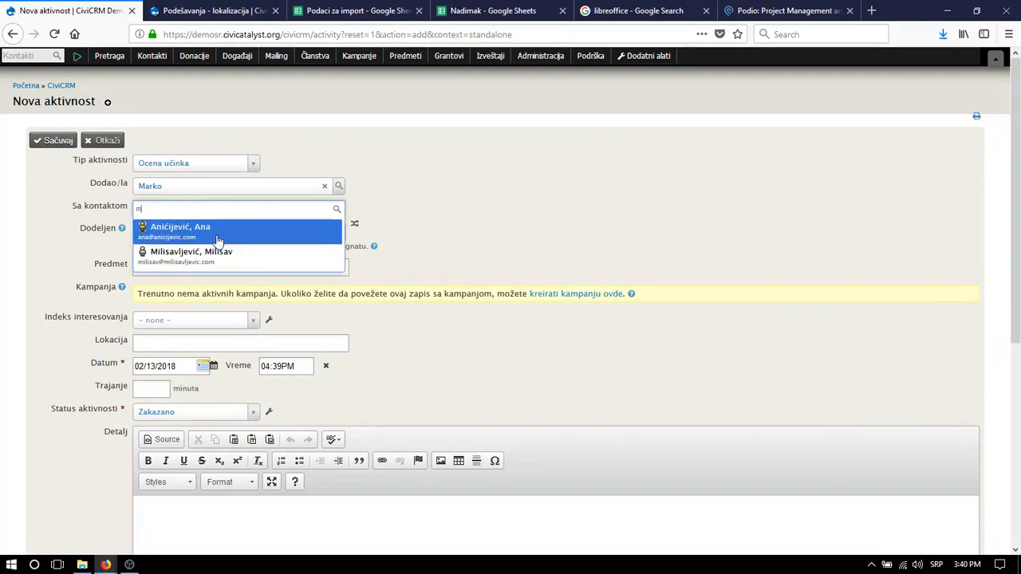
{"action": "left_click", "coordinate": [224, 257]}
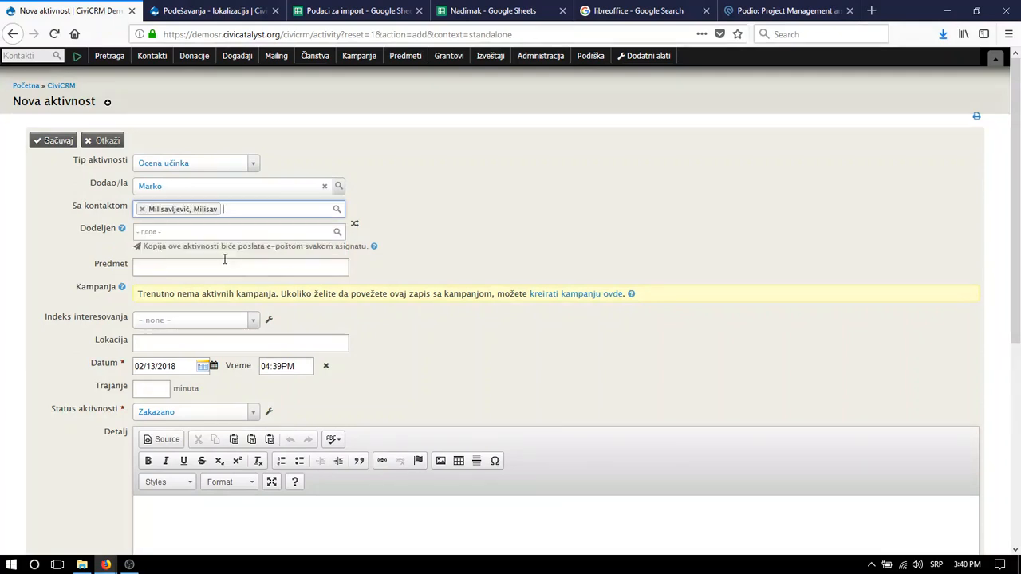
{"action": "left_click", "coordinate": [237, 212]}
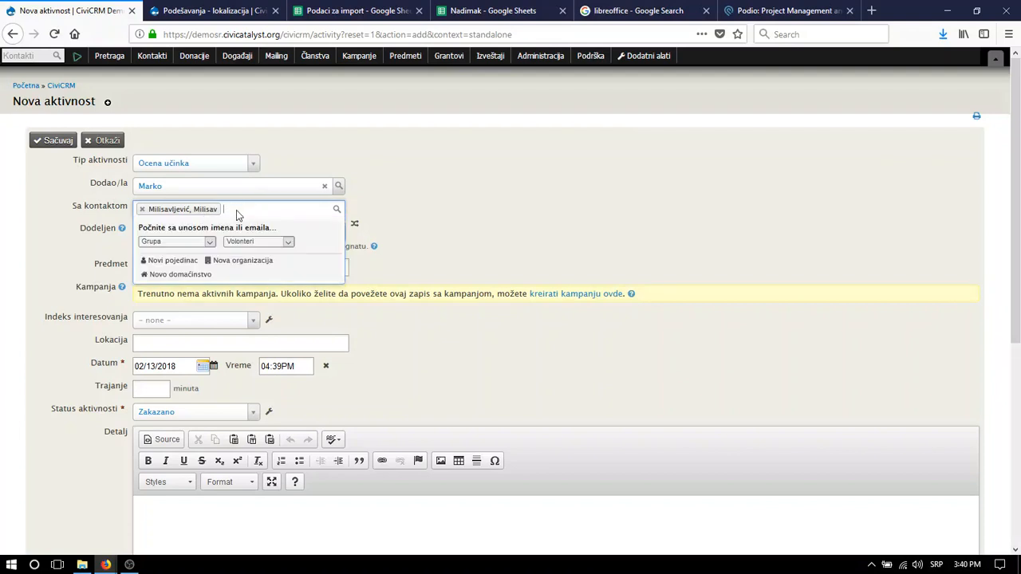
{"action": "type", "text": "a"}
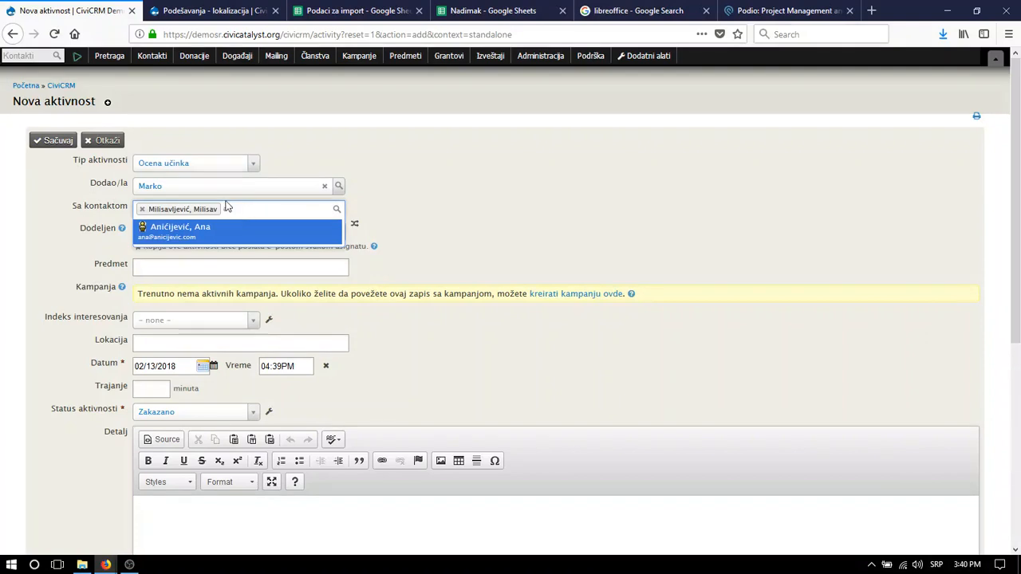
{"action": "key", "text": "BackSpace"}
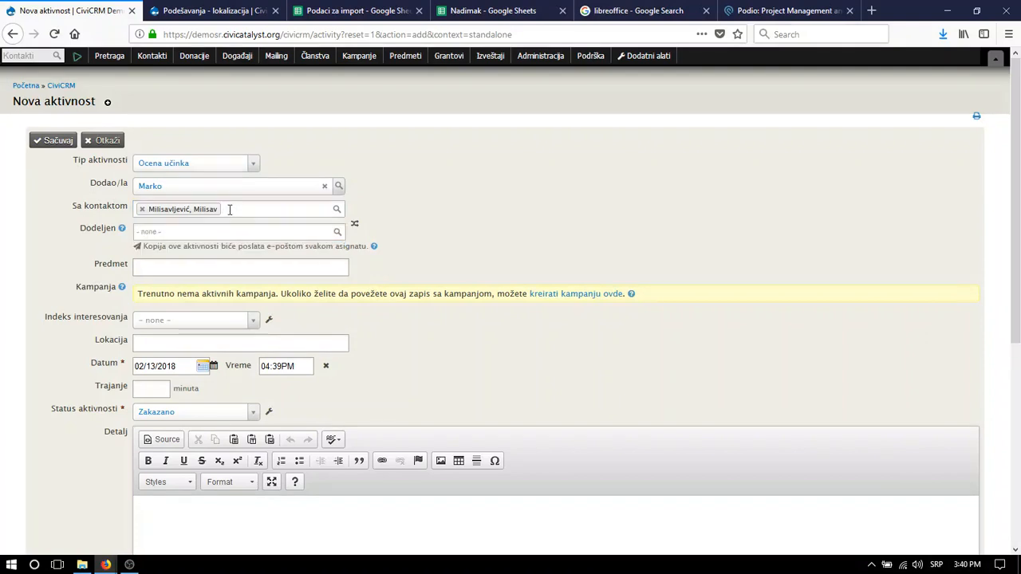
- Assign the activity to the evaluator under Dodeljen and enter Ocena učinka za Q1 as its subject
{"action": "left_click", "coordinate": [196, 232]}
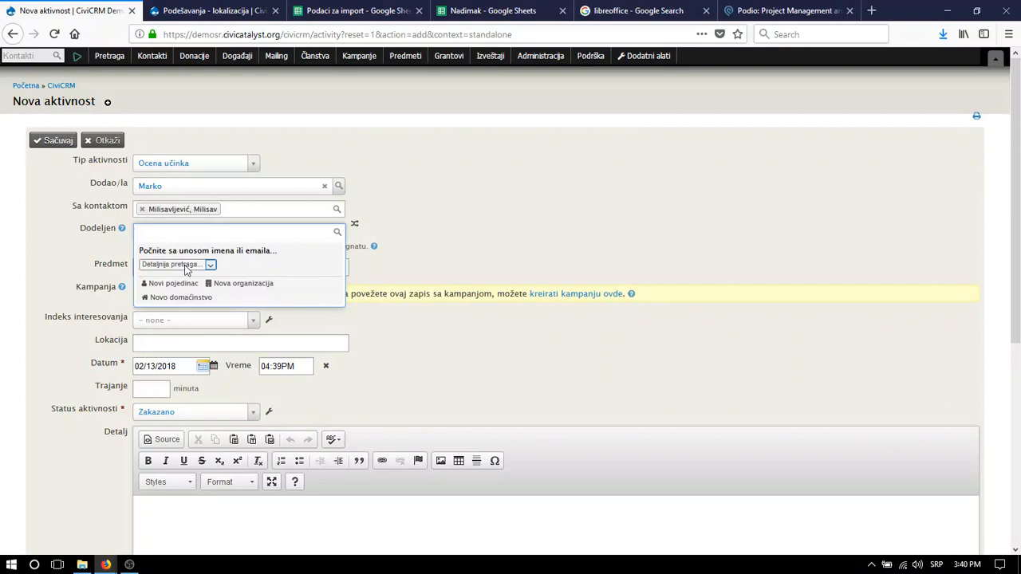
{"action": "left_click", "coordinate": [161, 241]}
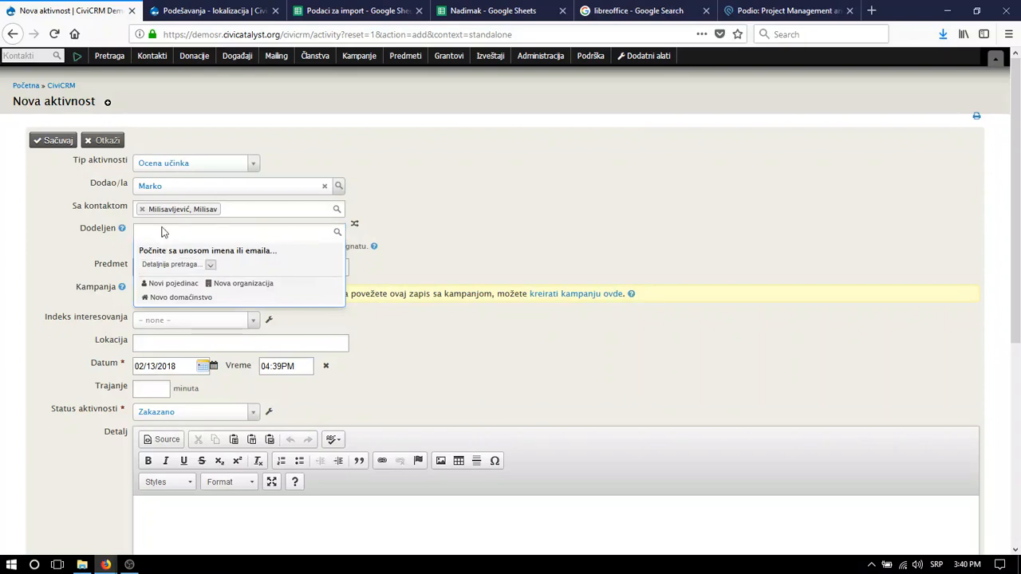
{"action": "left_click", "coordinate": [159, 231]}
{"action": "left_click", "coordinate": [172, 233]}
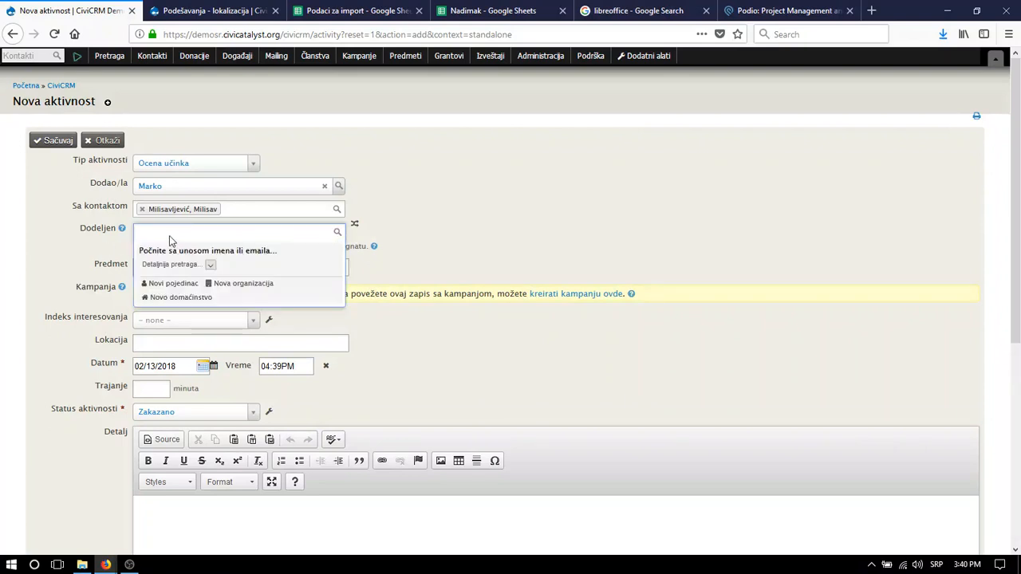
{"action": "left_click", "coordinate": [167, 227]}
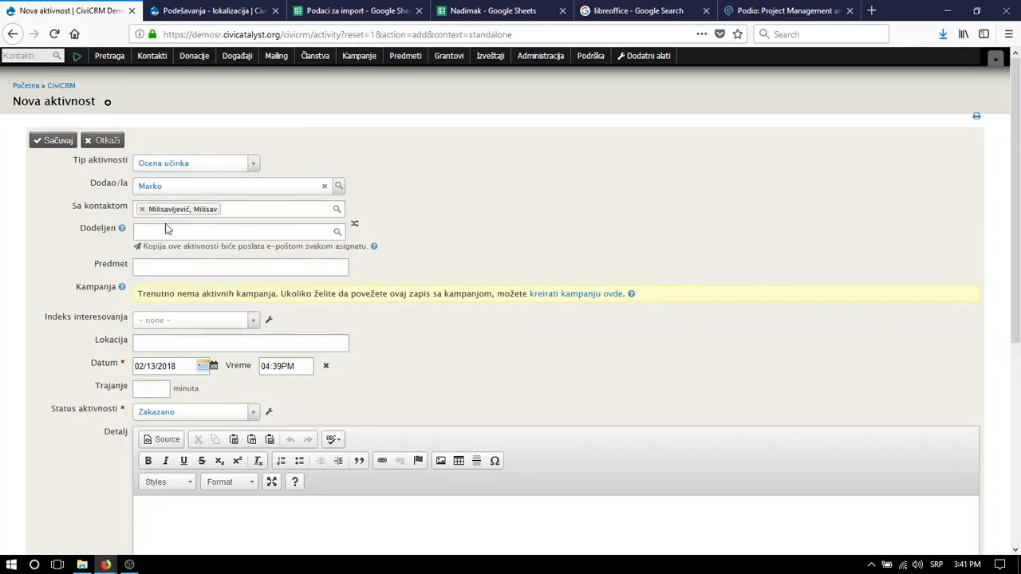
{"action": "type", "text": "marko"}
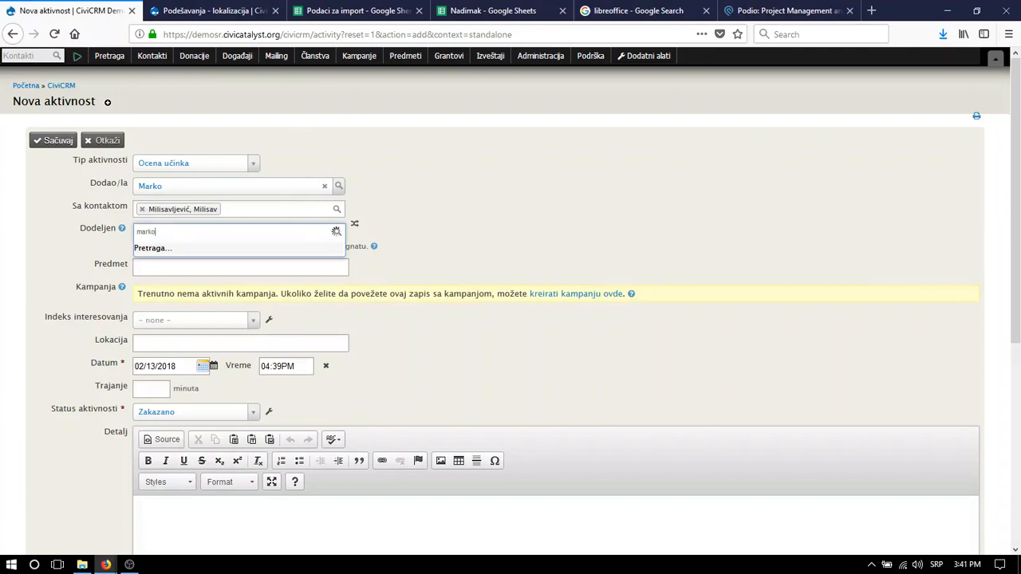
{"action": "left_click", "coordinate": [179, 259]}
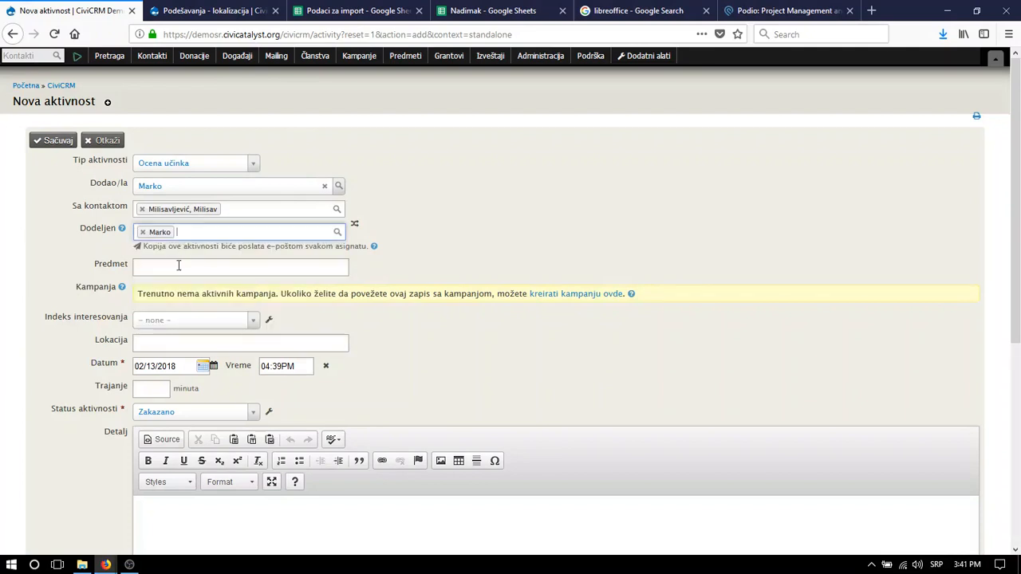
{"action": "left_click", "coordinate": [140, 268]}
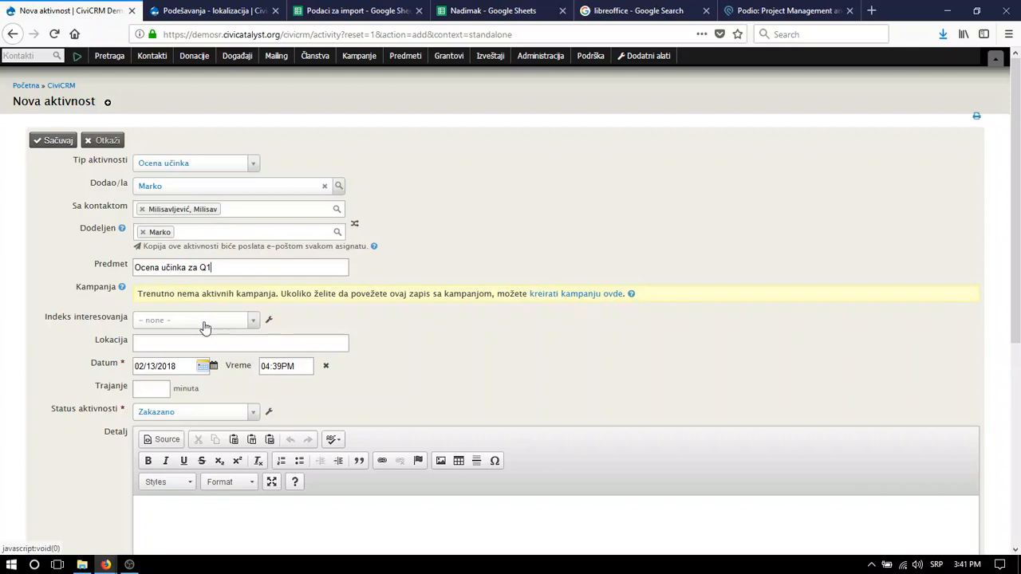
- Set the activity's duration to 30 minutes and its status to Završeno
{"action": "scroll", "coordinate": [215, 390], "scroll_direction": "down", "scroll_amount": 1}
{"action": "scroll", "coordinate": [216, 389], "scroll_direction": "down", "scroll_amount": 3}
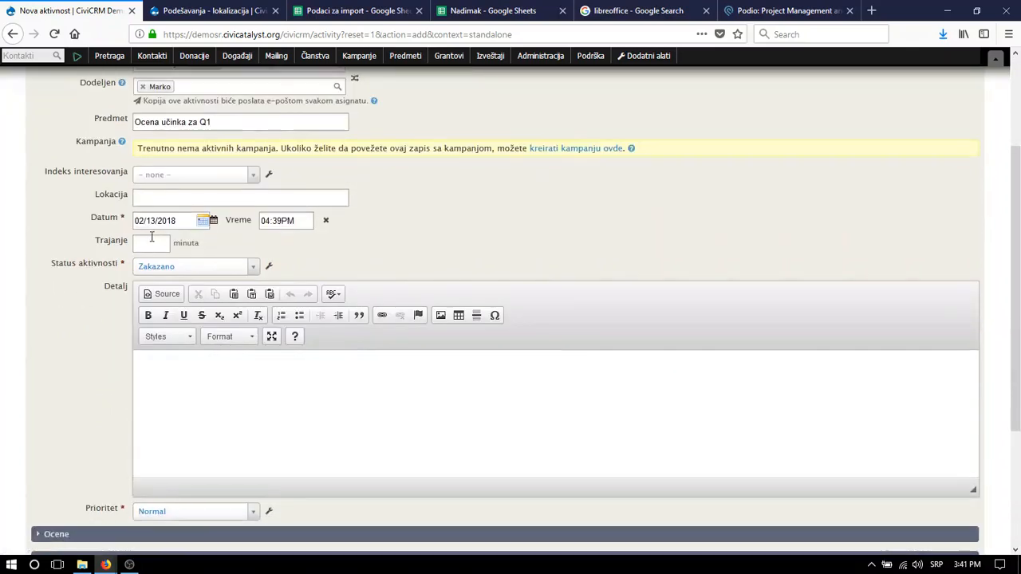
{"action": "left_click", "coordinate": [185, 224]}
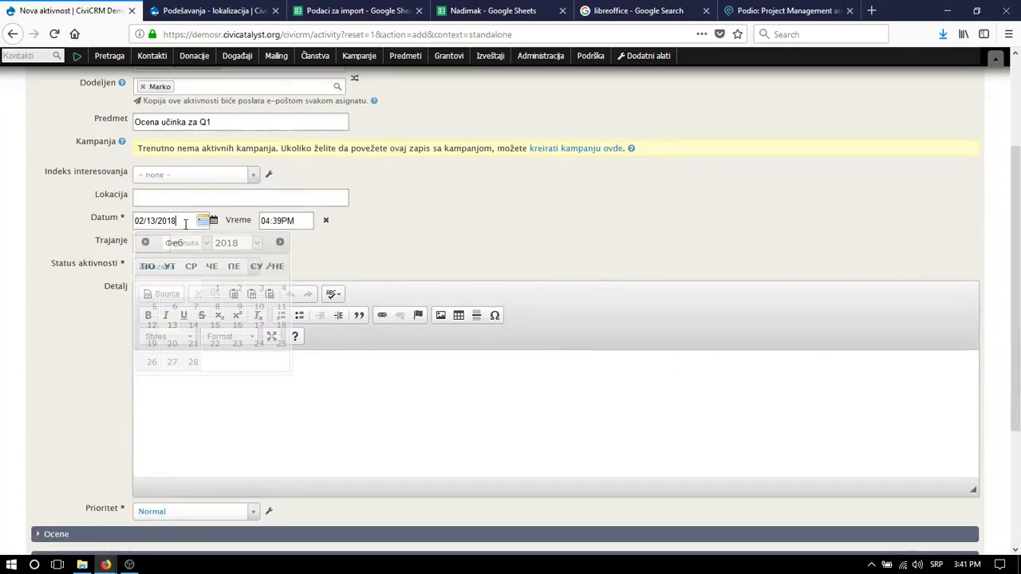
{"action": "left_click", "coordinate": [474, 258]}
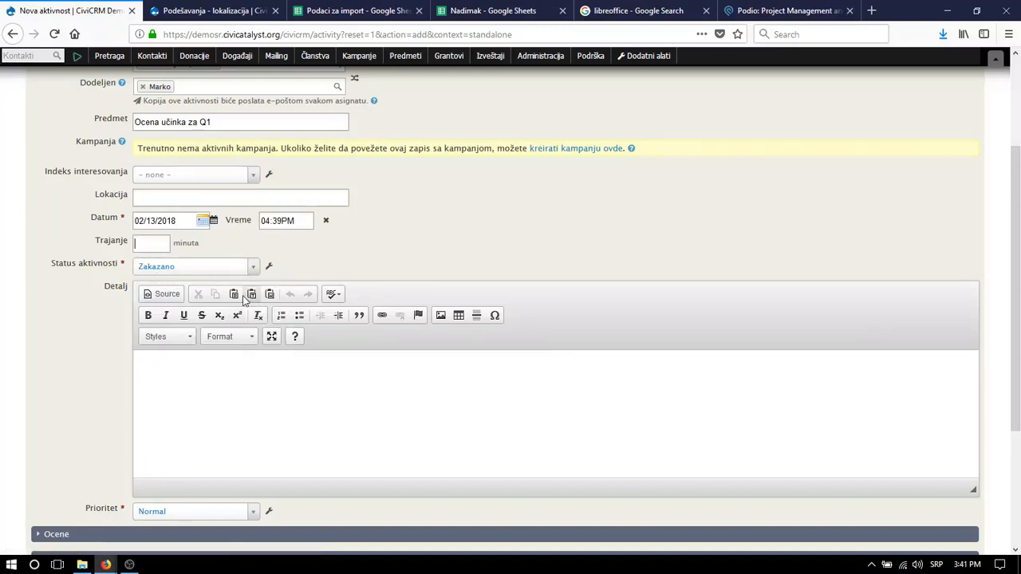
{"action": "scroll", "coordinate": [203, 287], "scroll_direction": "down", "scroll_amount": 3}
{"action": "scroll", "coordinate": [202, 287], "scroll_direction": "up", "scroll_amount": 3}
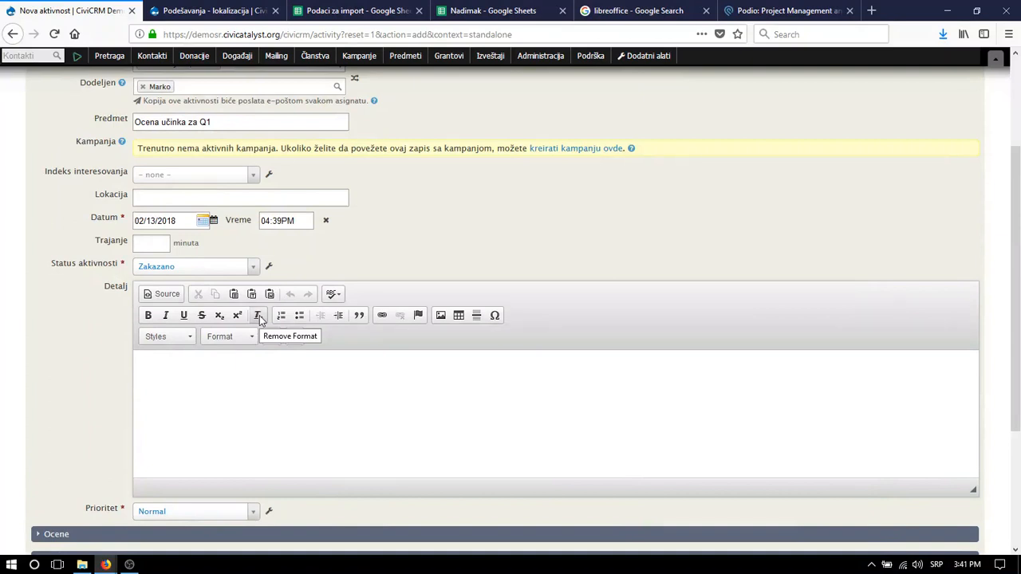
{"action": "left_click", "coordinate": [190, 267]}
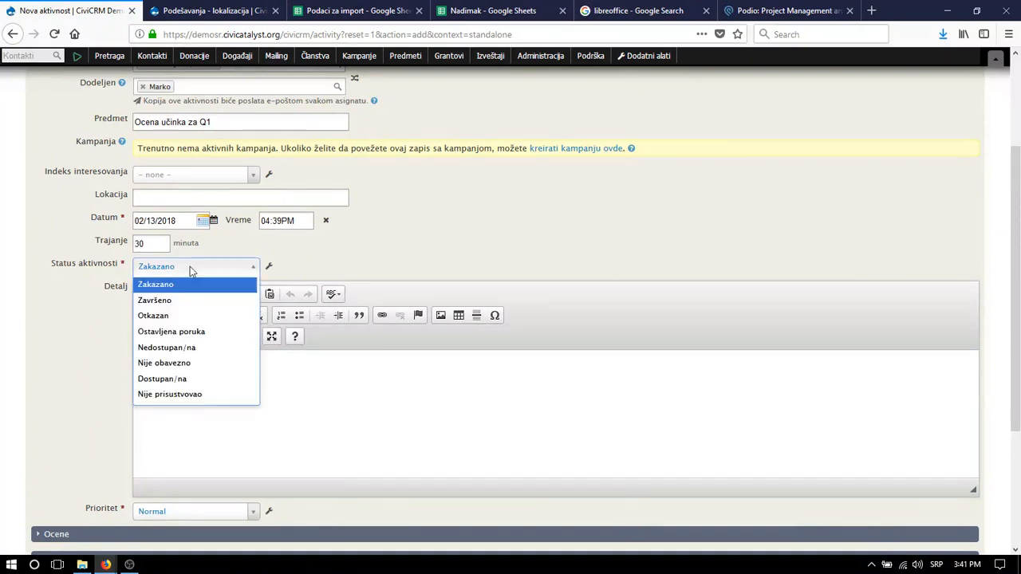
{"action": "left_click", "coordinate": [198, 306]}
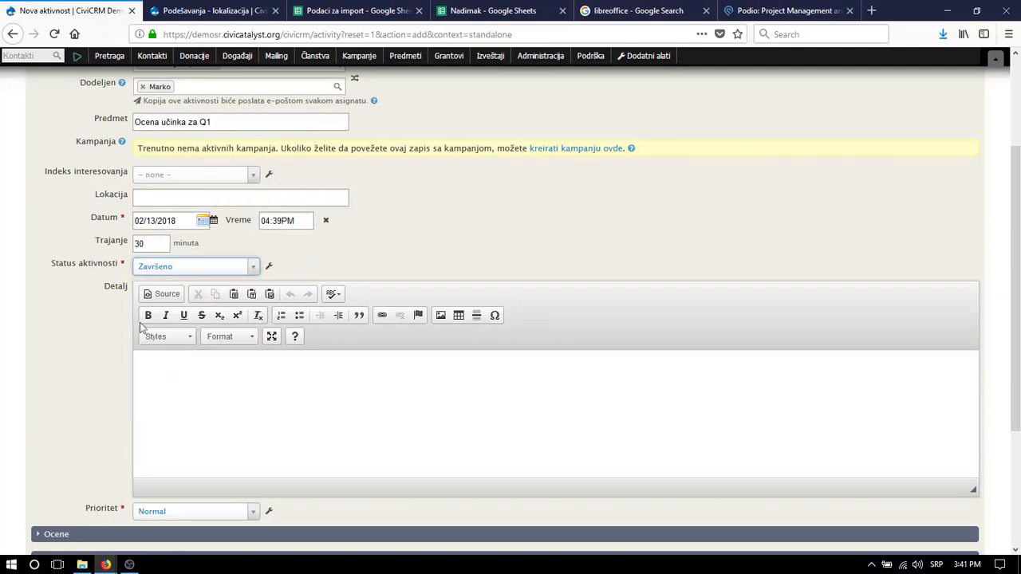
- Expand the Ocene section of the activity form and review the entered details and rating fields
{"action": "scroll", "coordinate": [65, 202], "scroll_direction": "up", "scroll_amount": 4}
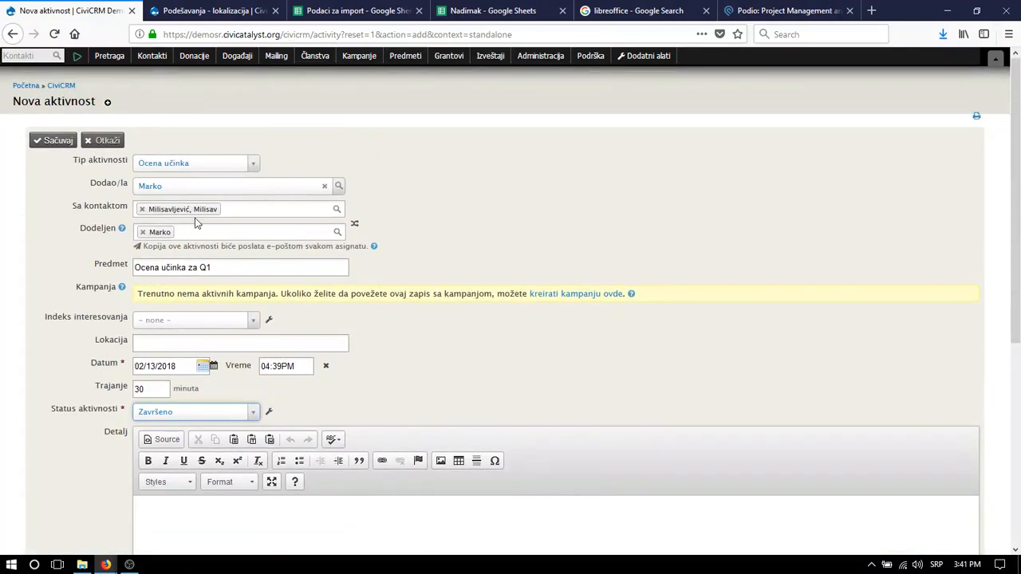
{"action": "scroll", "coordinate": [209, 255], "scroll_direction": "down", "scroll_amount": 5}
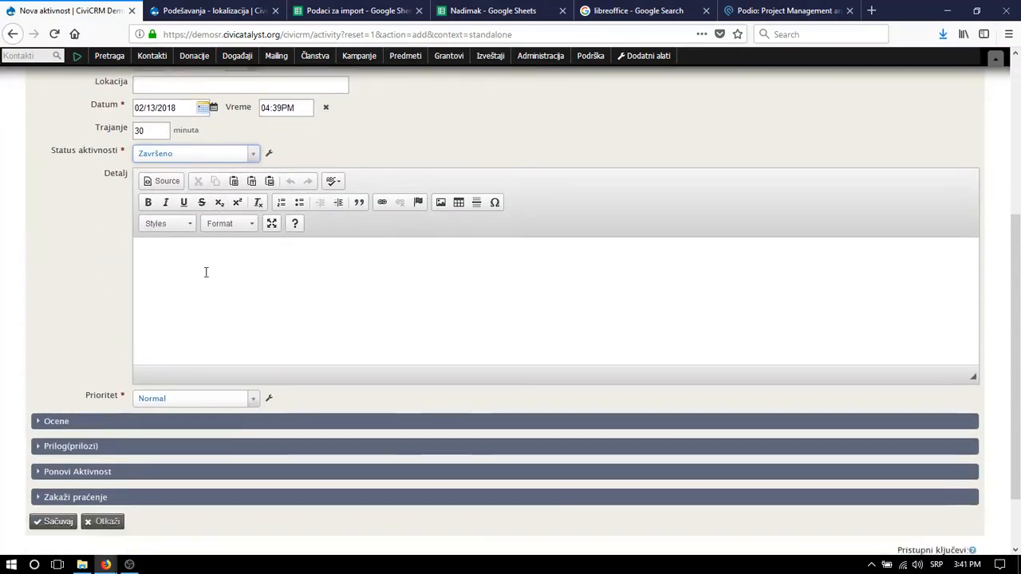
{"action": "scroll", "coordinate": [200, 287], "scroll_direction": "down", "scroll_amount": 1}
{"action": "left_click", "coordinate": [168, 367]}
{"action": "left_click", "coordinate": [142, 398]}
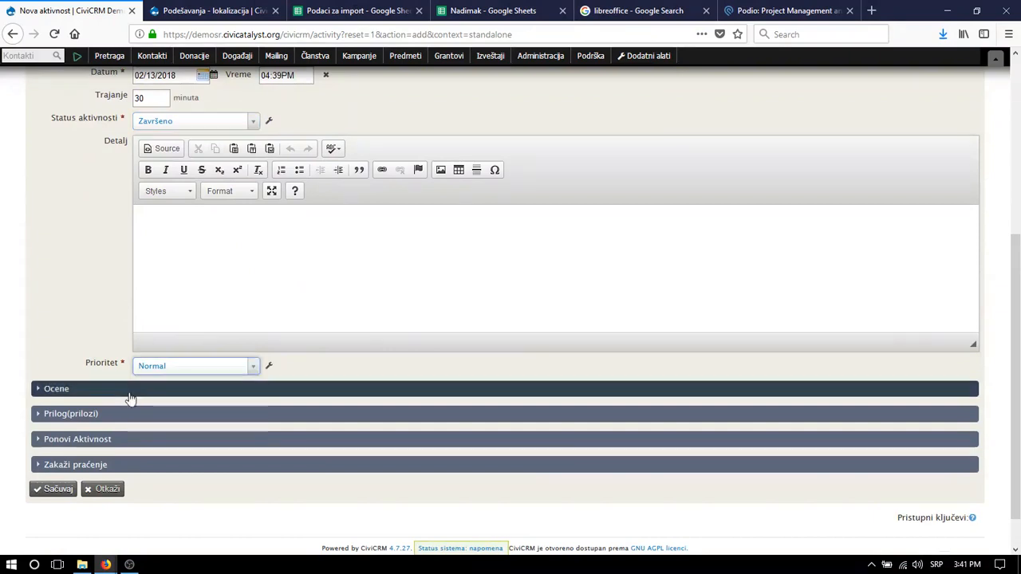
{"action": "left_click", "coordinate": [121, 391]}
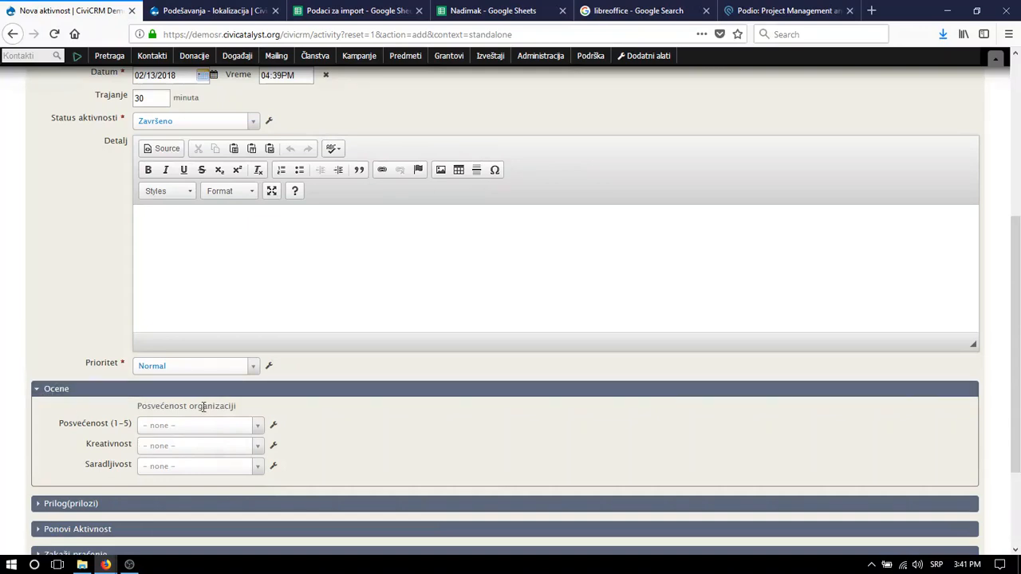
{"action": "scroll", "coordinate": [114, 394], "scroll_direction": "up", "scroll_amount": 5}
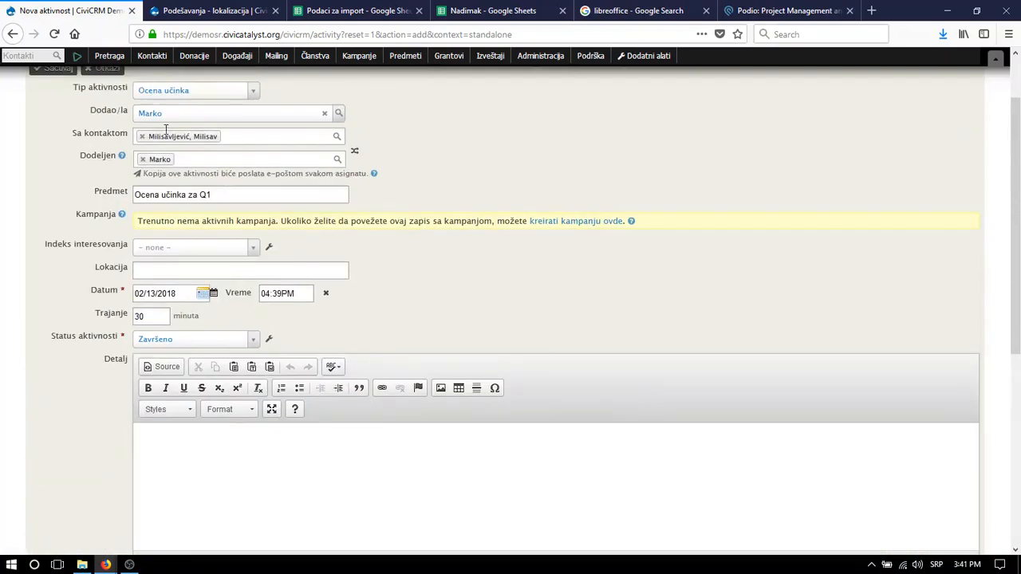
{"action": "scroll", "coordinate": [162, 160], "scroll_direction": "down", "scroll_amount": 6}
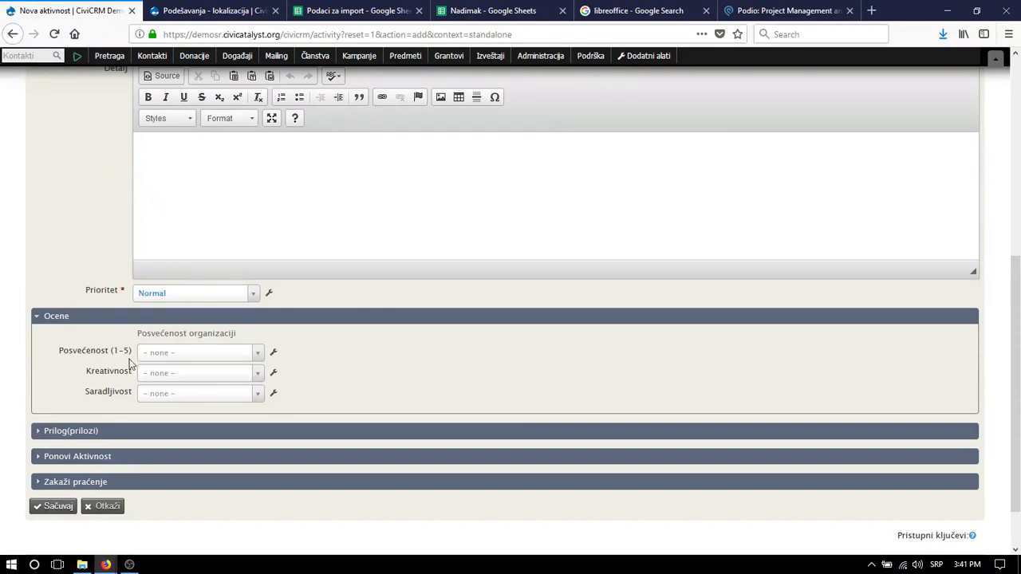
- Rate the volunteer in the Ocene section with Posvećenost (1-5) 5, Kreativnost 3 and Saradljivost 3
{"action": "left_click", "coordinate": [158, 355]}
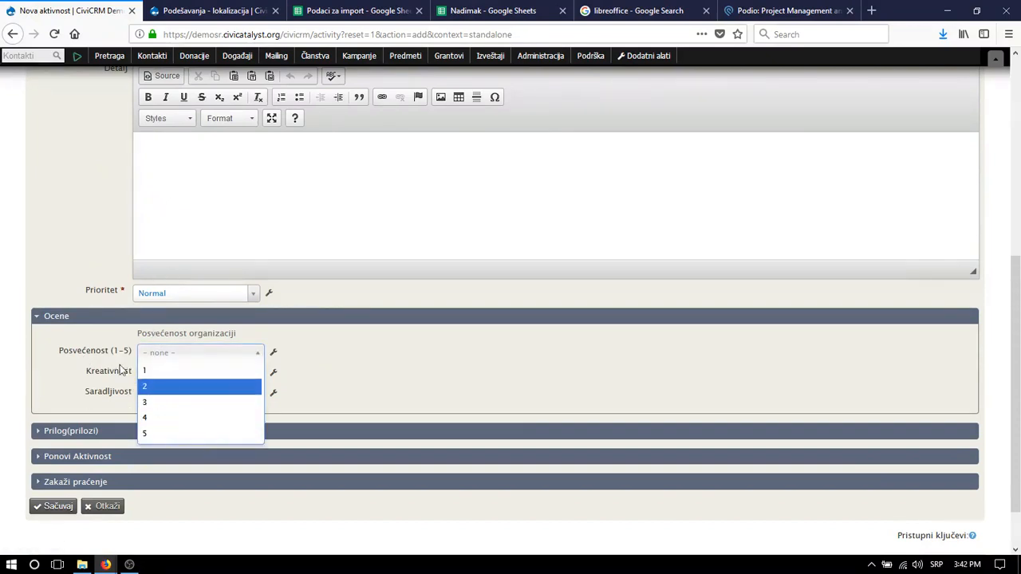
{"action": "left_click", "coordinate": [190, 441]}
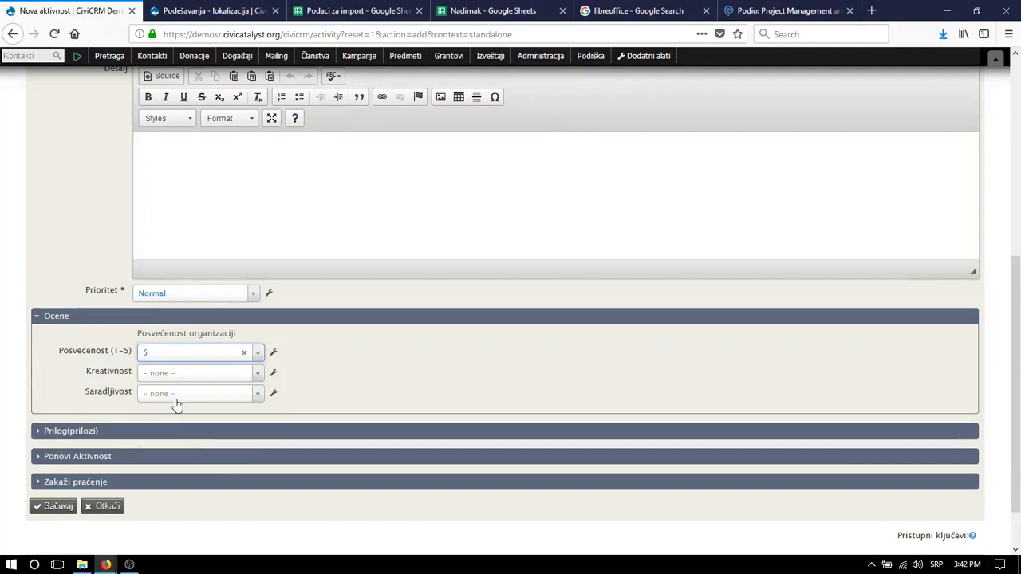
{"action": "left_click", "coordinate": [174, 375]}
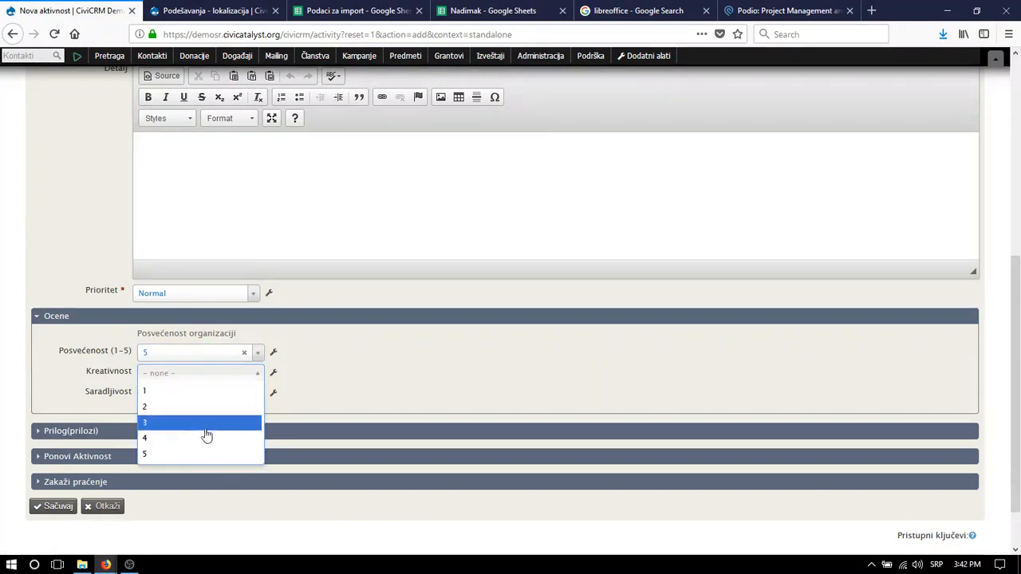
{"action": "left_click", "coordinate": [192, 431]}
{"action": "left_click", "coordinate": [168, 394]}
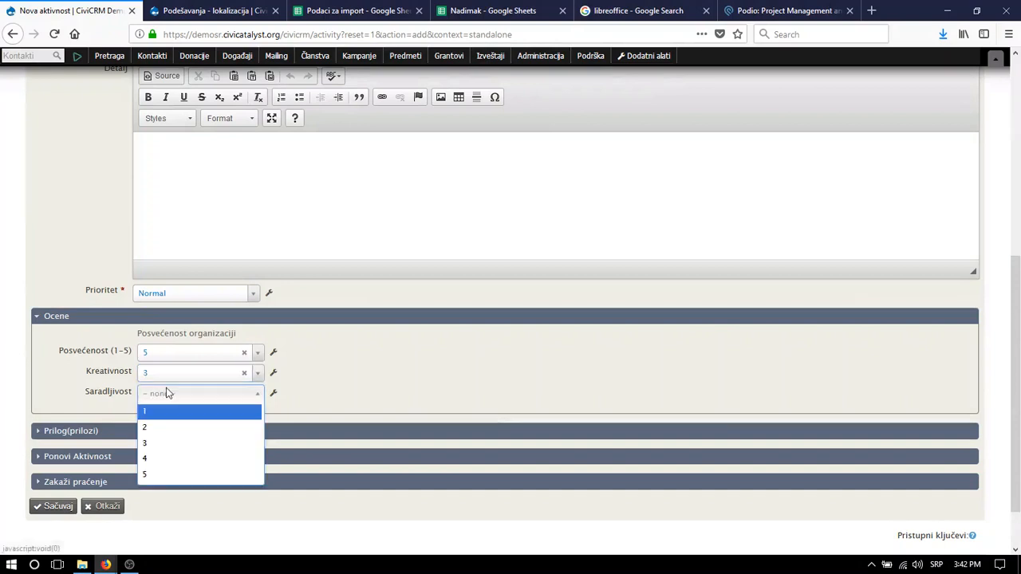
{"action": "left_click", "coordinate": [165, 446]}
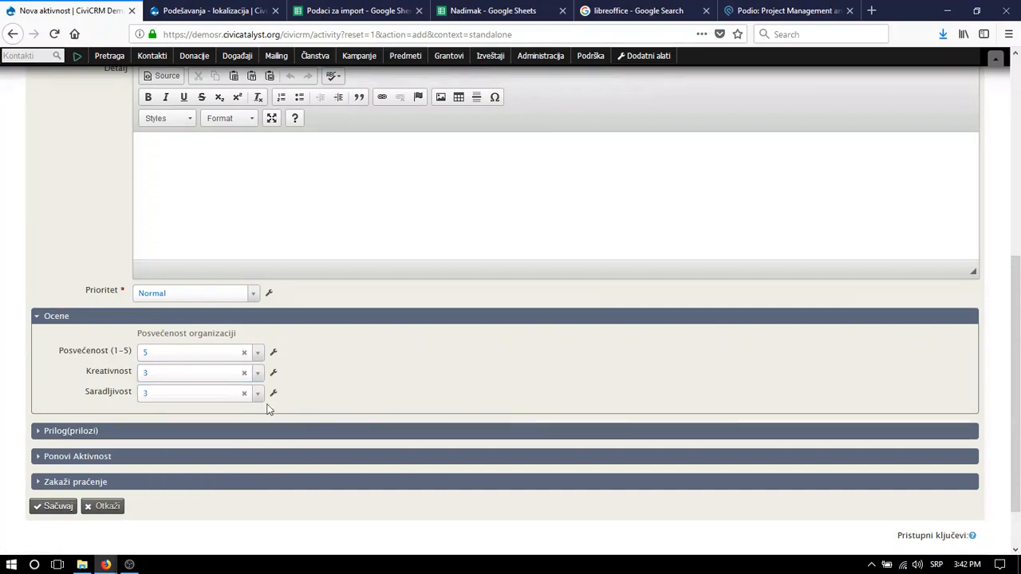
- Check the activity's Prilog(prilozi) attachment options without adding a file, and save the activity
{"action": "left_click", "coordinate": [132, 431]}
{"action": "scroll", "coordinate": [167, 416], "scroll_direction": "down", "scroll_amount": 3}
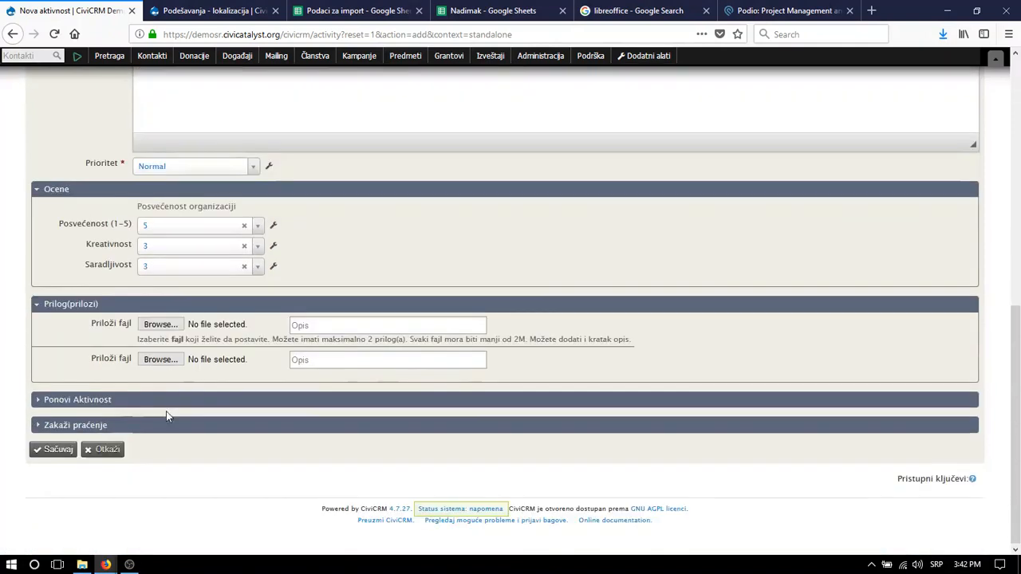
{"action": "left_click", "coordinate": [172, 305]}
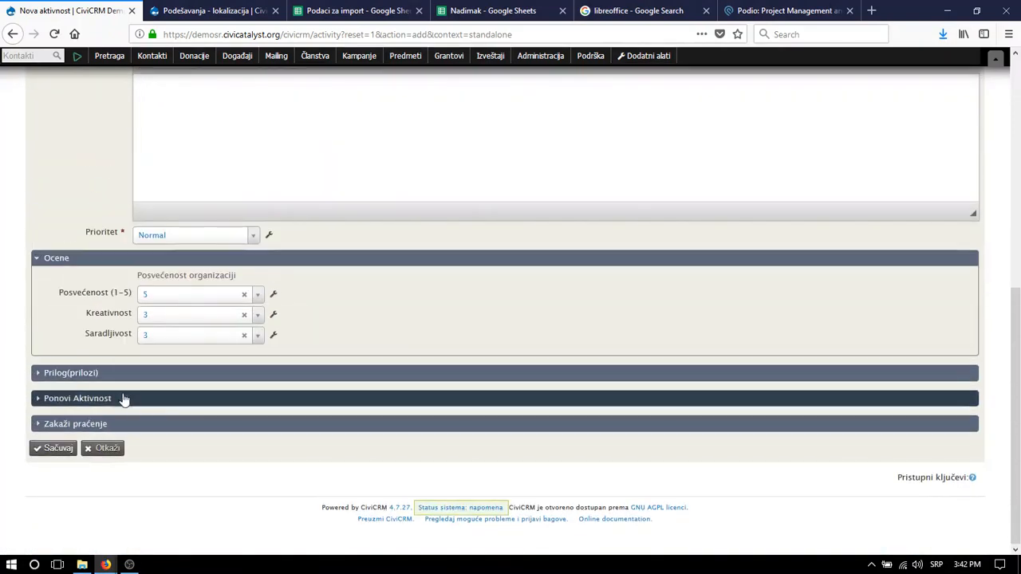
{"action": "left_click", "coordinate": [51, 452]}
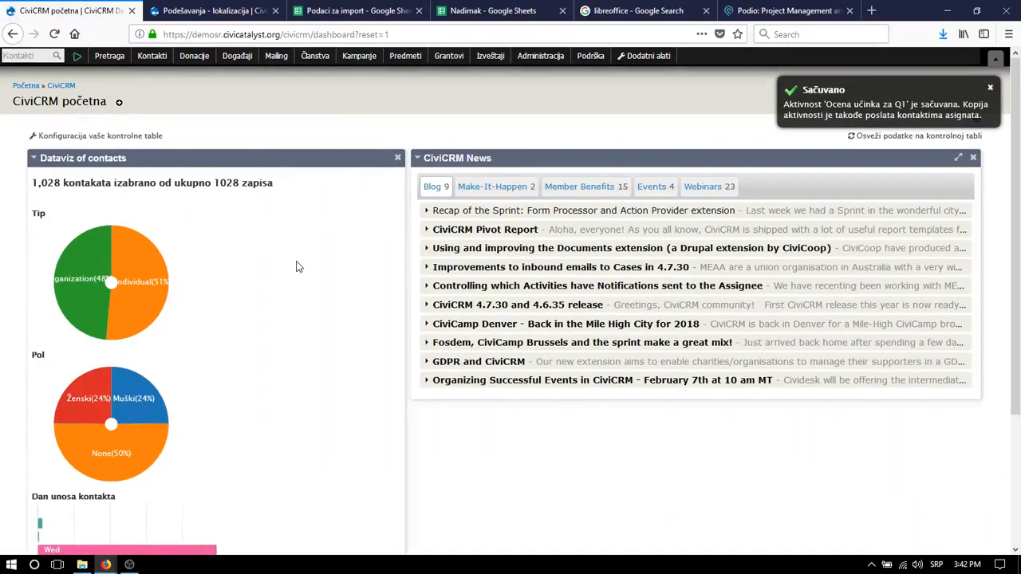
- Find the evaluated volunteer through the quick contact search and open the list of activities on their record
{"action": "left_click", "coordinate": [35, 56]}
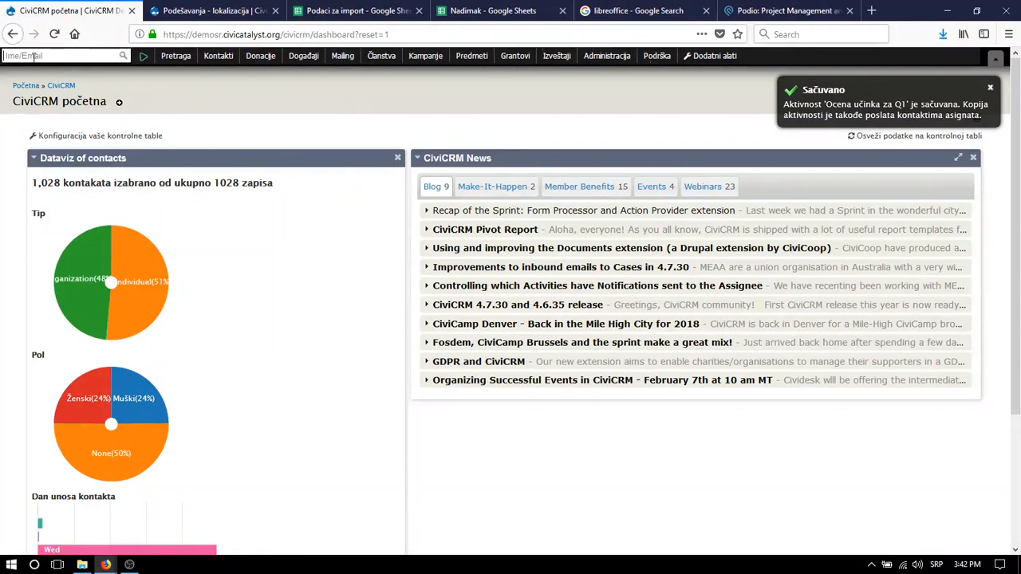
{"action": "type", "text": "mil"}
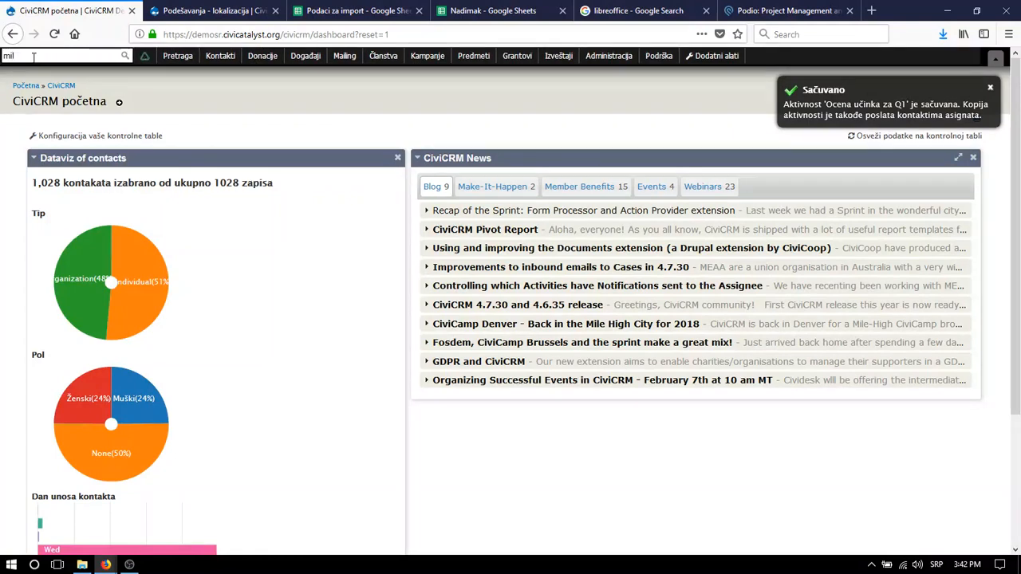
{"action": "type", "text": "isav"}
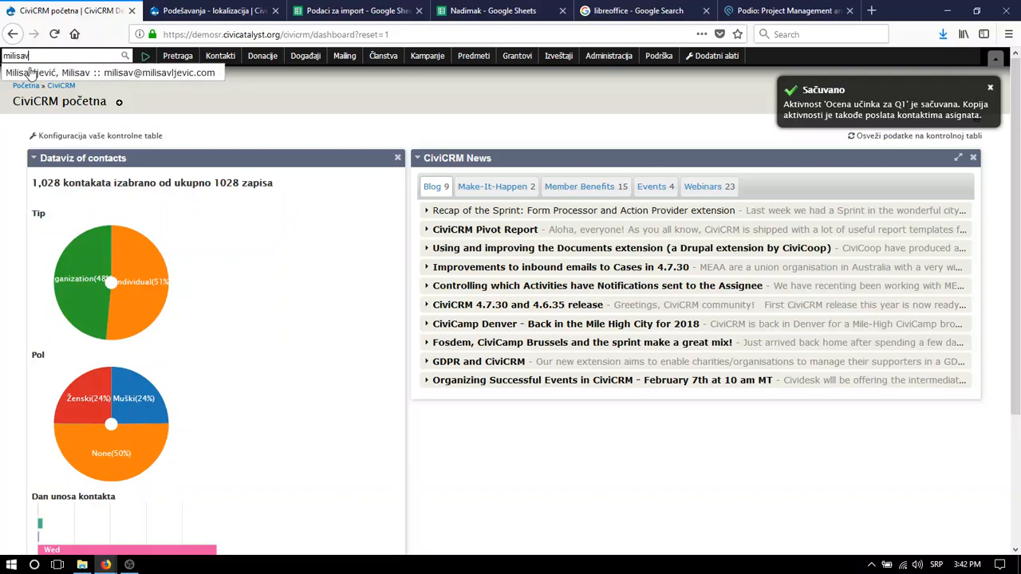
{"action": "left_click", "coordinate": [32, 74]}
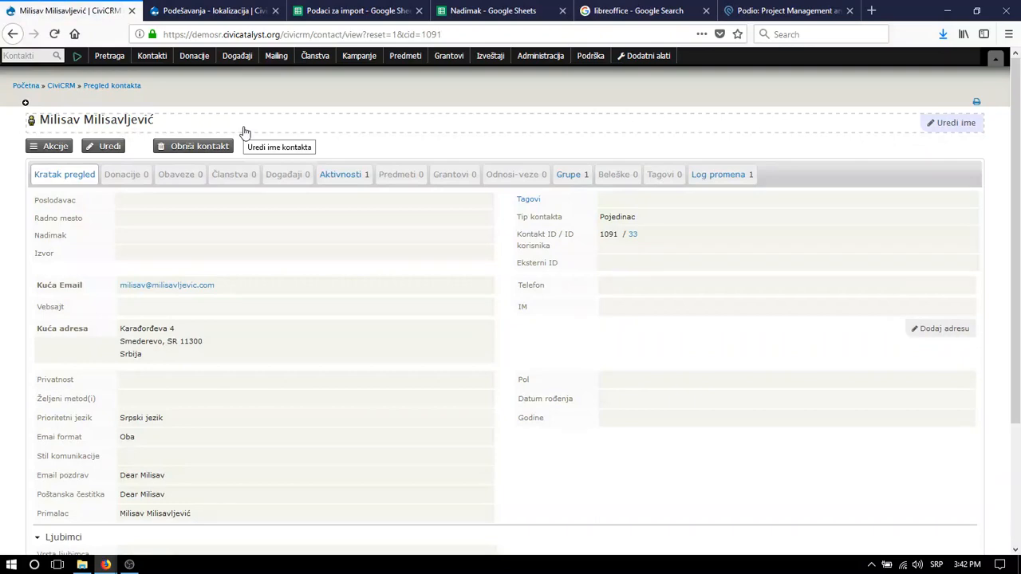
{"action": "left_click", "coordinate": [345, 177]}
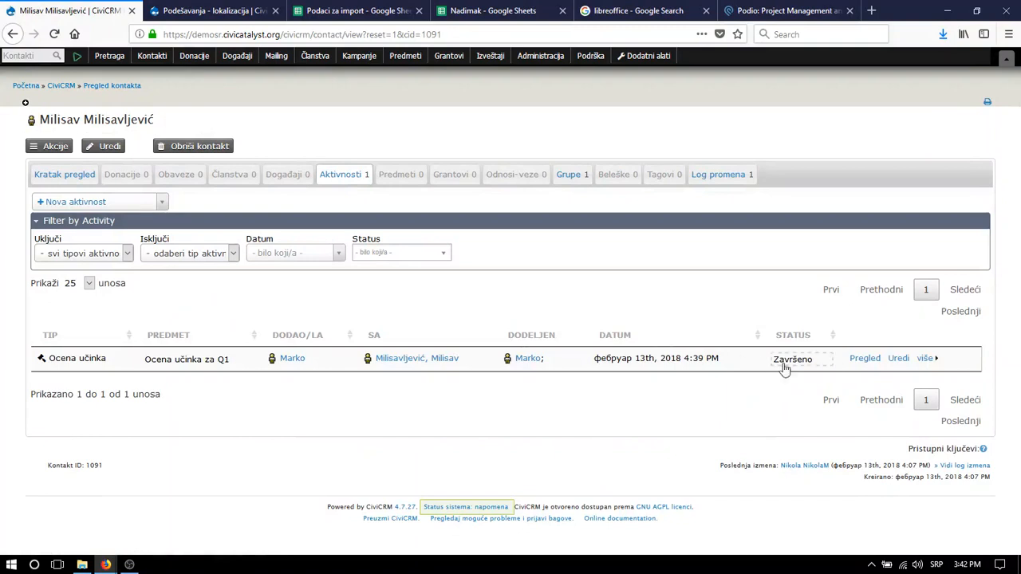
- View the saved details and ratings of the Ocena učinka za Q1 activity and close the detail view
{"action": "left_click", "coordinate": [860, 358]}
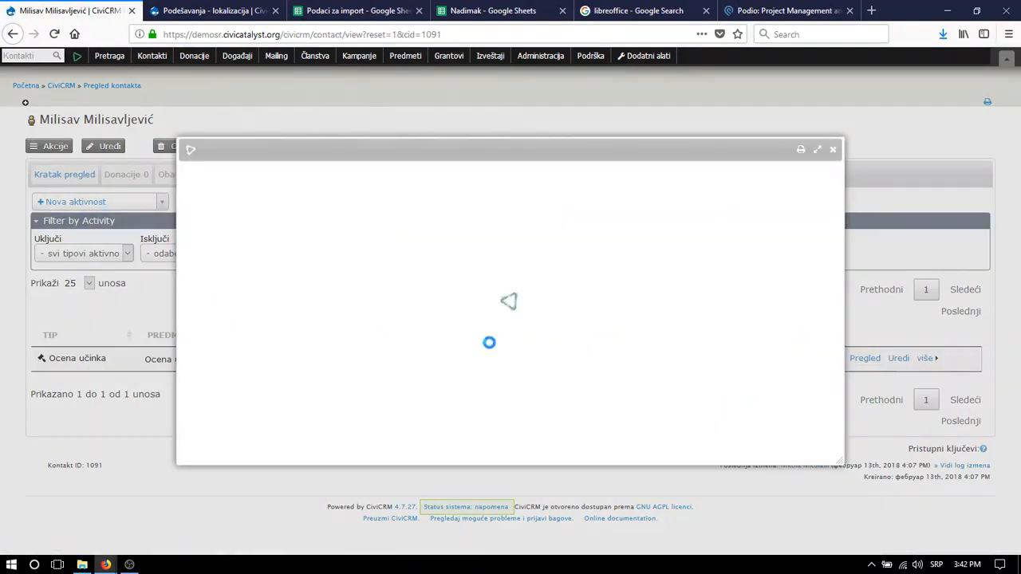
{"action": "left_click", "coordinate": [356, 412]}
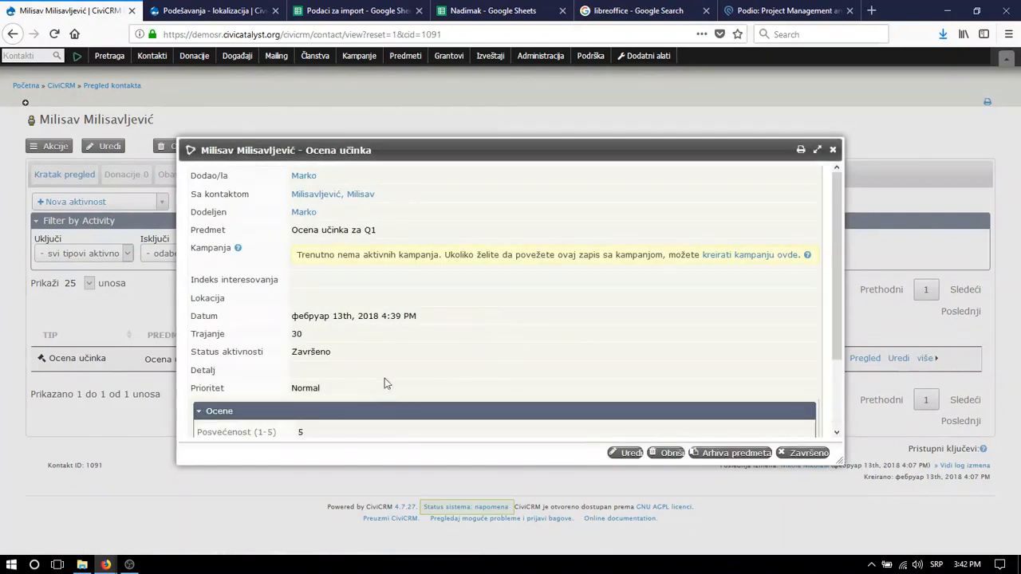
{"action": "scroll", "coordinate": [384, 377], "scroll_direction": "down", "scroll_amount": 2}
{"action": "left_click", "coordinate": [379, 329]}
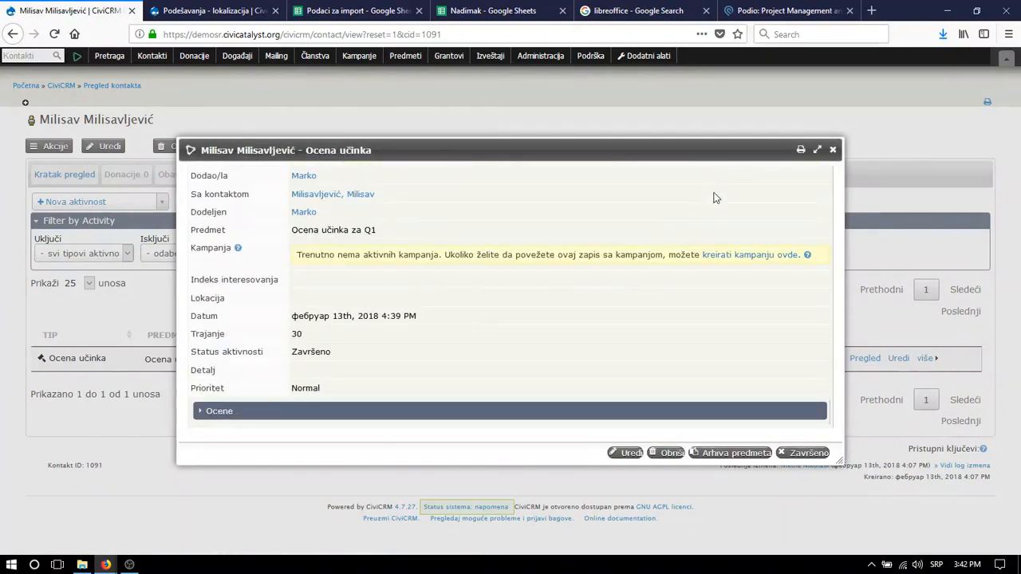
{"action": "left_click", "coordinate": [833, 150]}
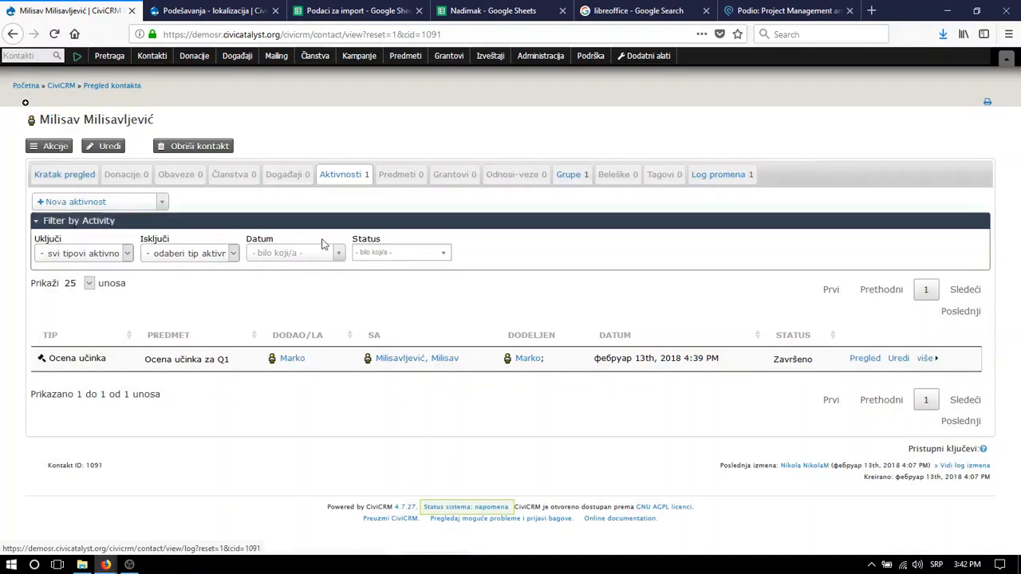
- Review the activity types offered for a new activity on the contact and return to the contact's Kratak pregled
{"action": "left_click", "coordinate": [125, 207]}
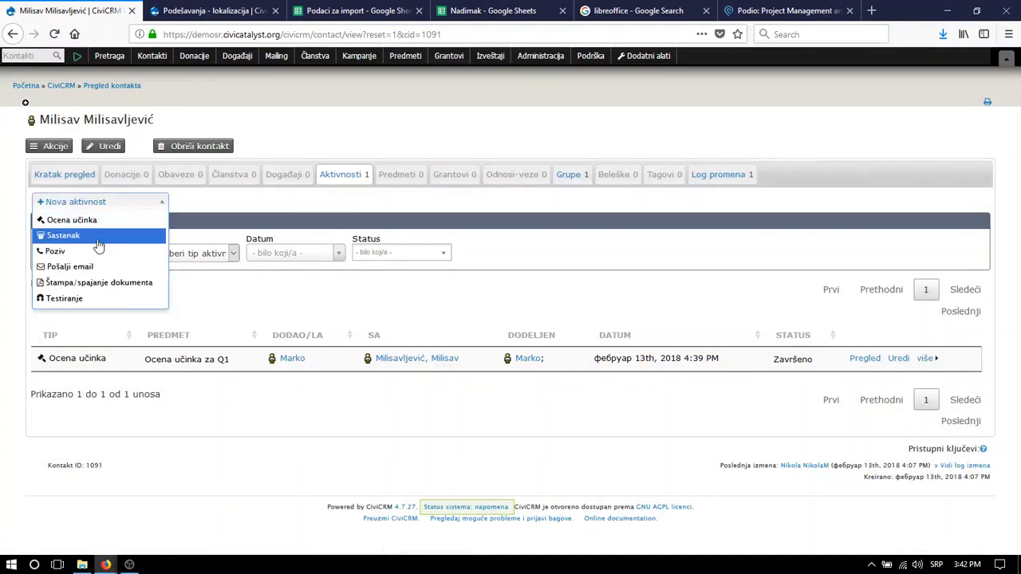
{"action": "left_click", "coordinate": [335, 326]}
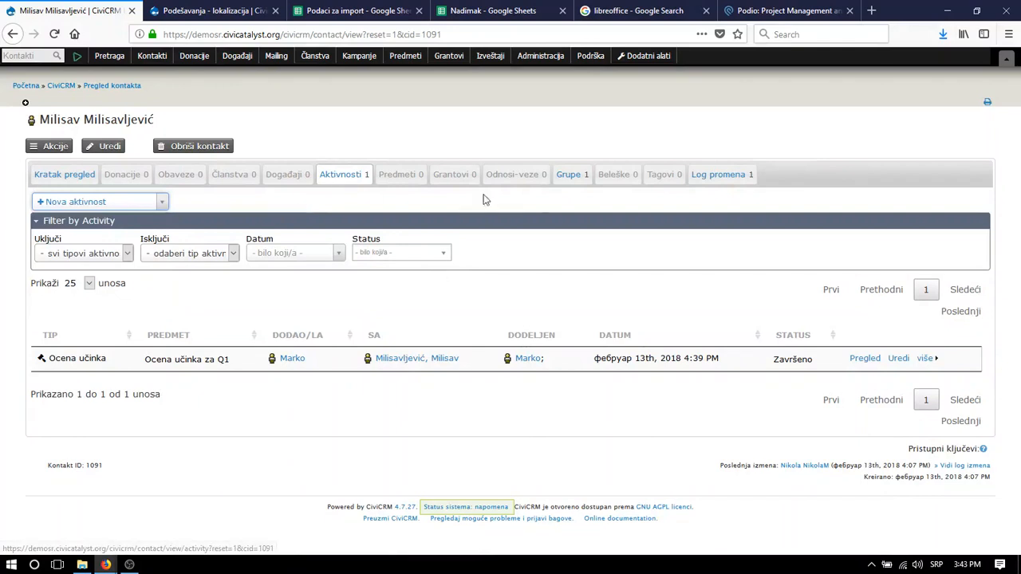
{"action": "left_click", "coordinate": [75, 202]}
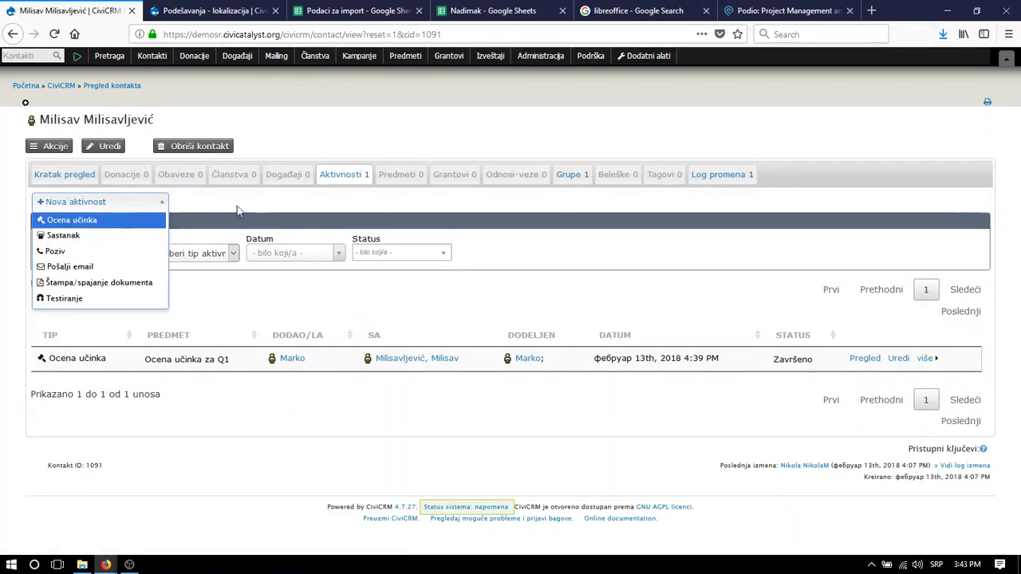
{"action": "left_click", "coordinate": [289, 206]}
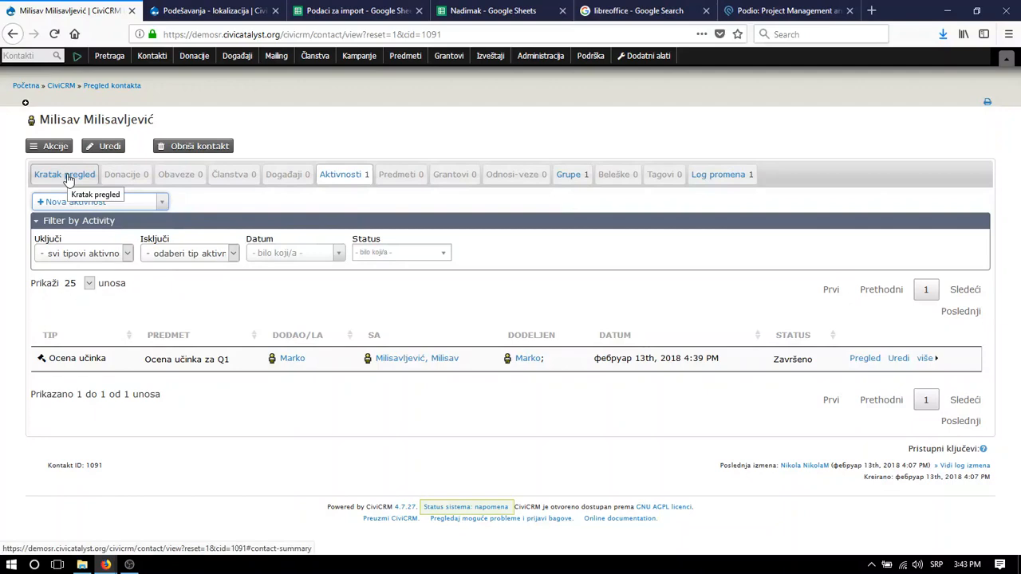
{"action": "left_click", "coordinate": [69, 177]}
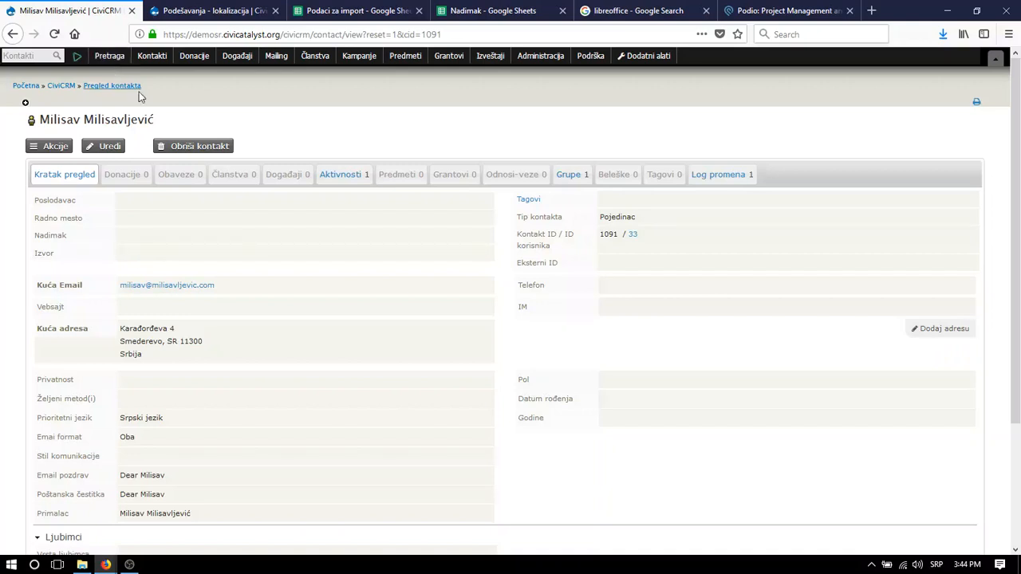
{"action": "left_click", "coordinate": [130, 565]}
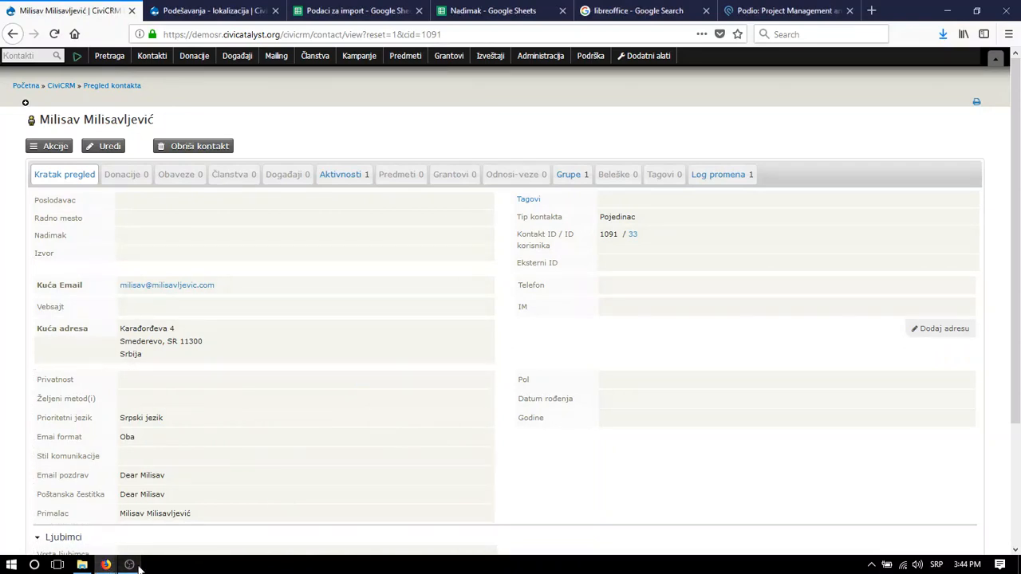